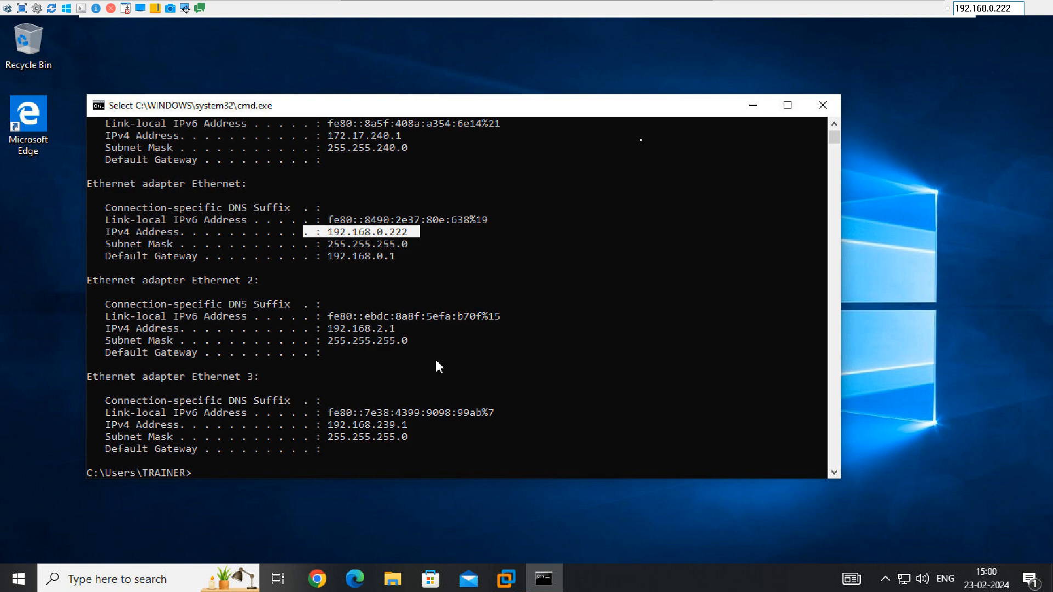
Close the Game Bar's Spotify, Xbox Social, Audio and Performance widgets, then dismiss it and hide the viewer toolbar
key(super+g)
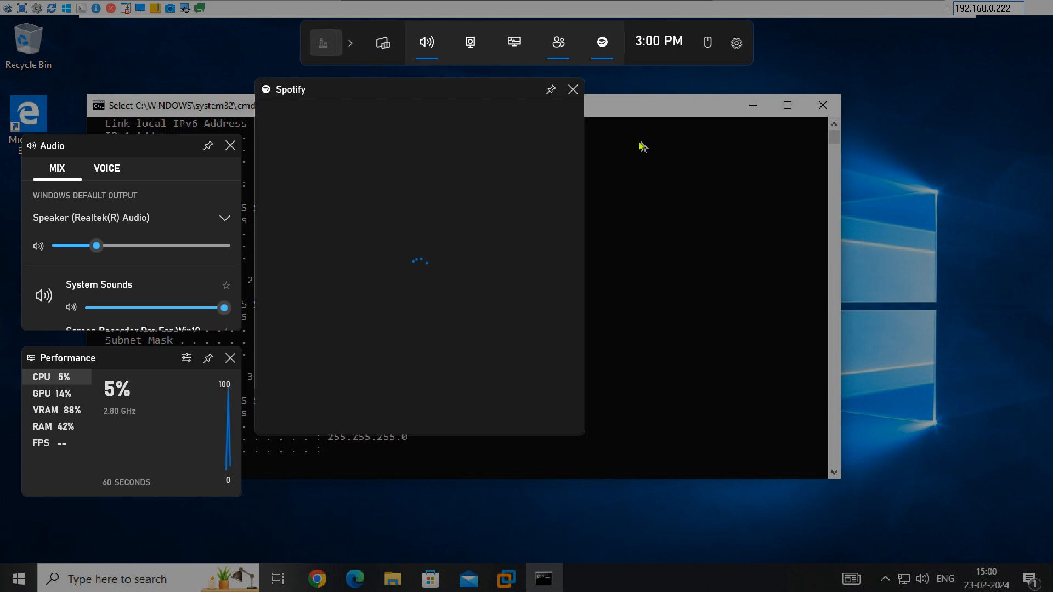
click(641, 143)
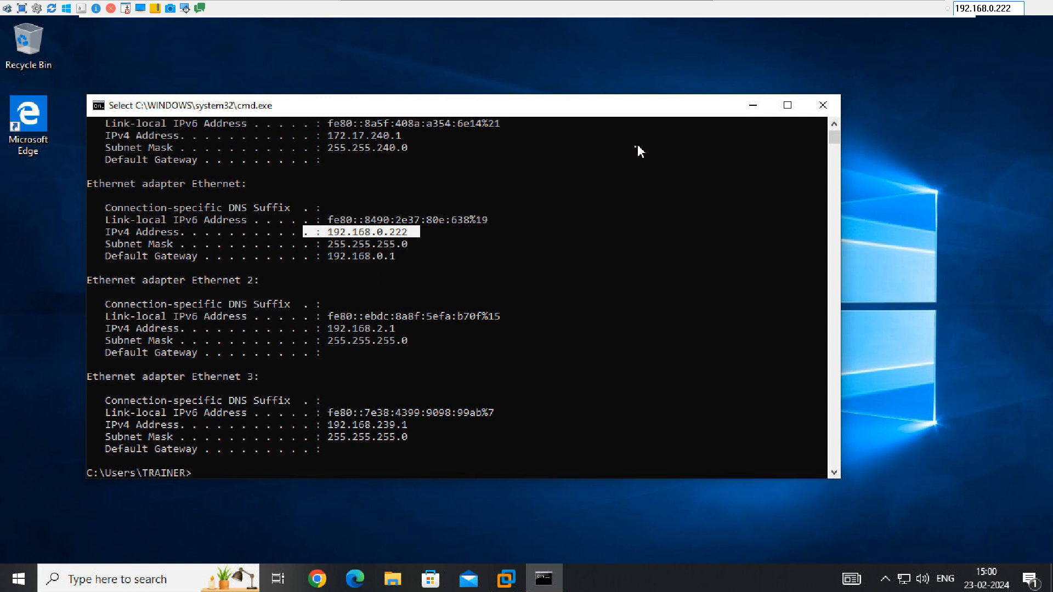
key(super+g)
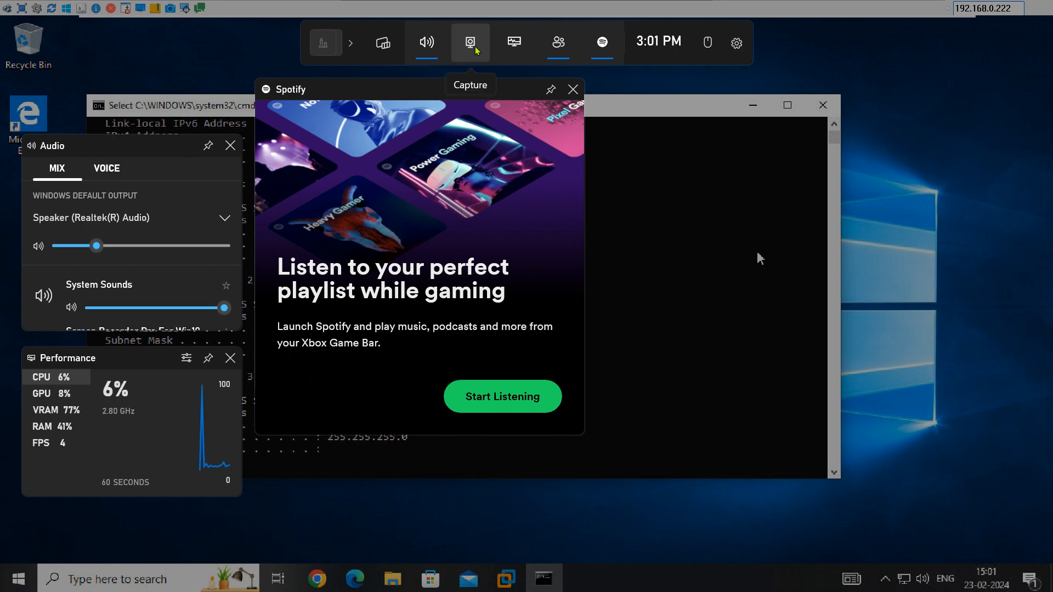
click(574, 91)
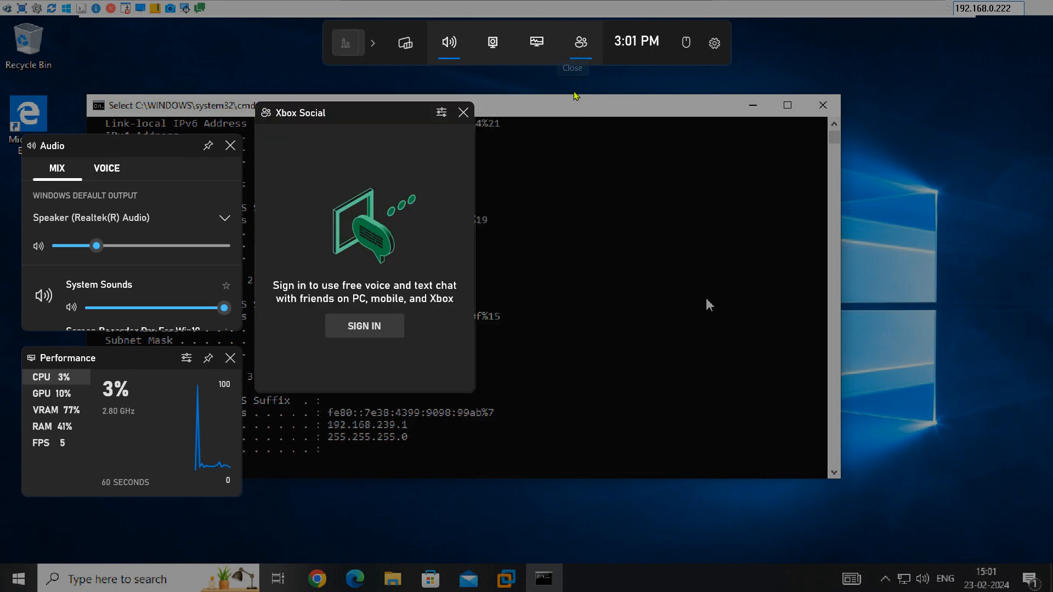
click(464, 112)
click(230, 145)
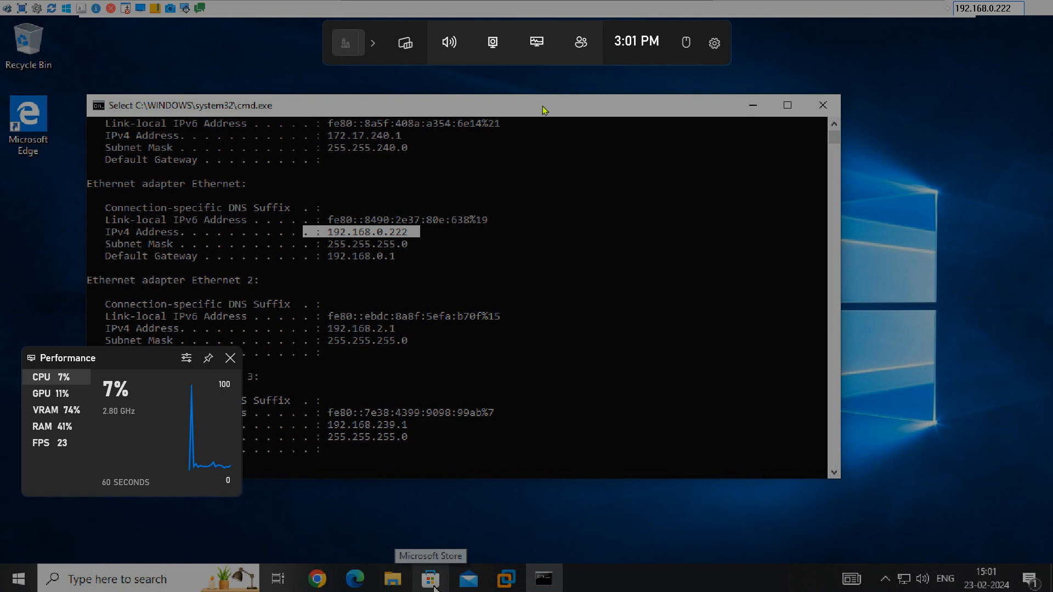
click(231, 359)
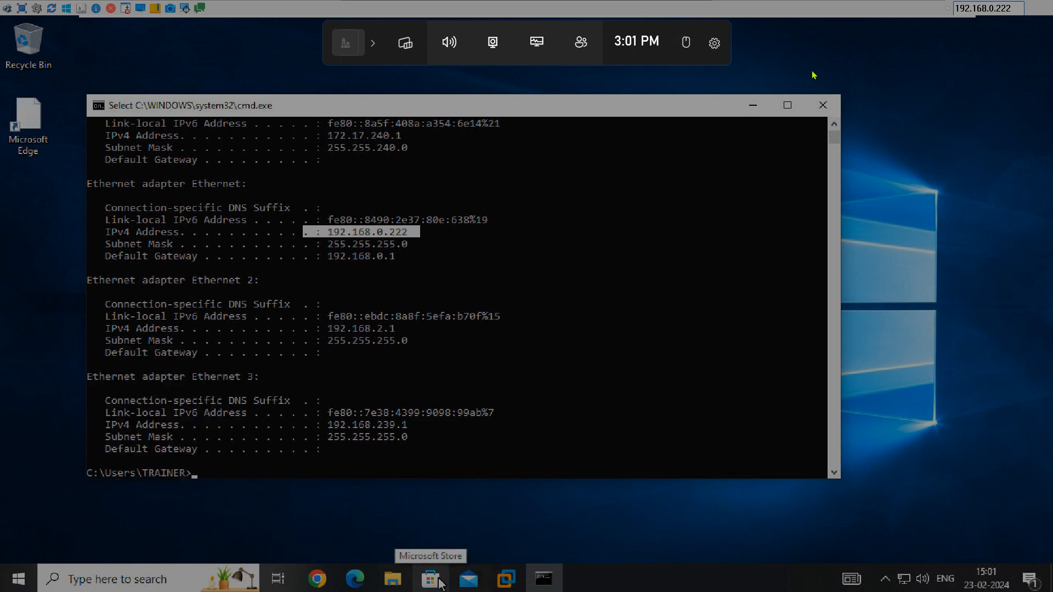
click(795, 46)
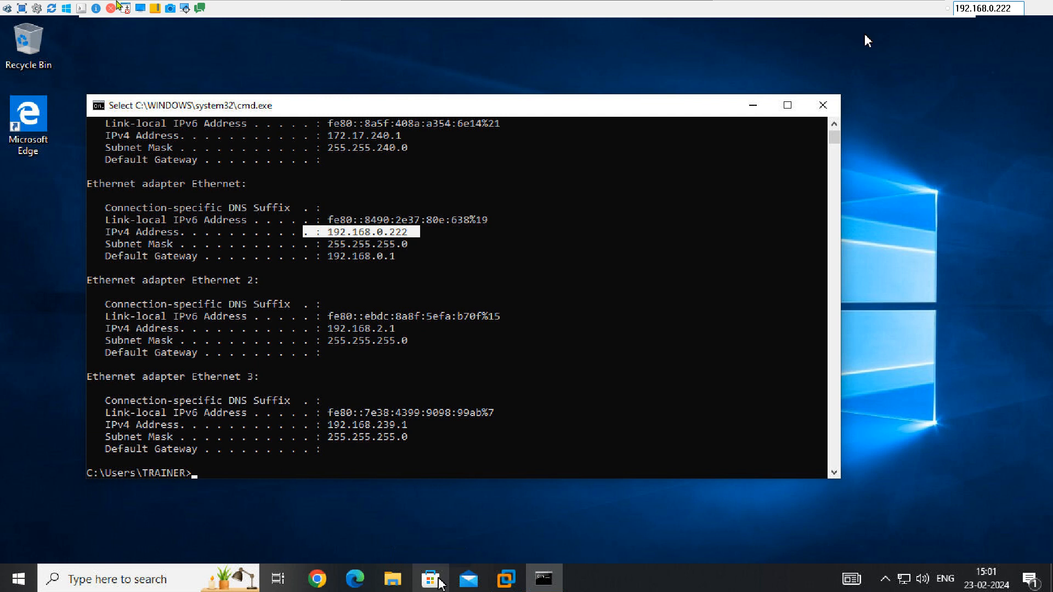
click(126, 7)
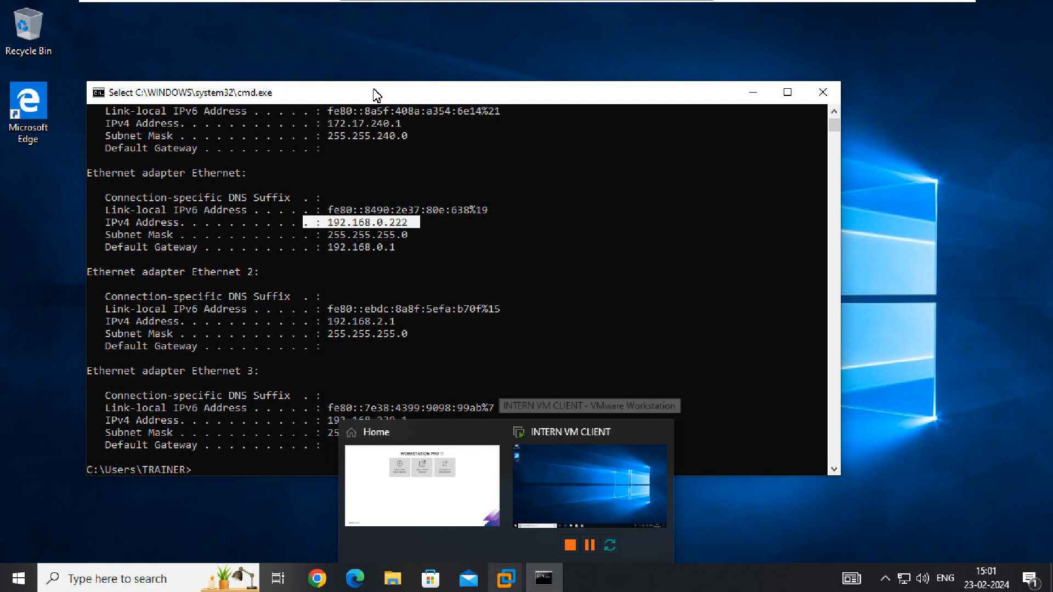
Switch to the INTERN VM CLIENT virtual machine and refresh its desktop
click(577, 501)
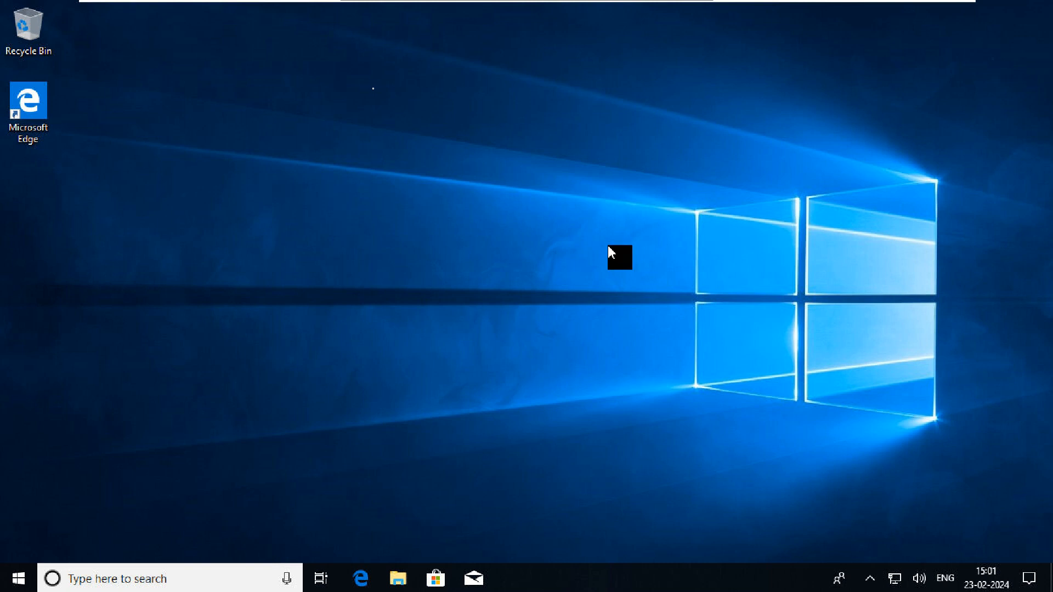
right_click(514, 292)
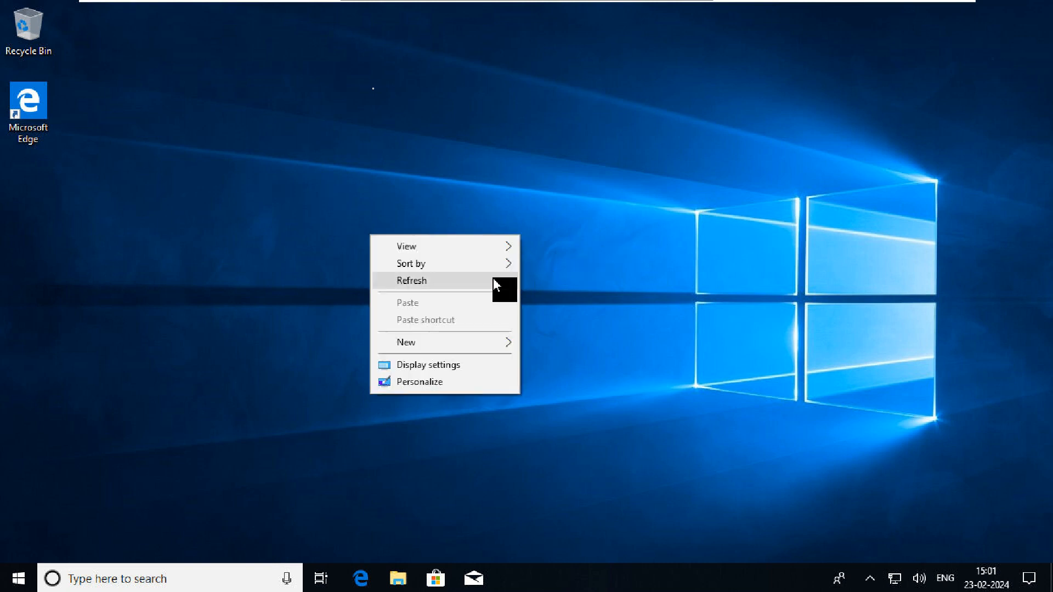
click(494, 281)
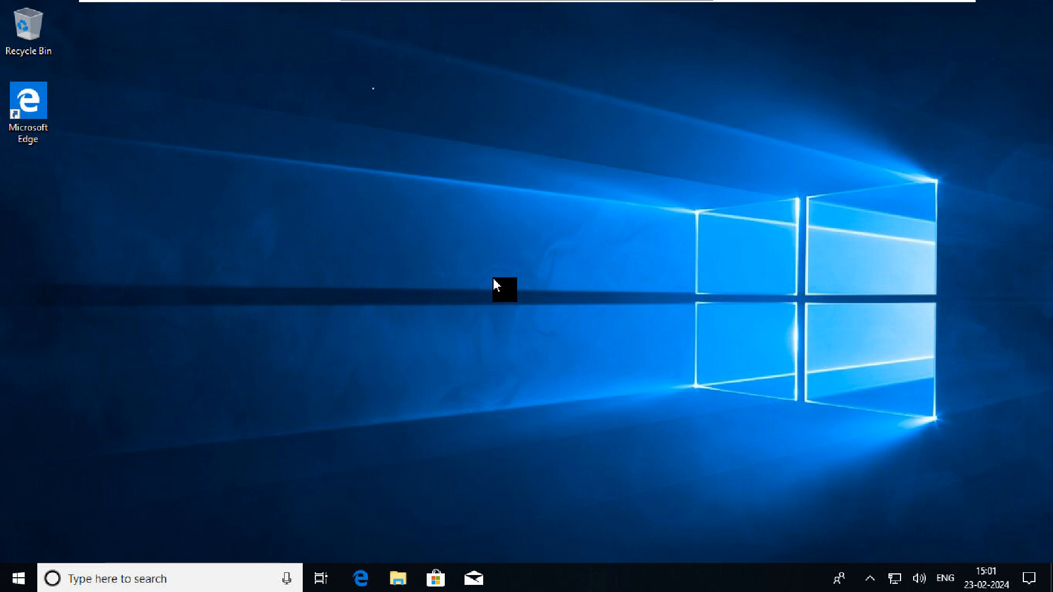
Launch lusrmgr.msc from the Run box
key(super+r)
text(l)
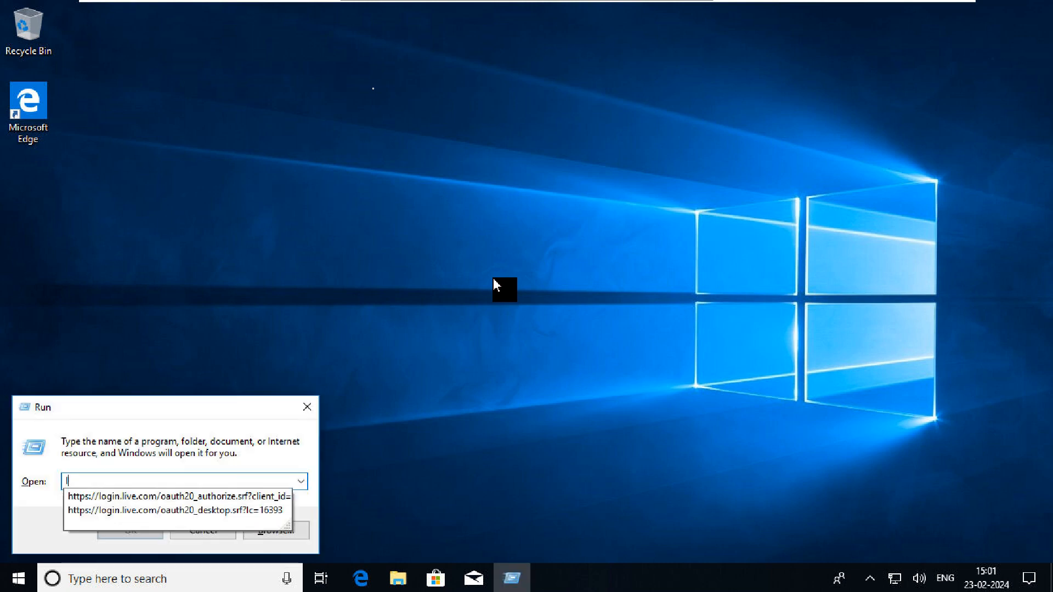
text(usr)
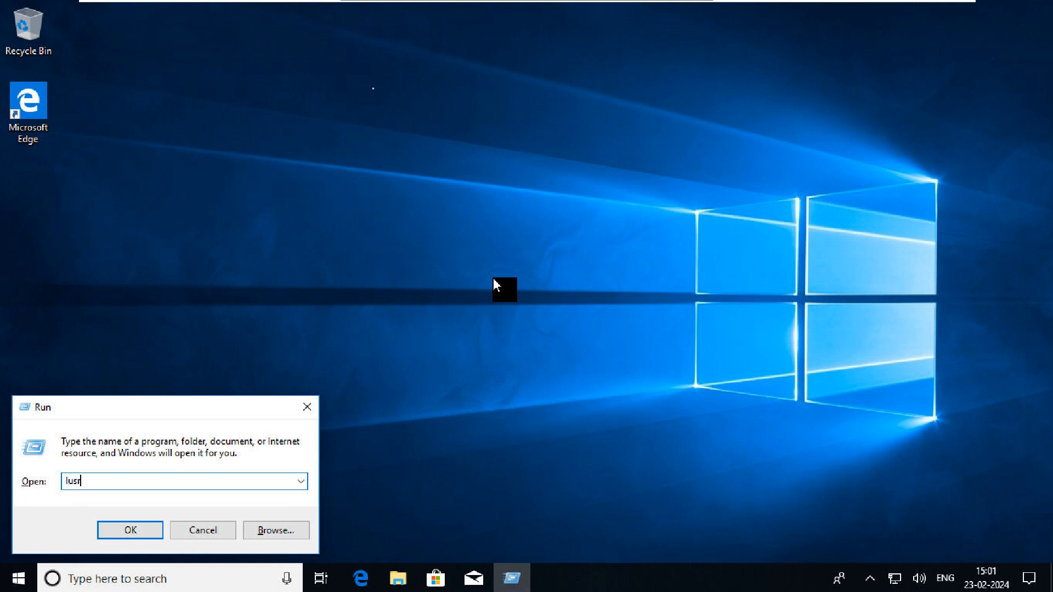
text(mgr.msc)
key(Return)
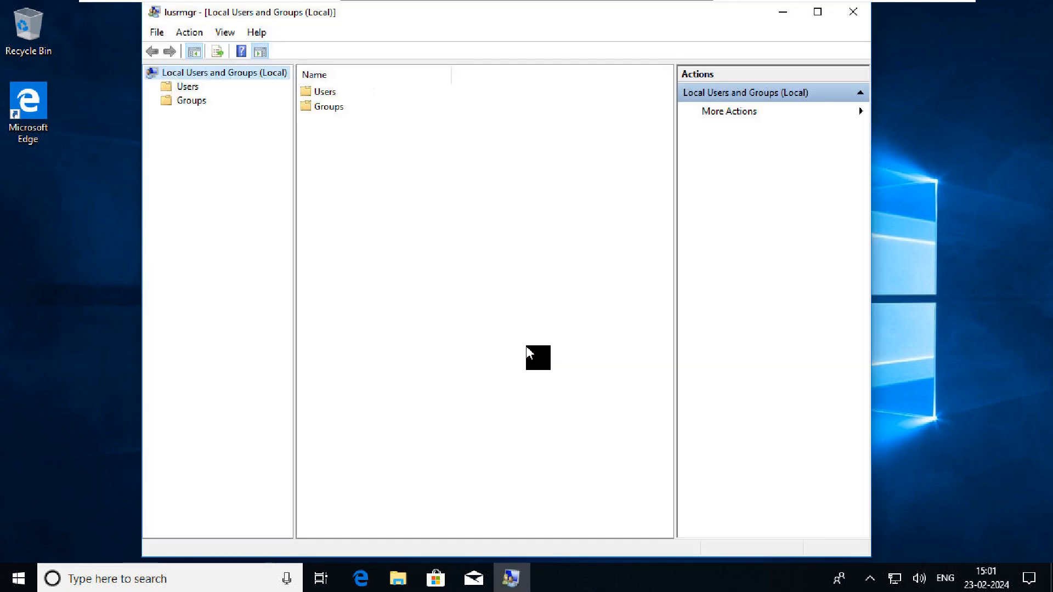
Open the Users folder, widen the Name column and select the INTERN CLIENT account
double_click(341, 93)
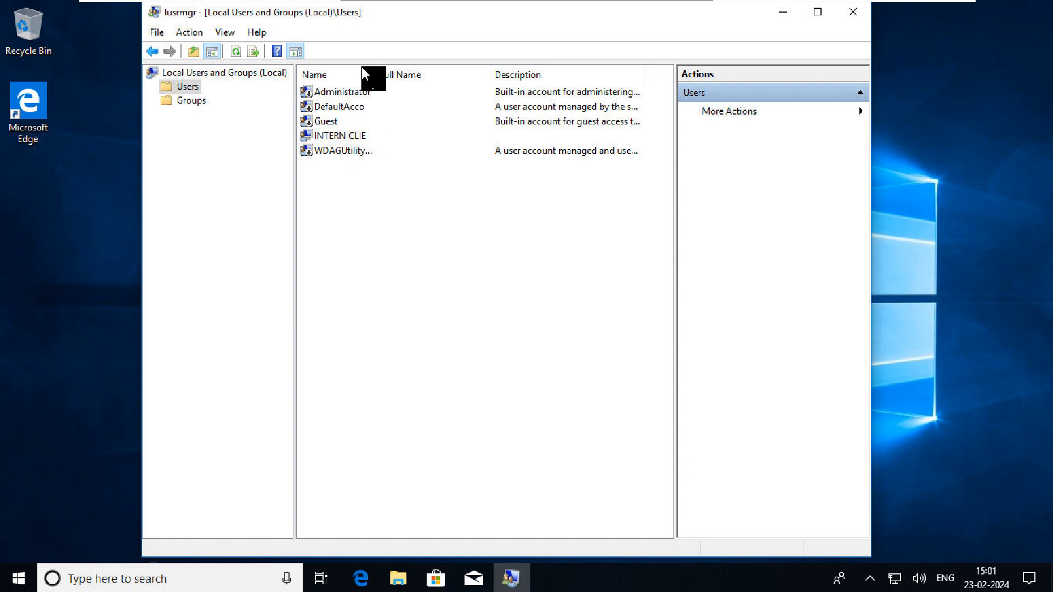
double_click(391, 75)
click(369, 137)
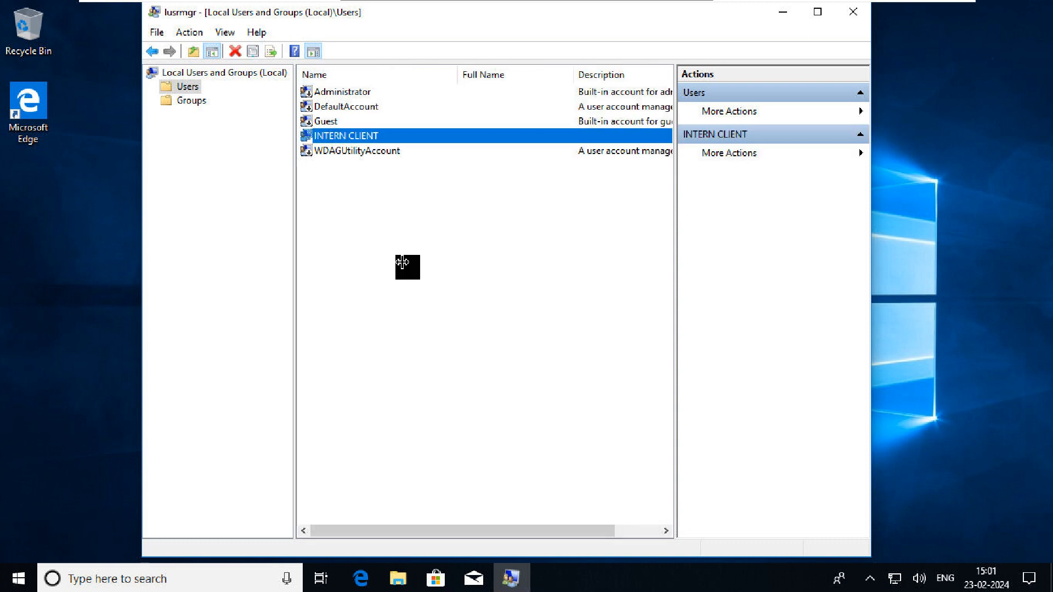
Start a new local user and enter its user name
right_click(378, 191)
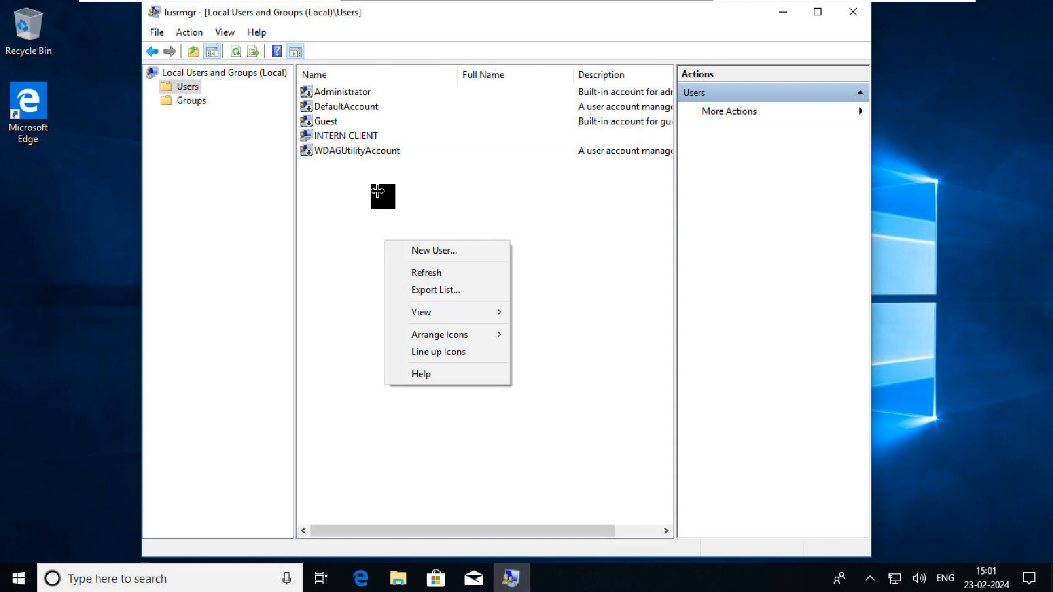
click(464, 251)
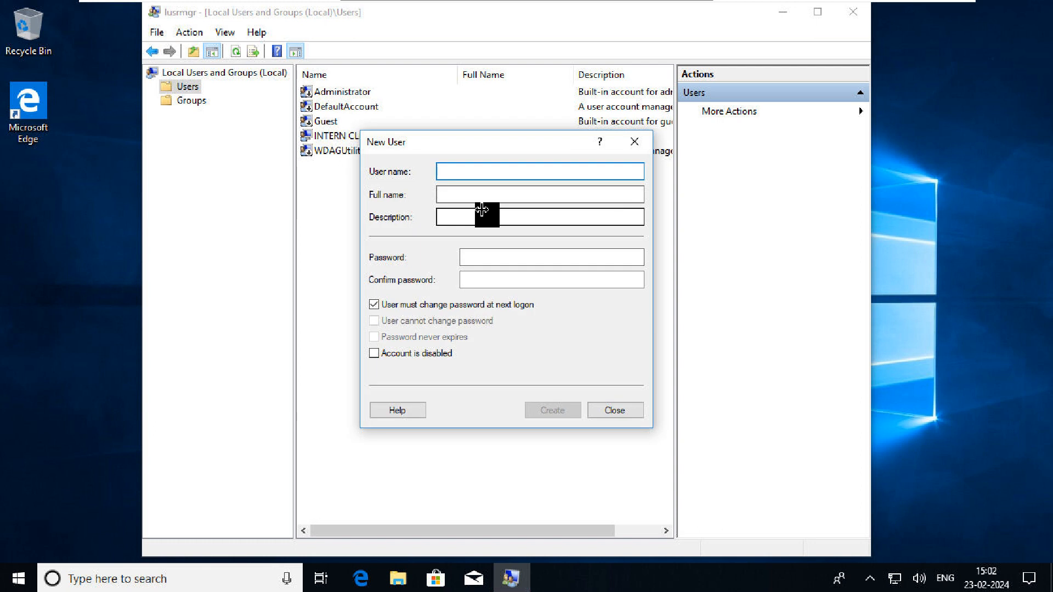
text(use)
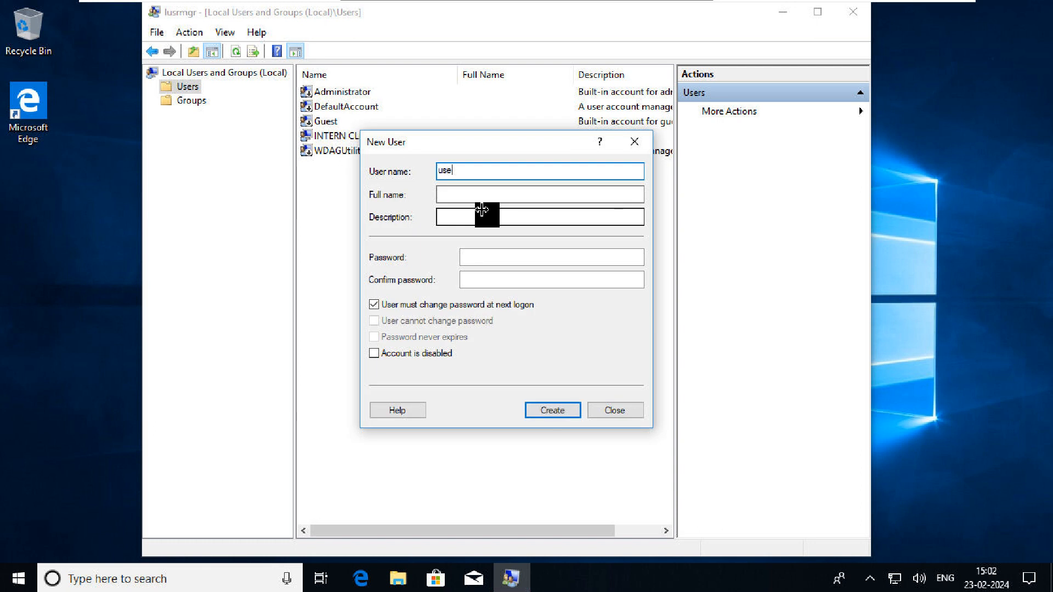
key(BackSpace)
key(BackSpace)
key(BackSpace)
text(n)
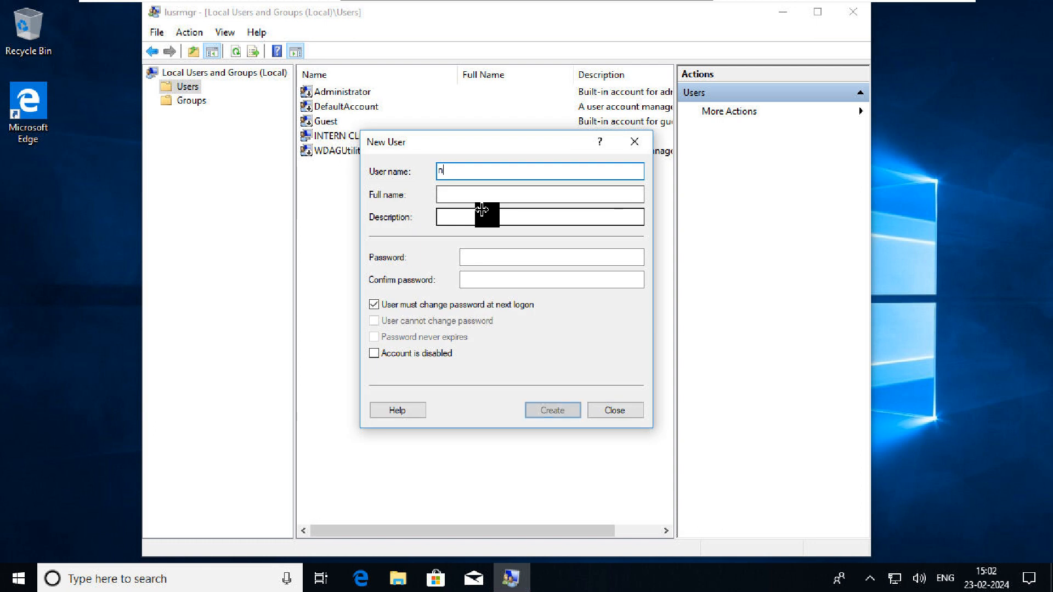
text(atasha)
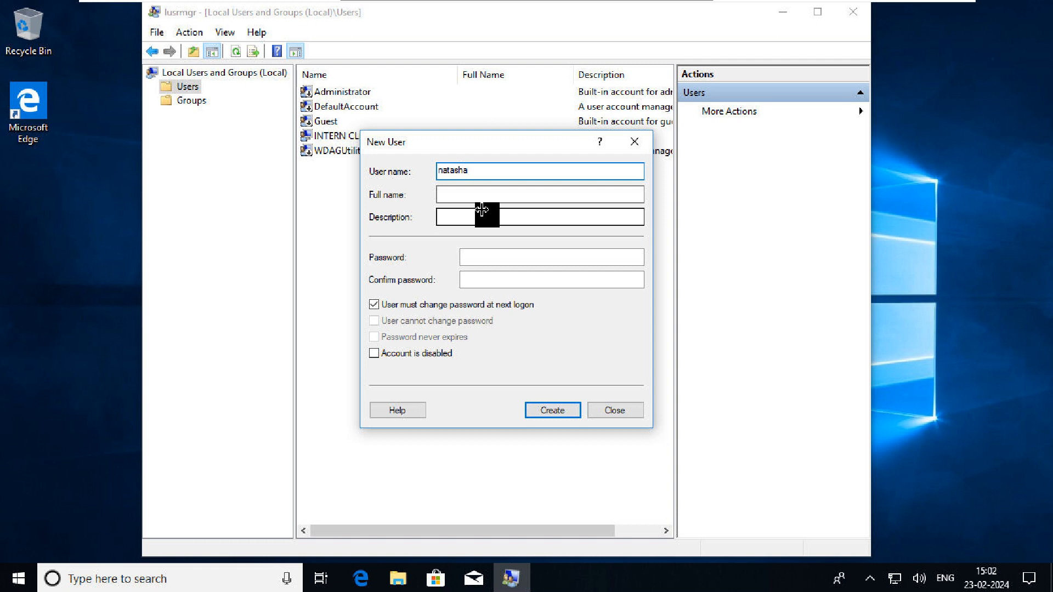
Enter and confirm the password, make it unchangeable and never-expiring, and create the account
key(Tab)
key(Tab)
key(Tab)
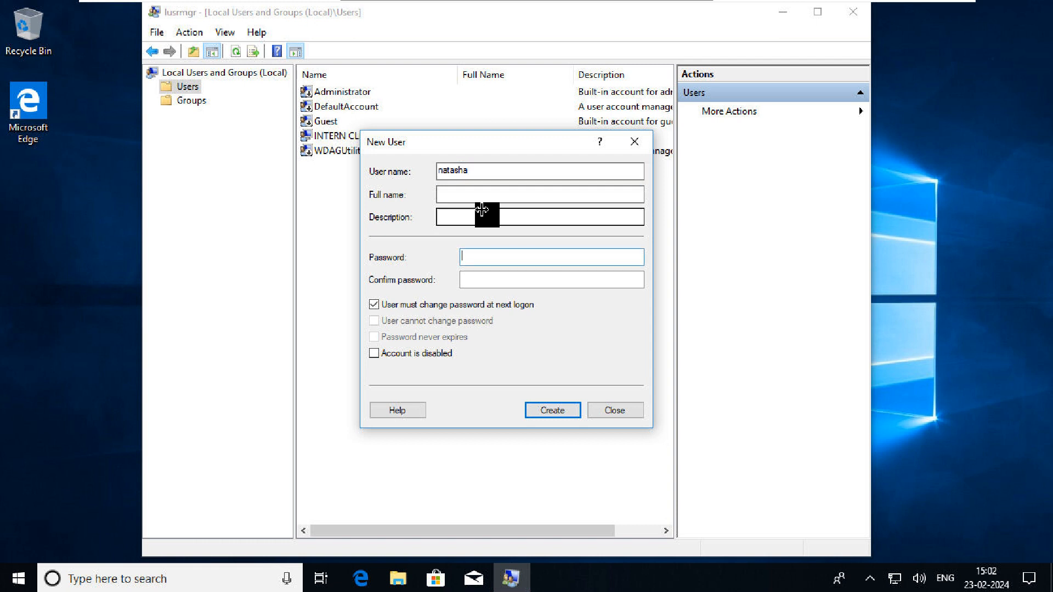
text(••••)
key(Tab)
text(•)
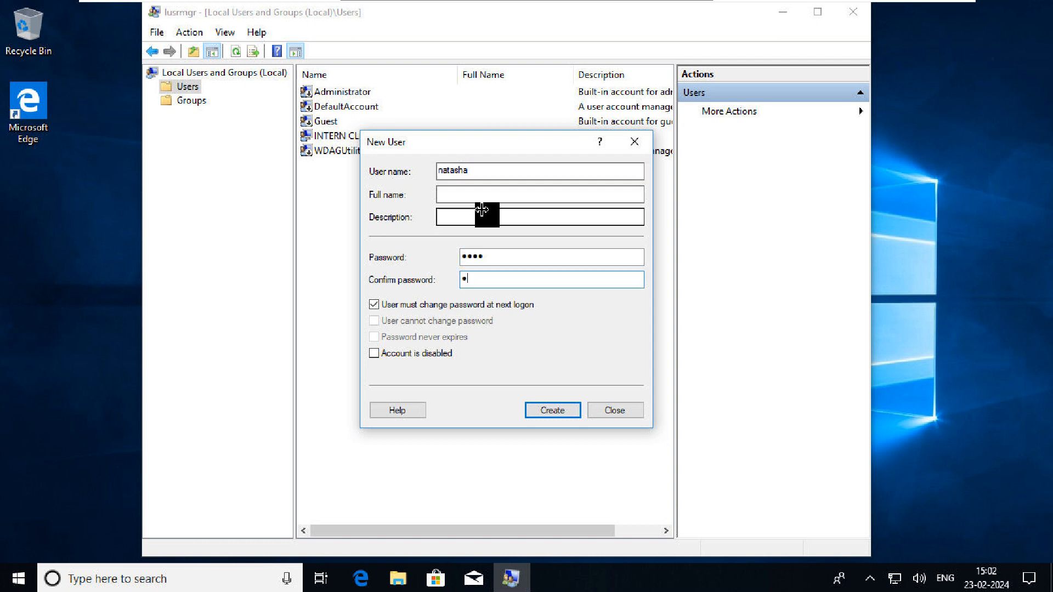
text(•••)
key(Tab)
key(space)
key(Tab)
key(space)
key(Tab)
key(space)
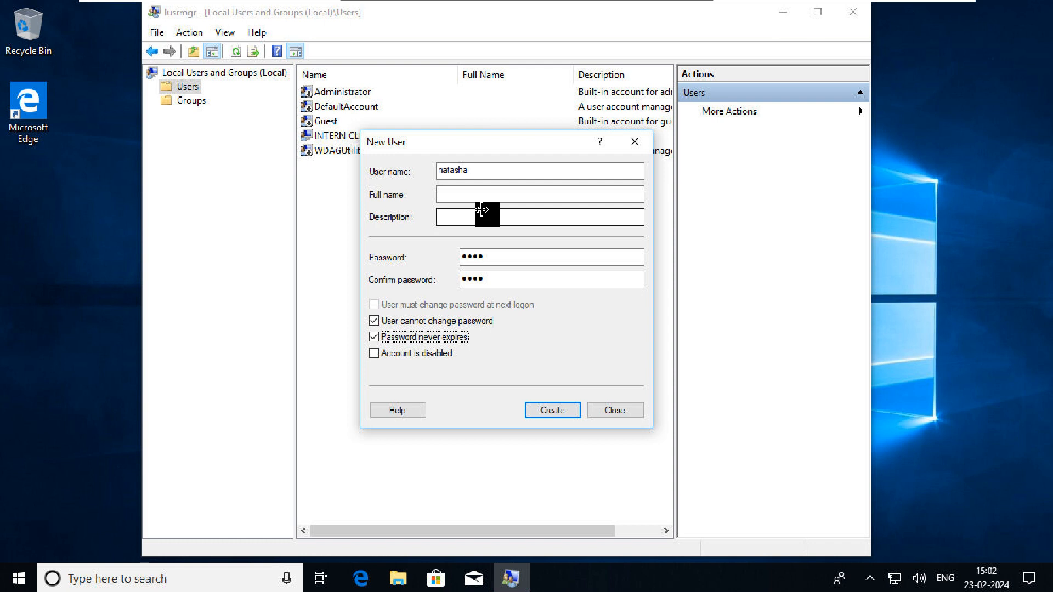
click(482, 258)
click(560, 417)
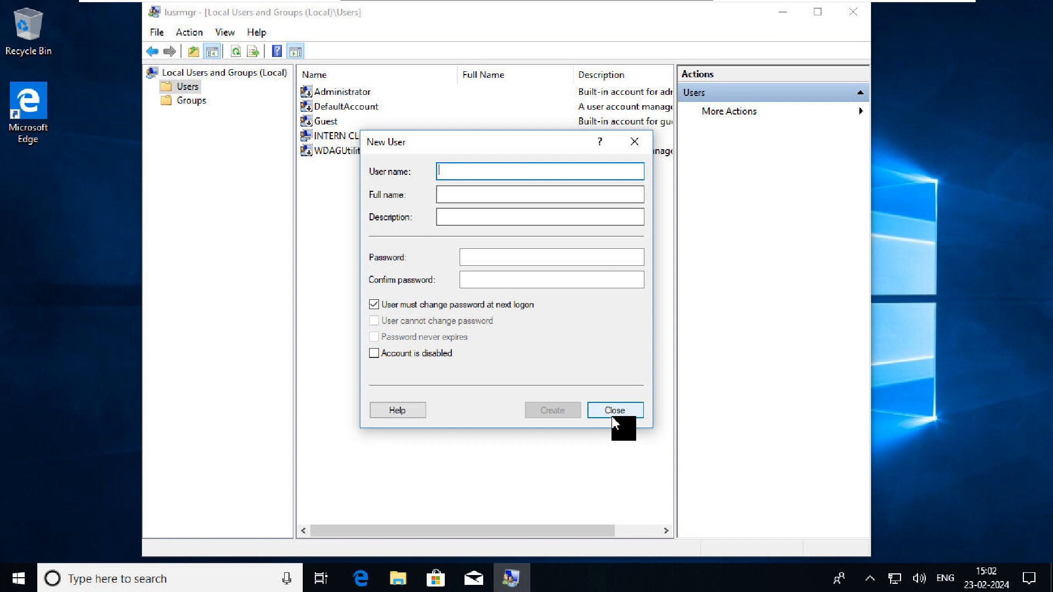
key(Escape)
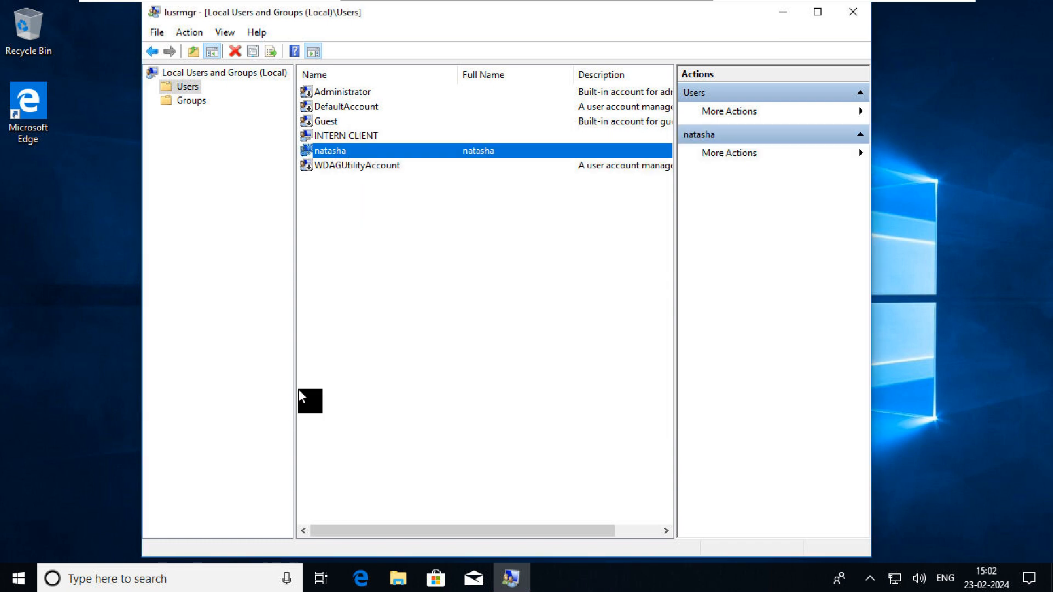
Minimize Local Users and Groups and launch secpol.msc from Run, correcting the mistyped command
click(782, 12)
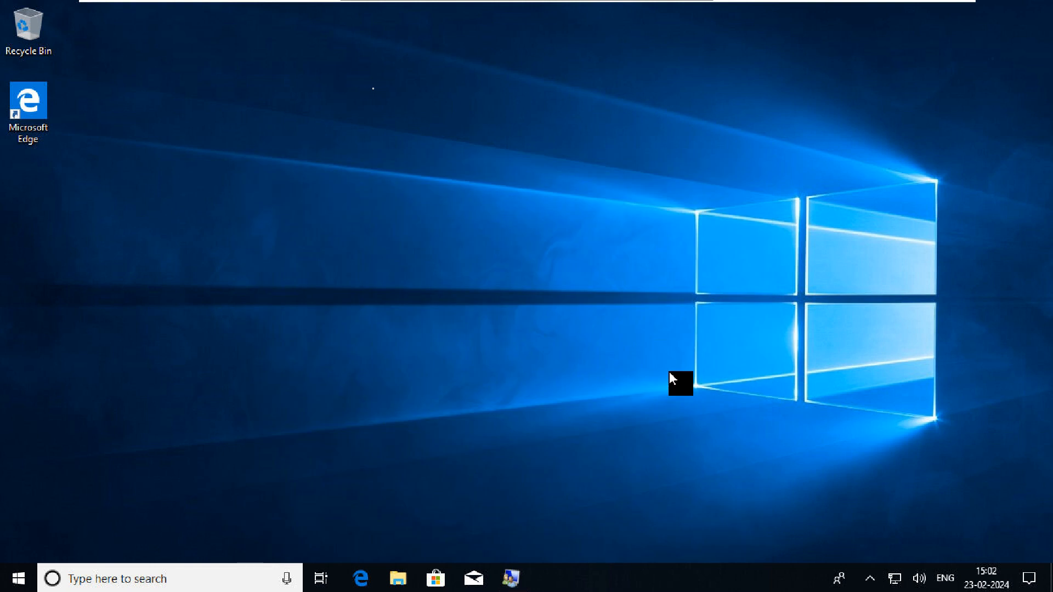
key(super+r)
text(s)
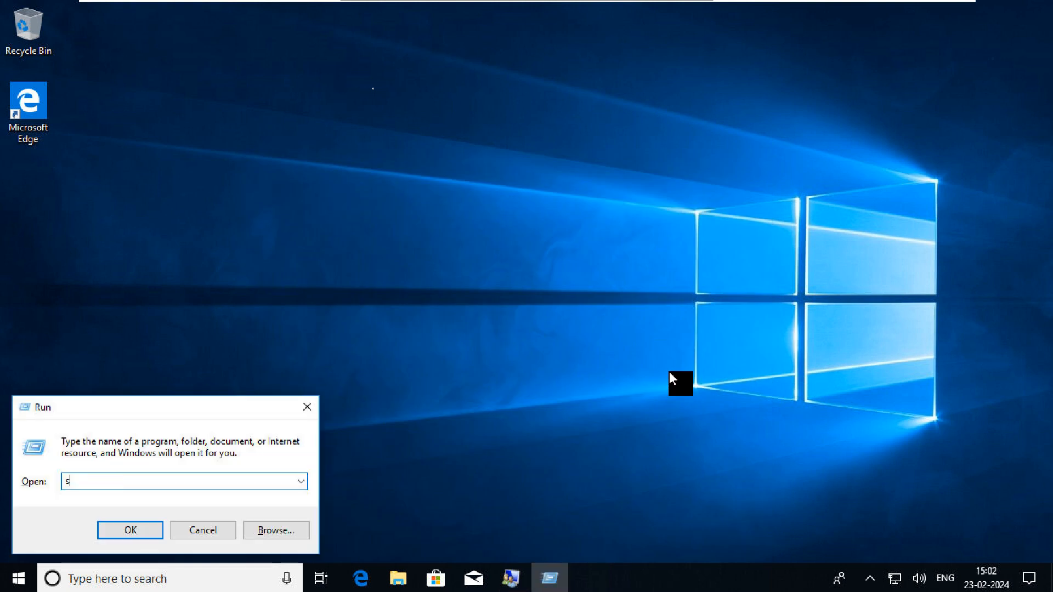
text(ecpol.s)
key(Return)
key(Return)
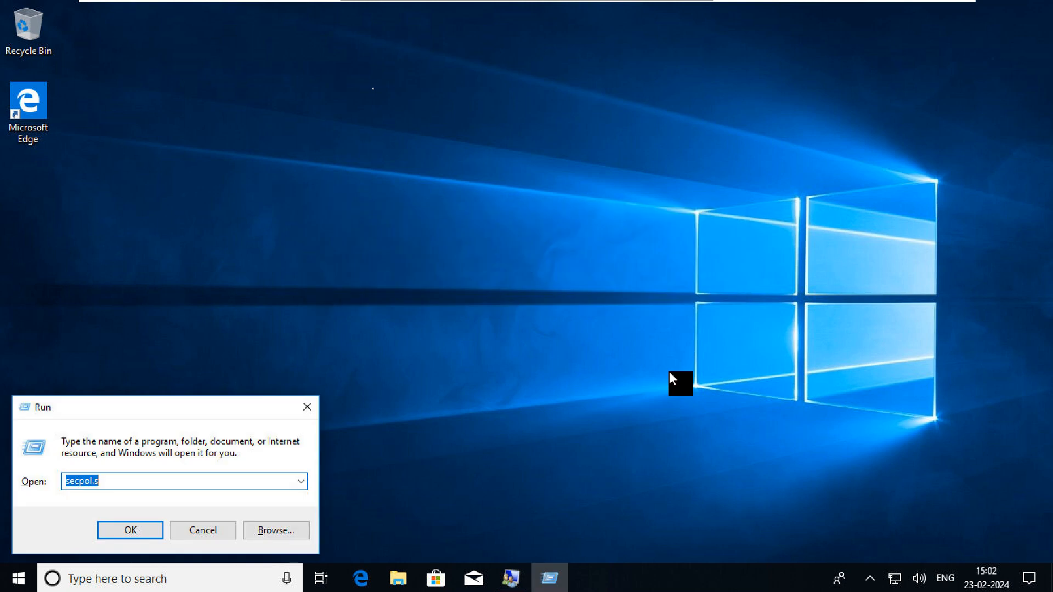
key(BackSpace)
text(secpol.msc)
key(Return)
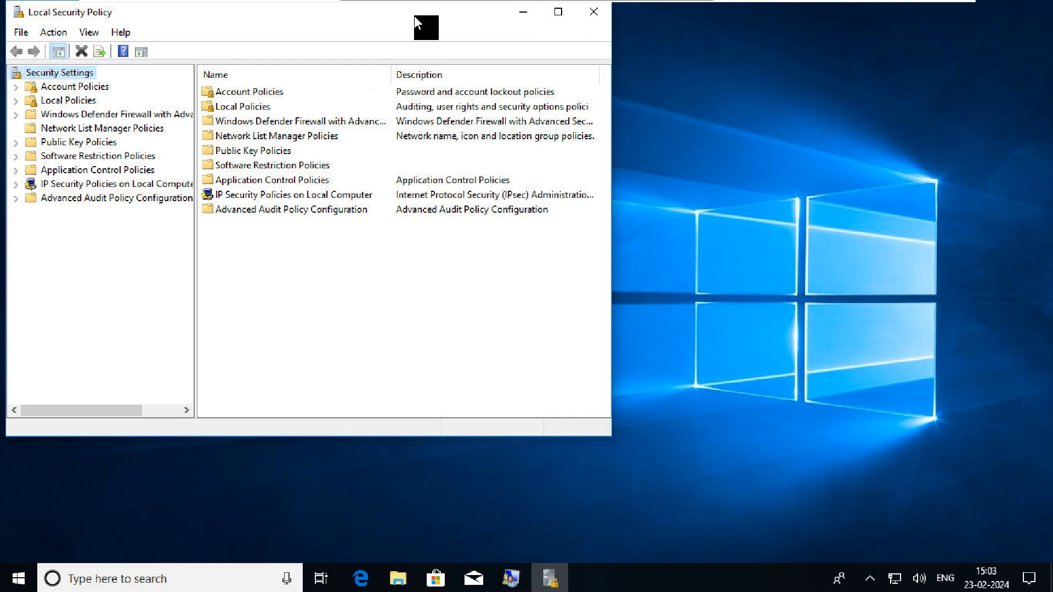
Maximize Local Security Policy and open Account Policies > Password Policy to list its settings
drag(414, 16, 476, 60)
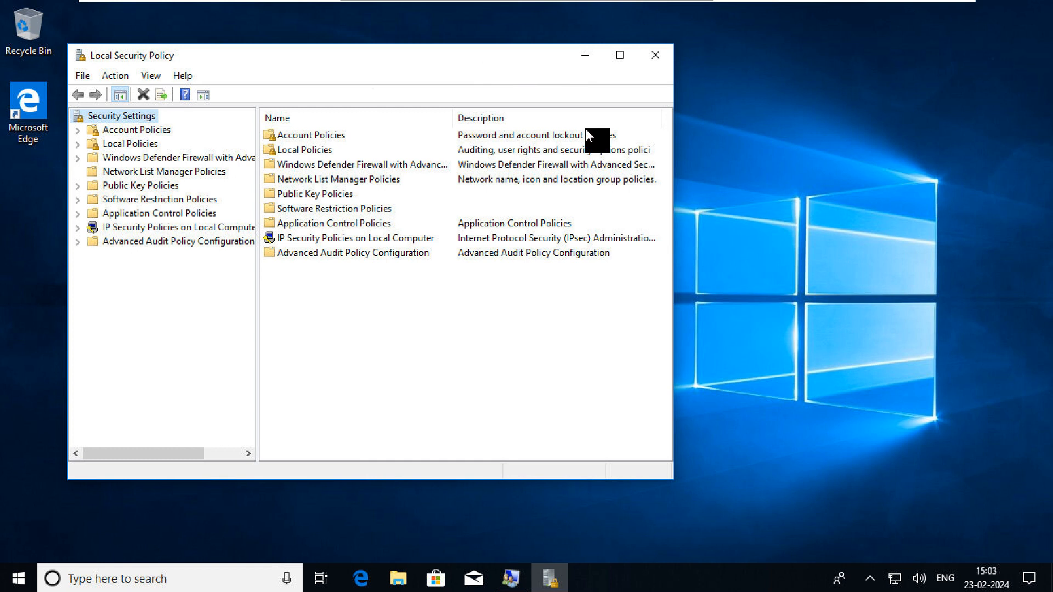
key(super+Up)
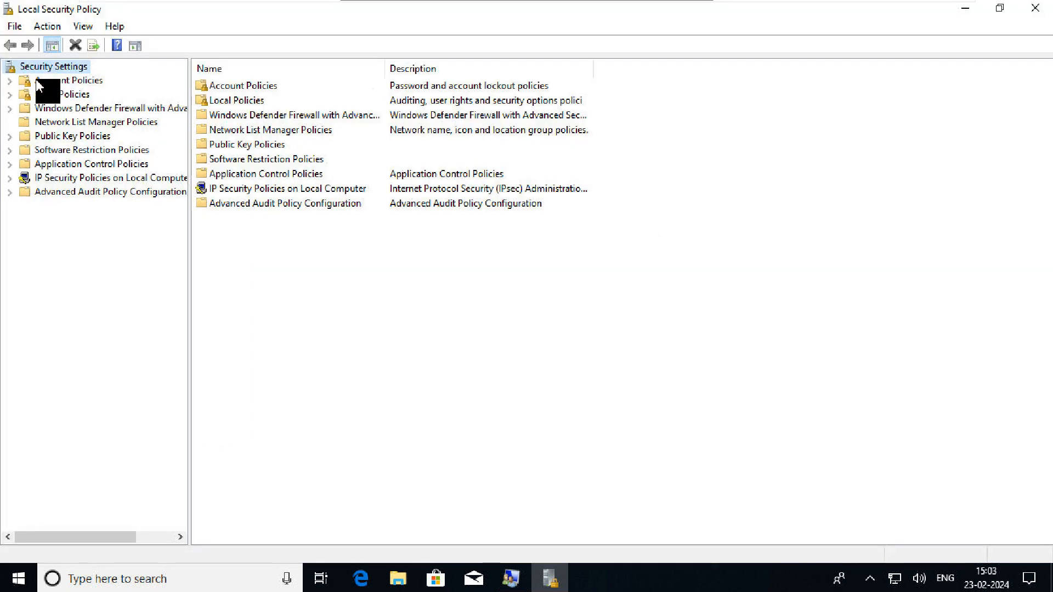
click(9, 81)
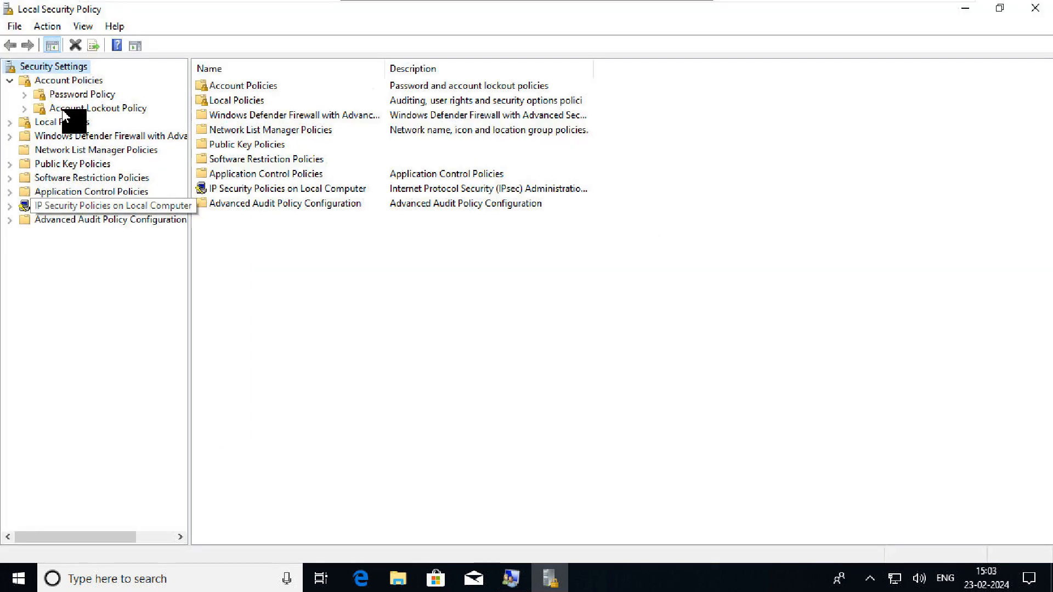
click(84, 80)
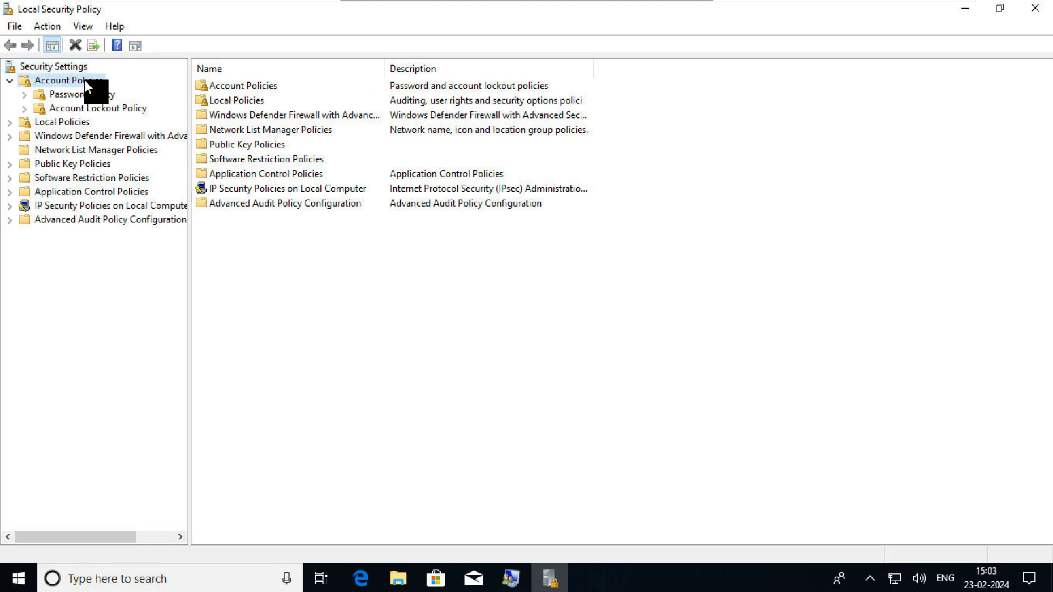
double_click(246, 86)
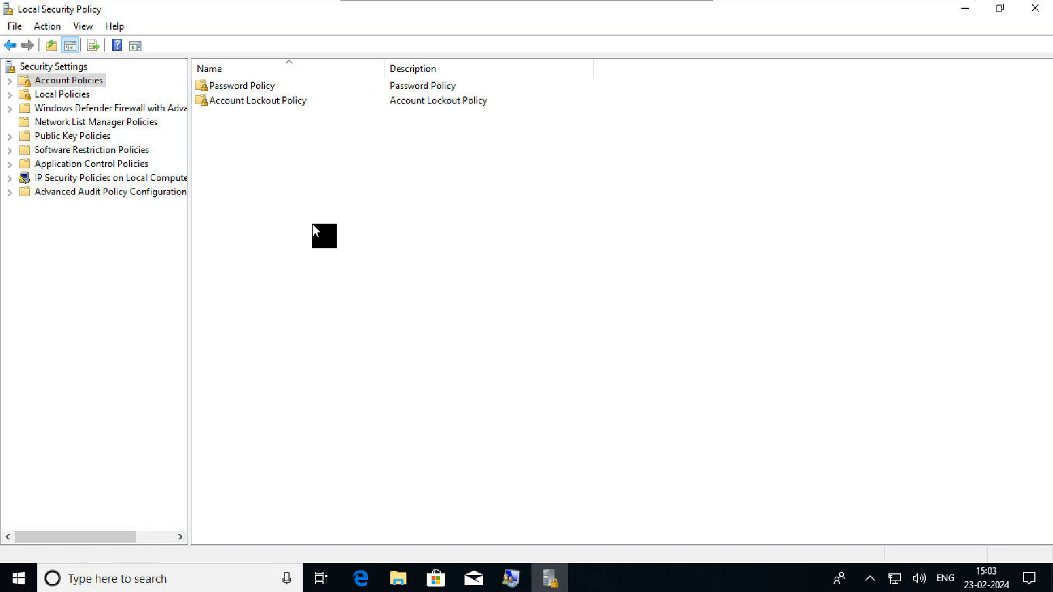
double_click(303, 86)
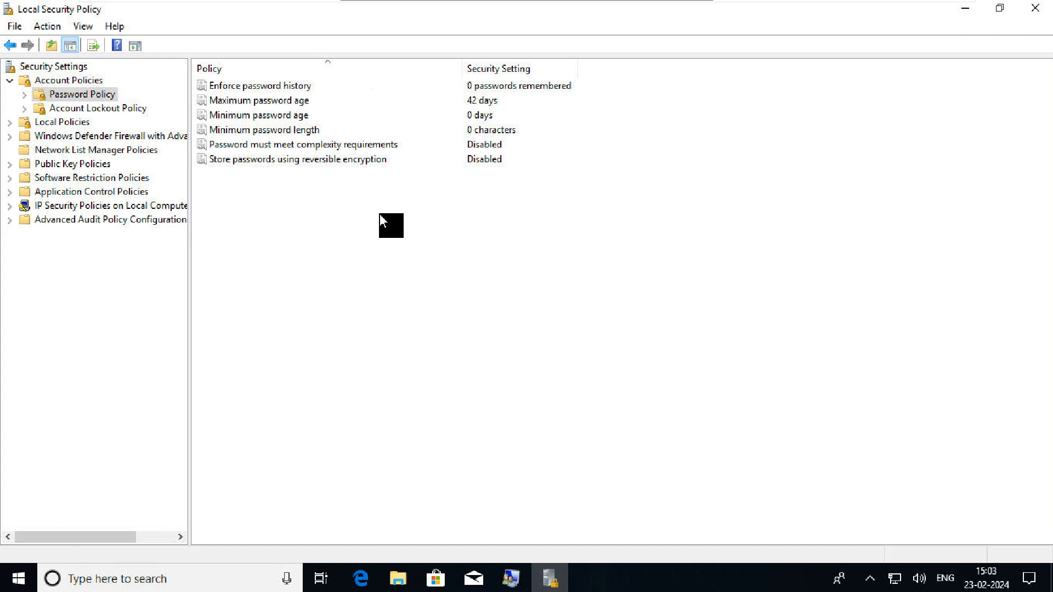
double_click(297, 89)
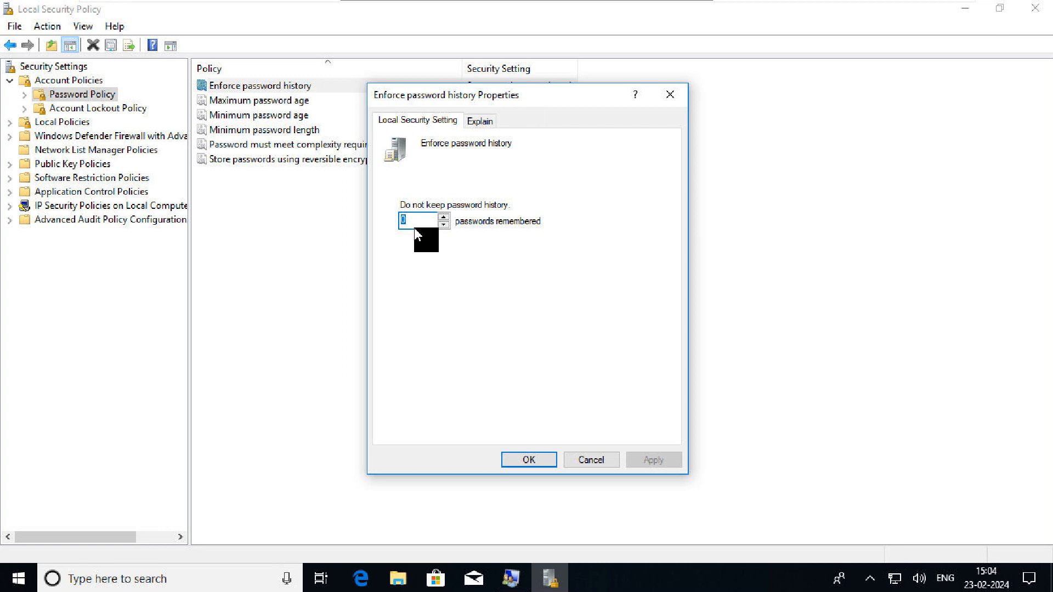
key(BackSpace)
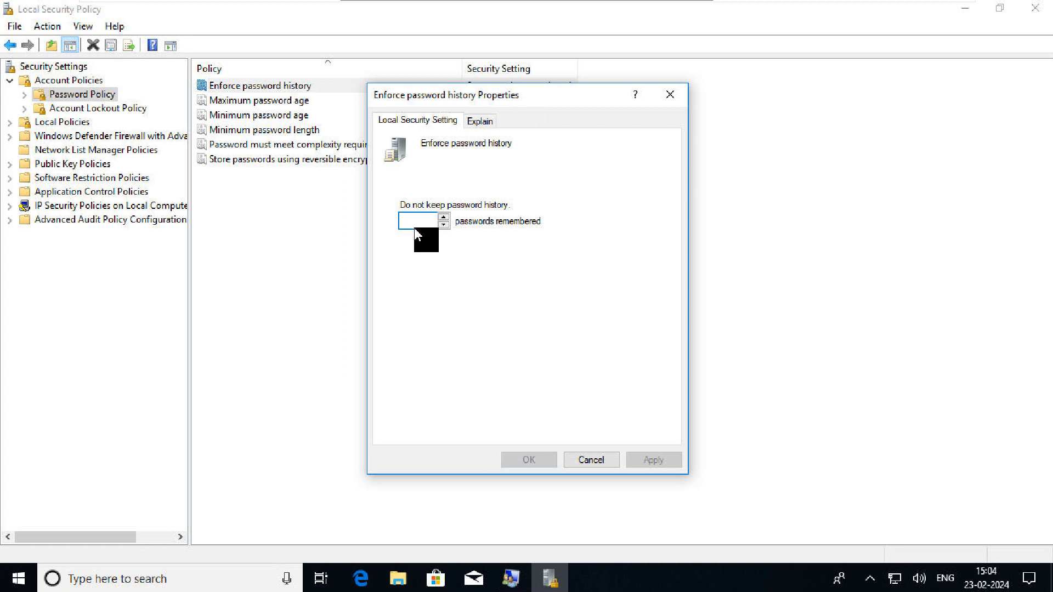
text(3)
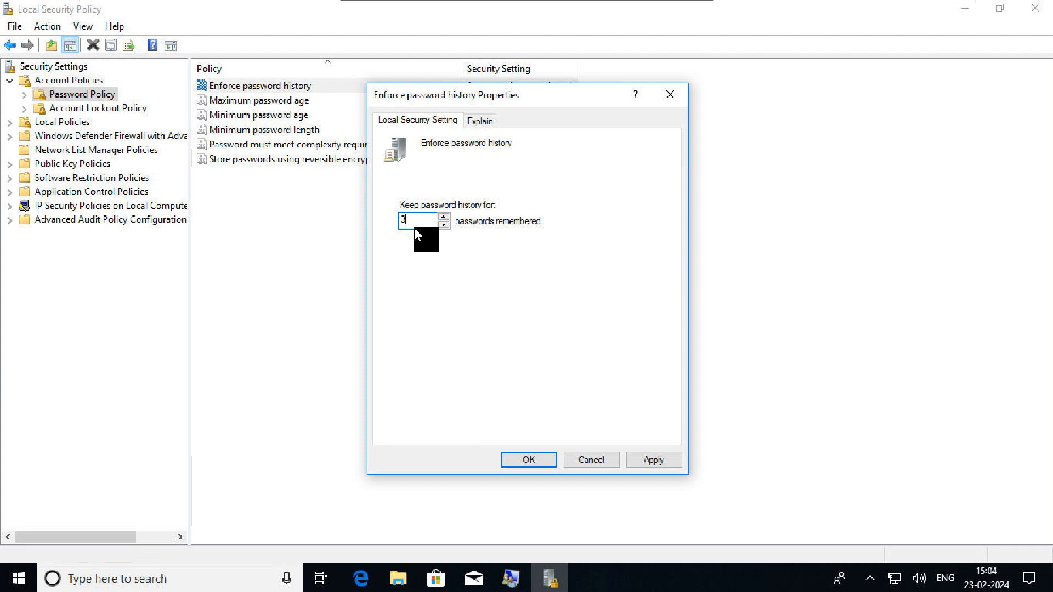
click(480, 121)
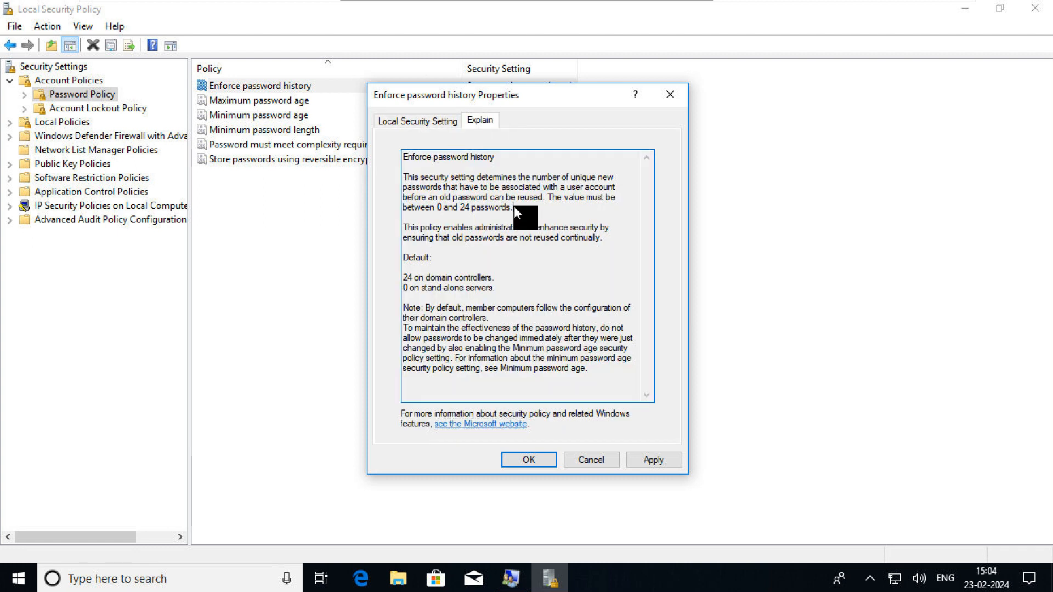
drag(513, 207, 437, 208)
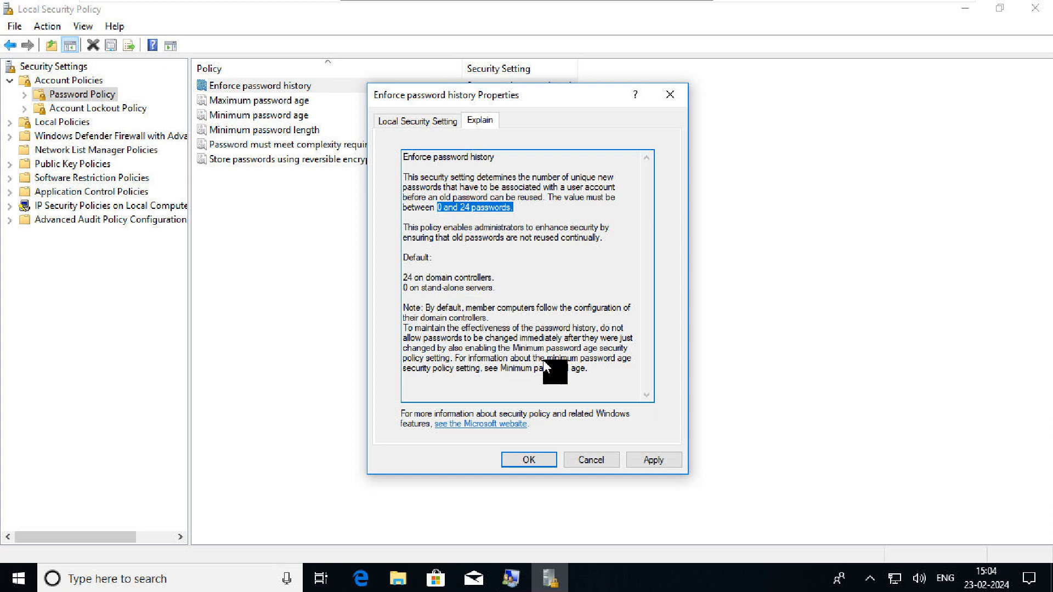
click(600, 456)
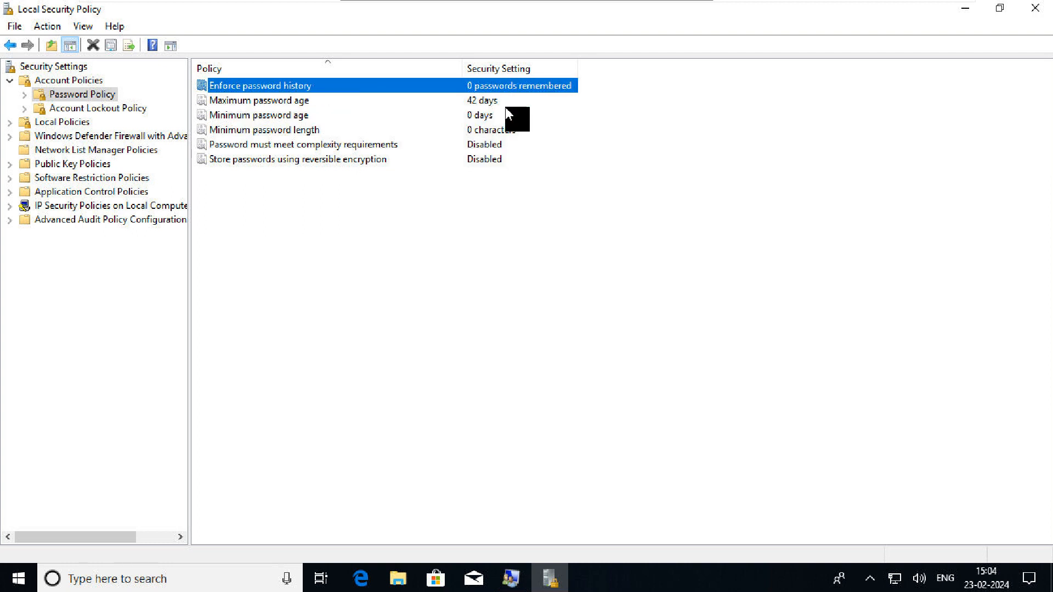
Change Maximum password age from 42 to 65 days after checking the Explain tab's 1–999 day range
double_click(338, 101)
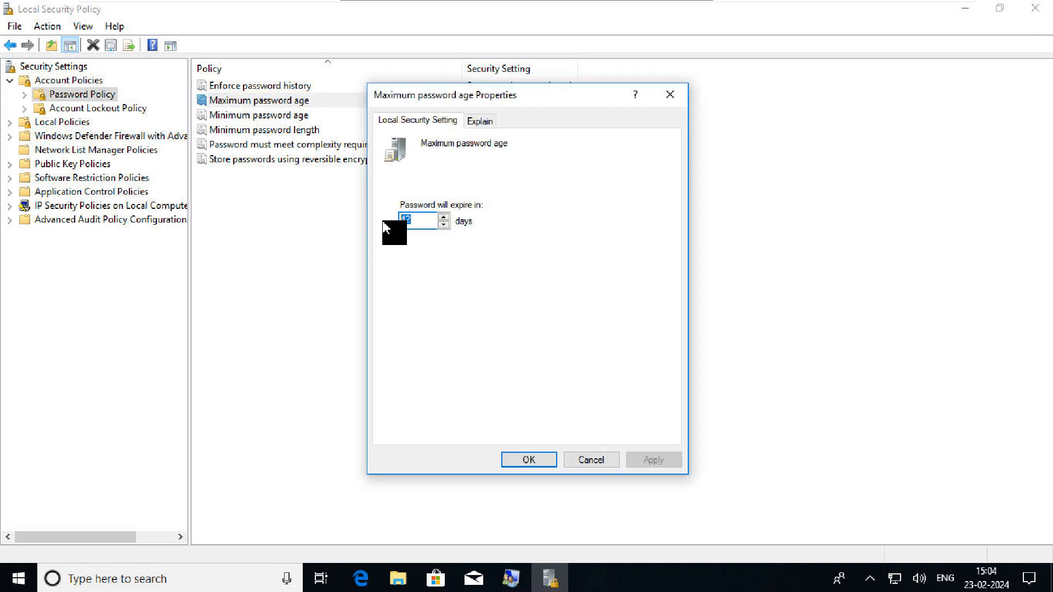
key(BackSpace)
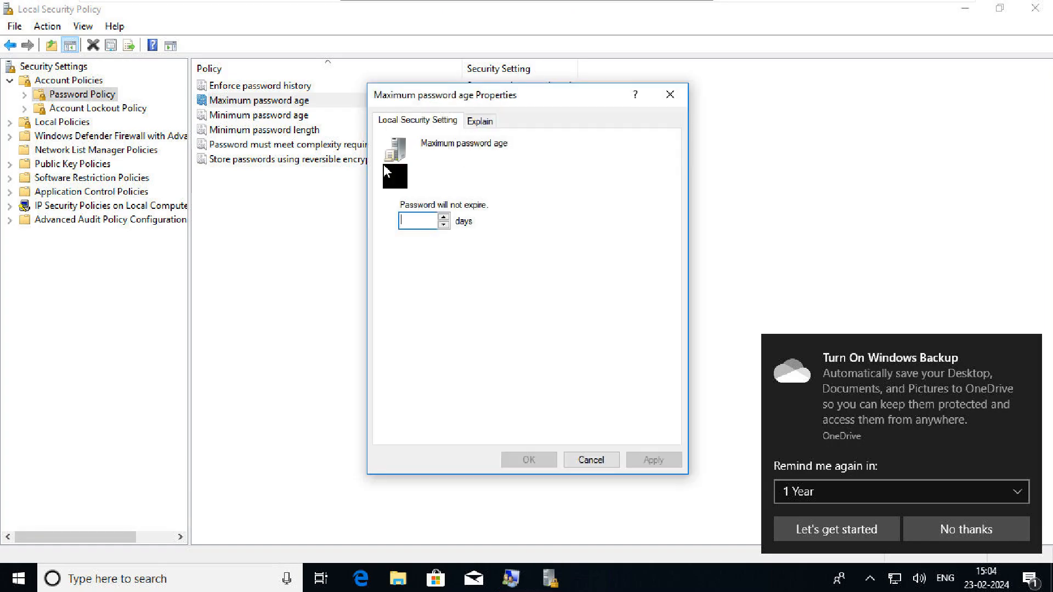
click(479, 125)
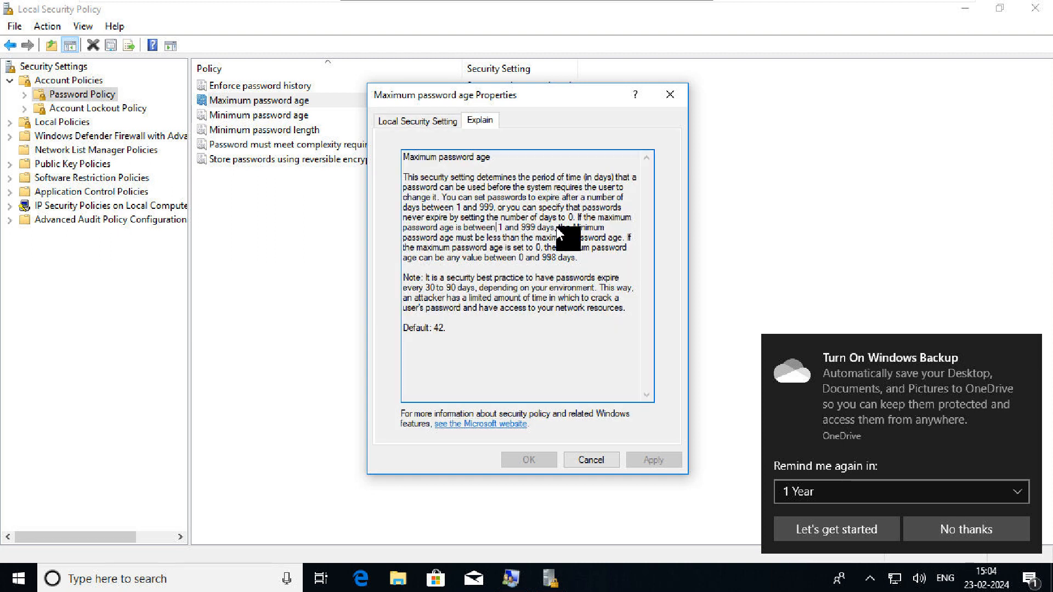
shift+click(557, 228)
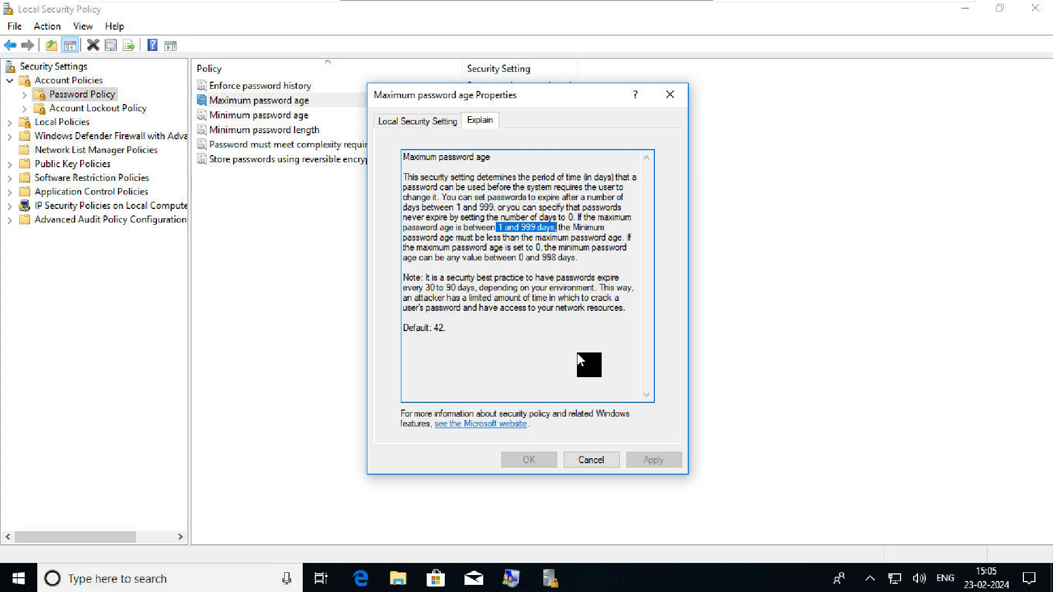
drag(448, 329, 403, 329)
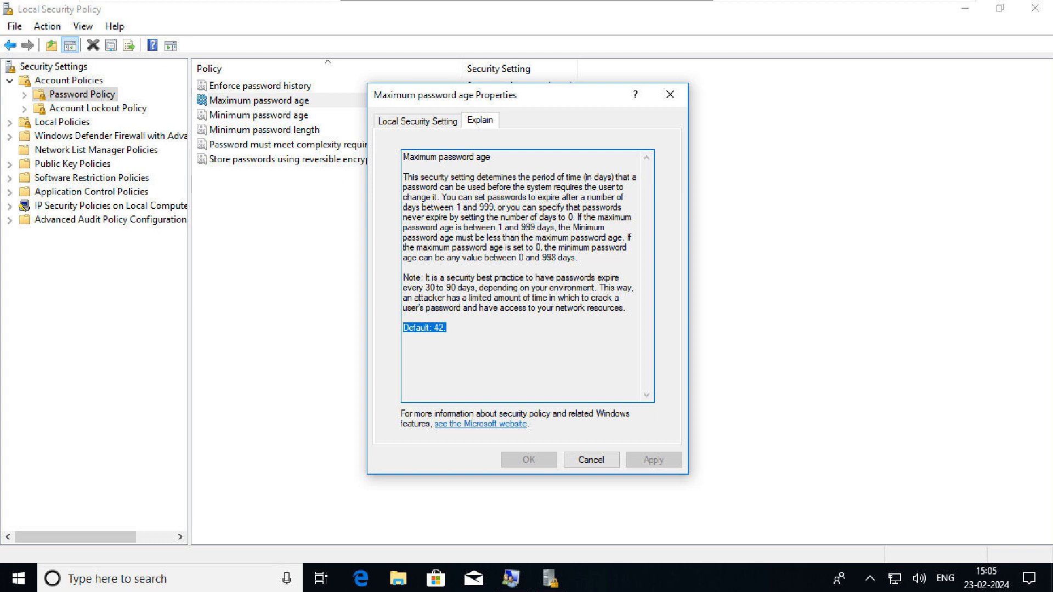
click(409, 122)
click(422, 223)
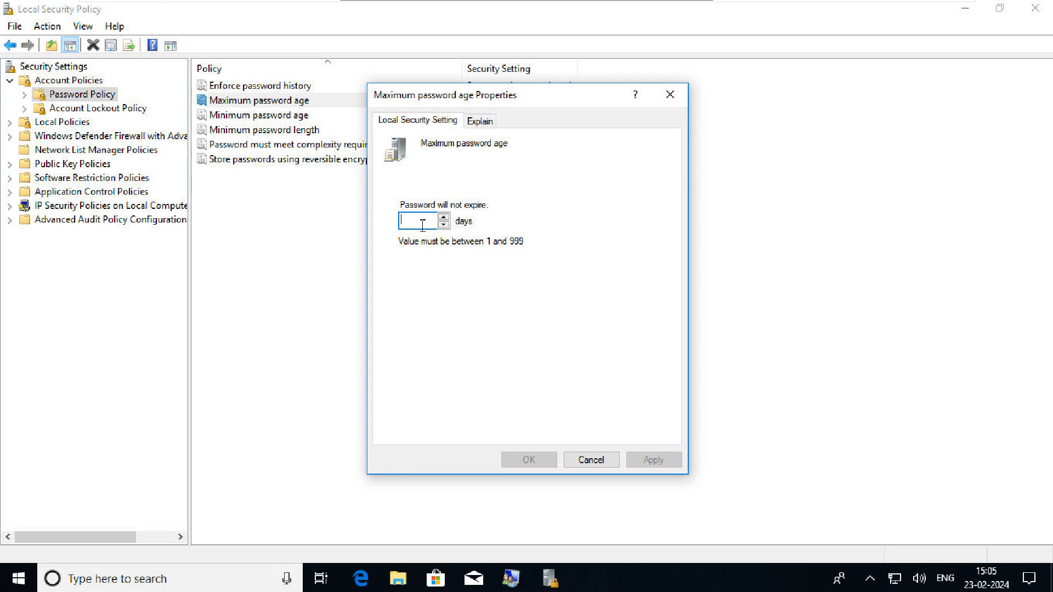
text(65)
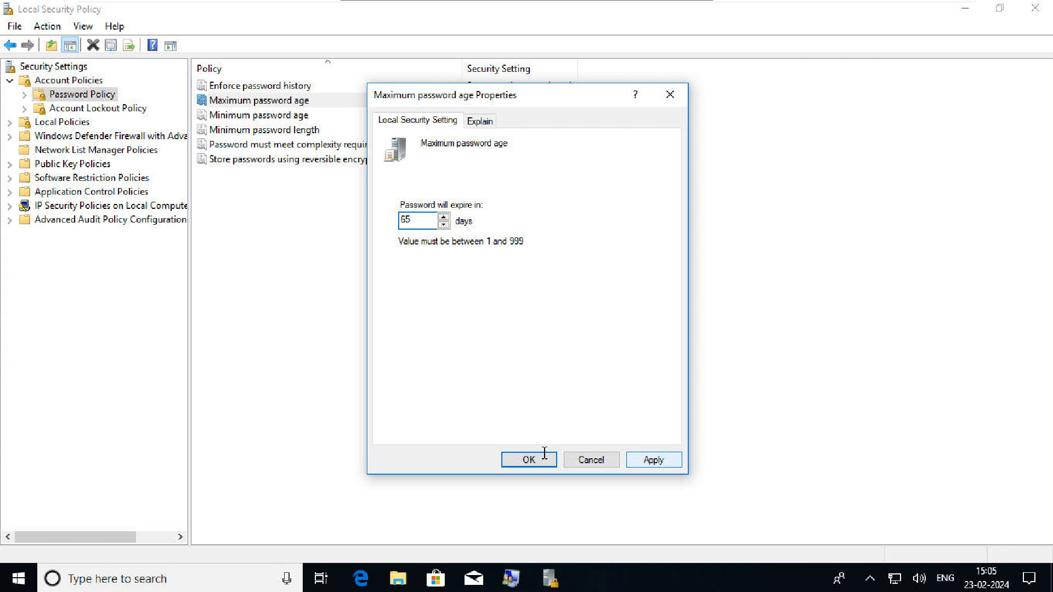
click(529, 459)
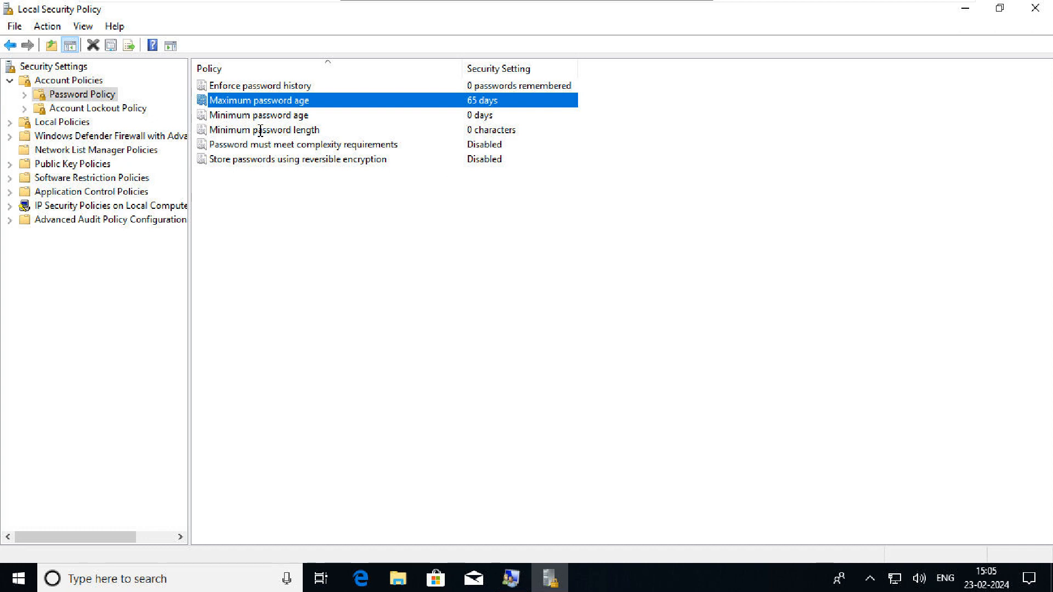
Set Minimum password age to 70 days, accepting the suggested 71-day maximum age
double_click(320, 115)
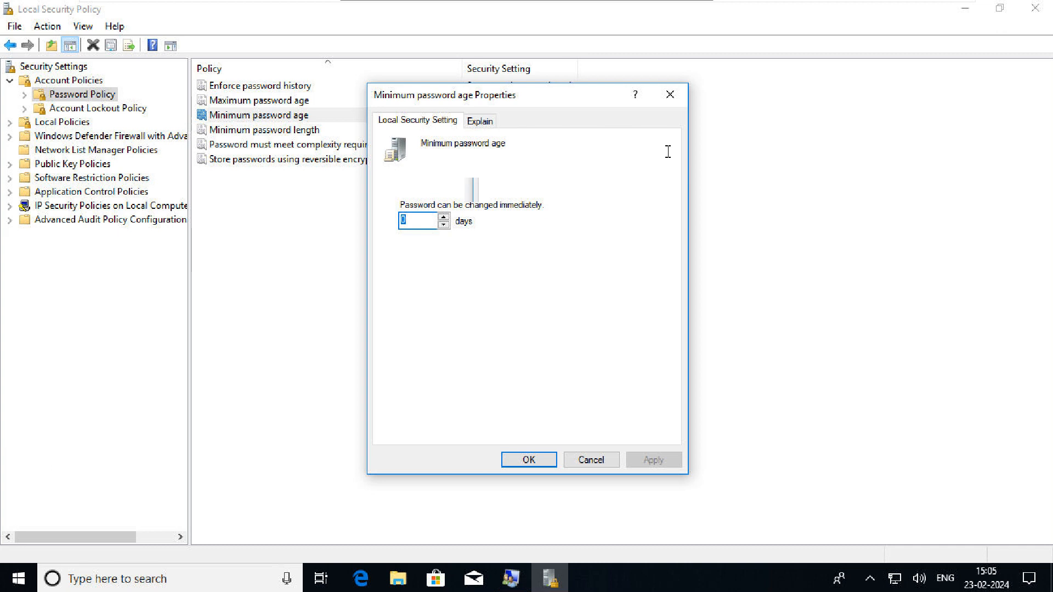
drag(544, 94, 712, 146)
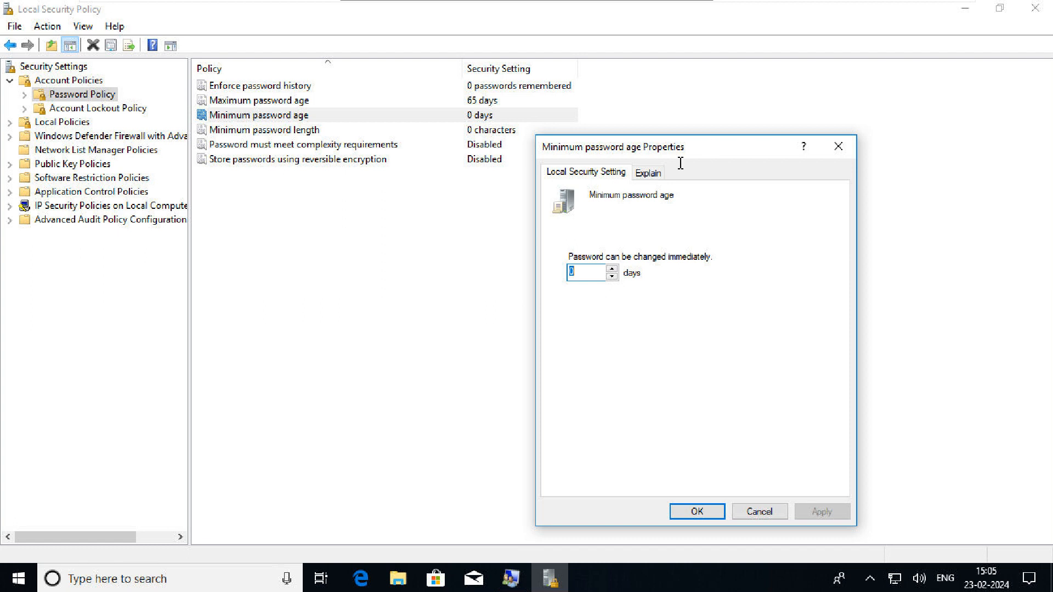
key(BackSpace)
text(64)
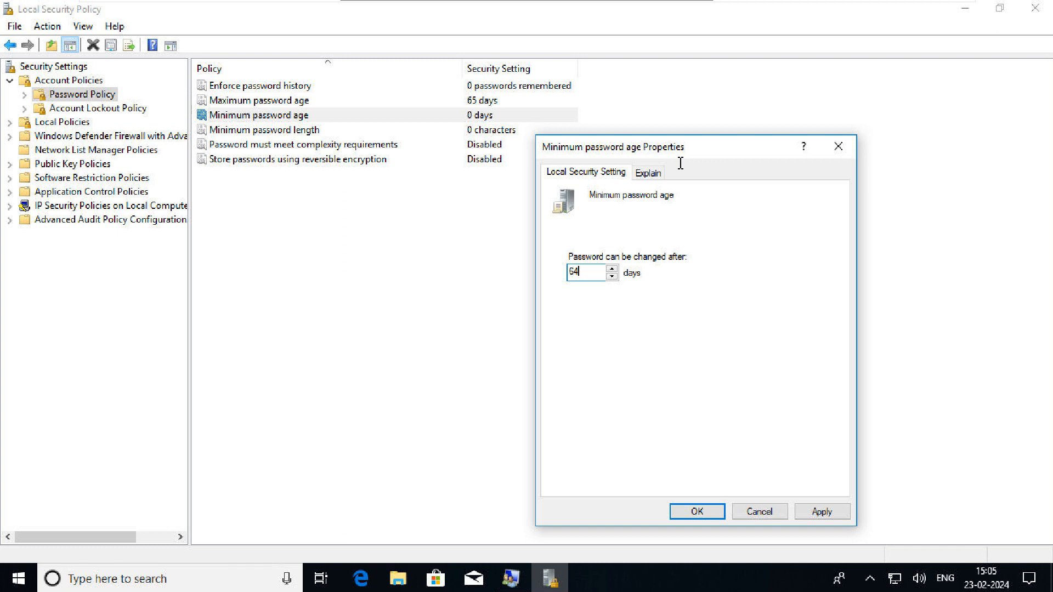
key(BackSpace)
key(BackSpace)
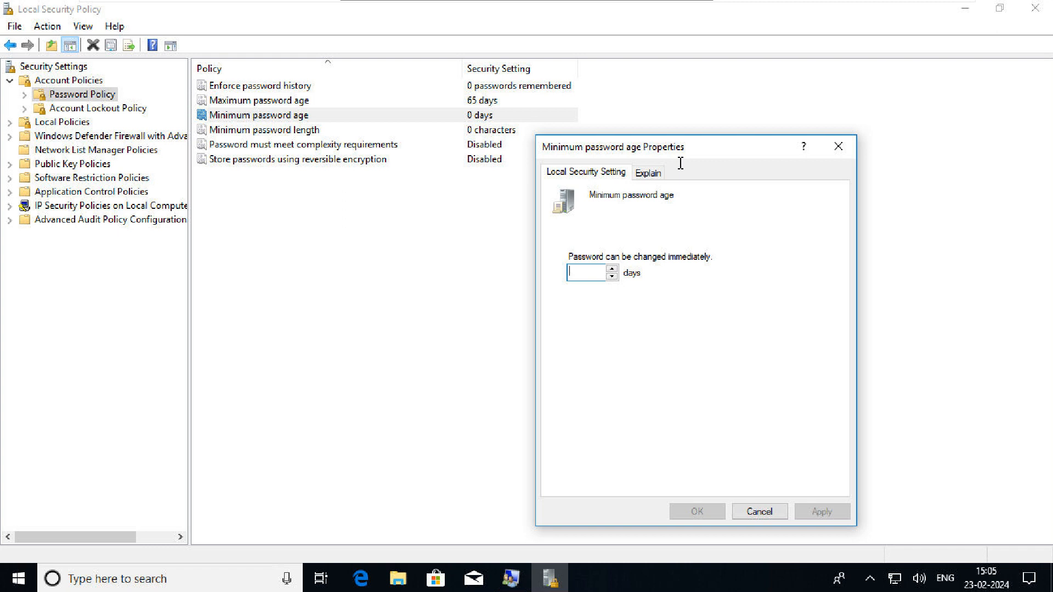
text(70)
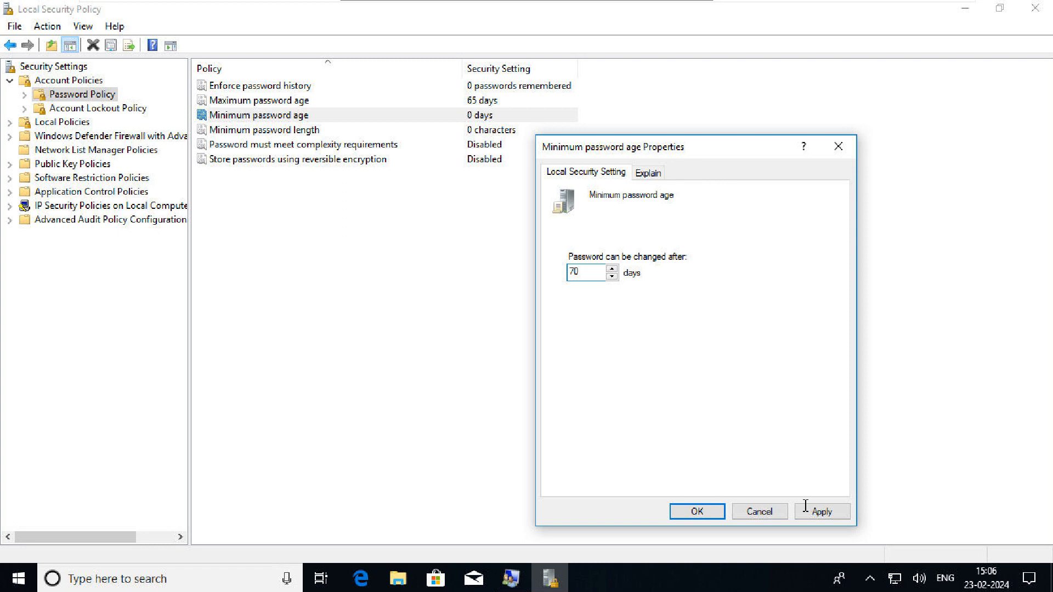
key(Return)
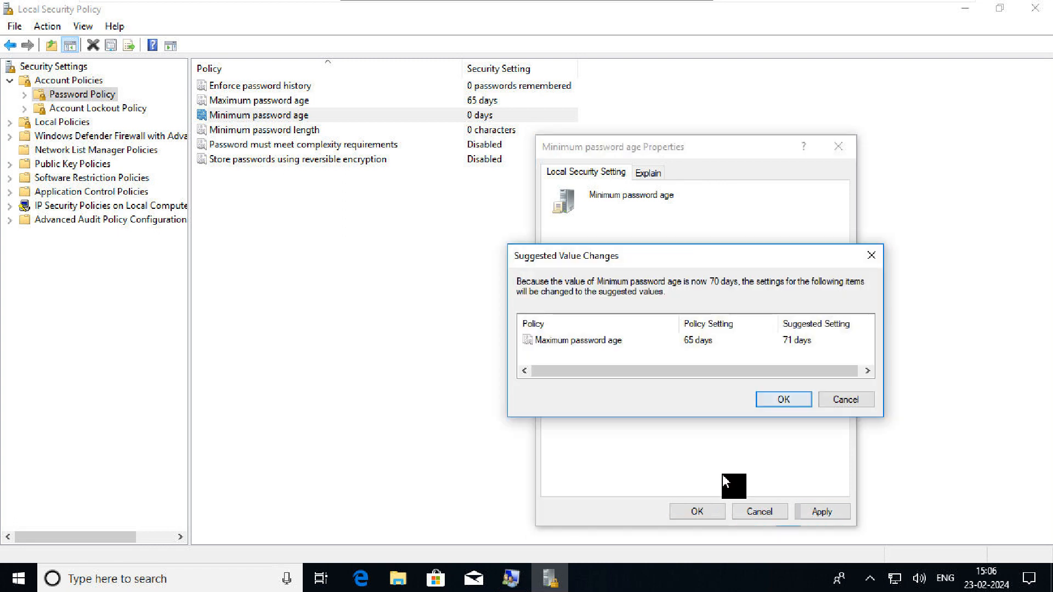
key(Return)
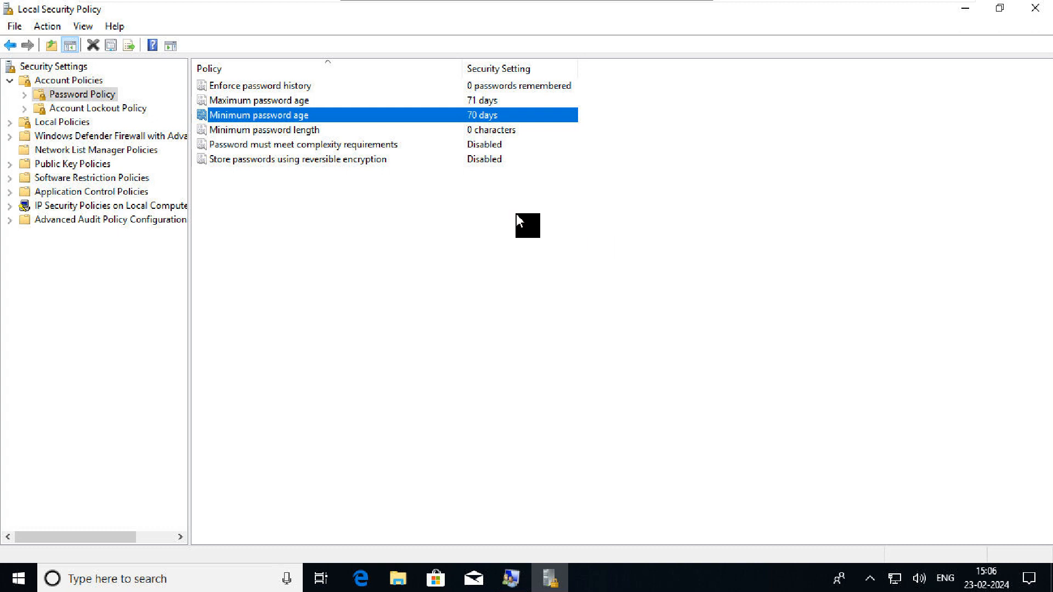
Revise the minimum password age to 50, then 75 days, accepting the 76-day maximum age
key(Return)
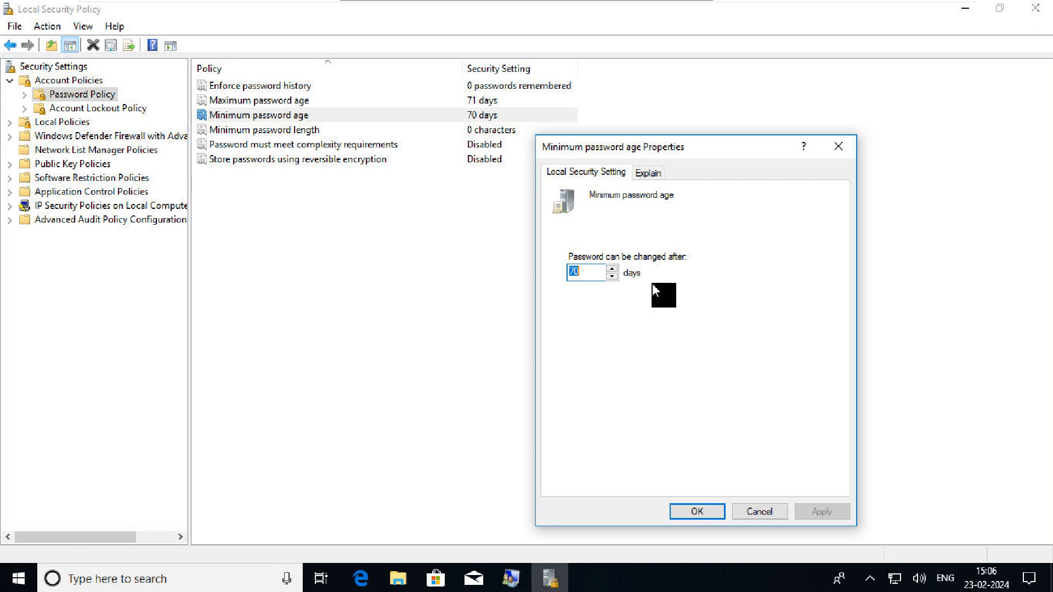
text(50)
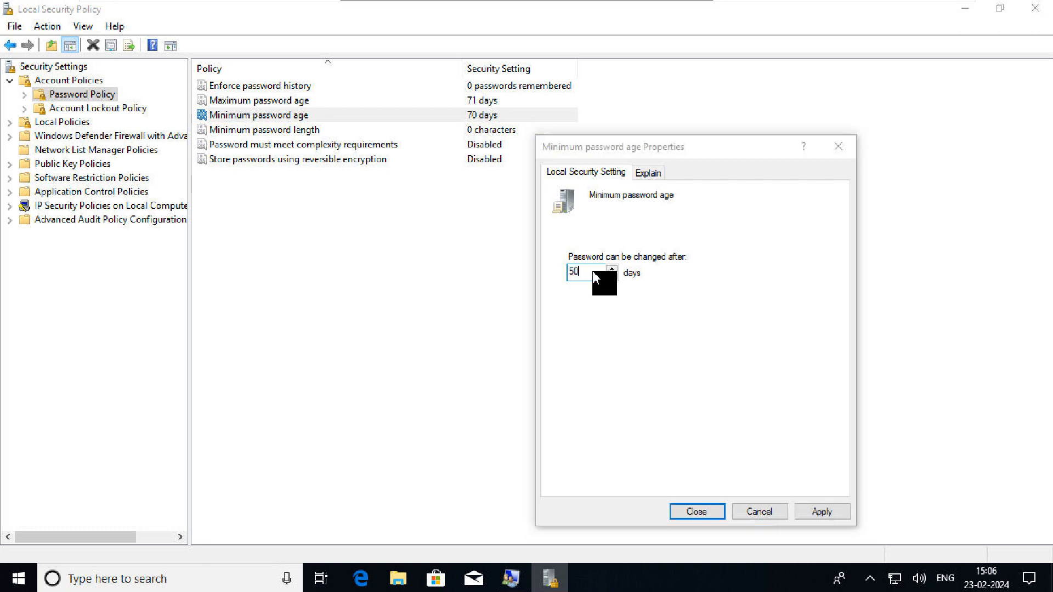
key(Return)
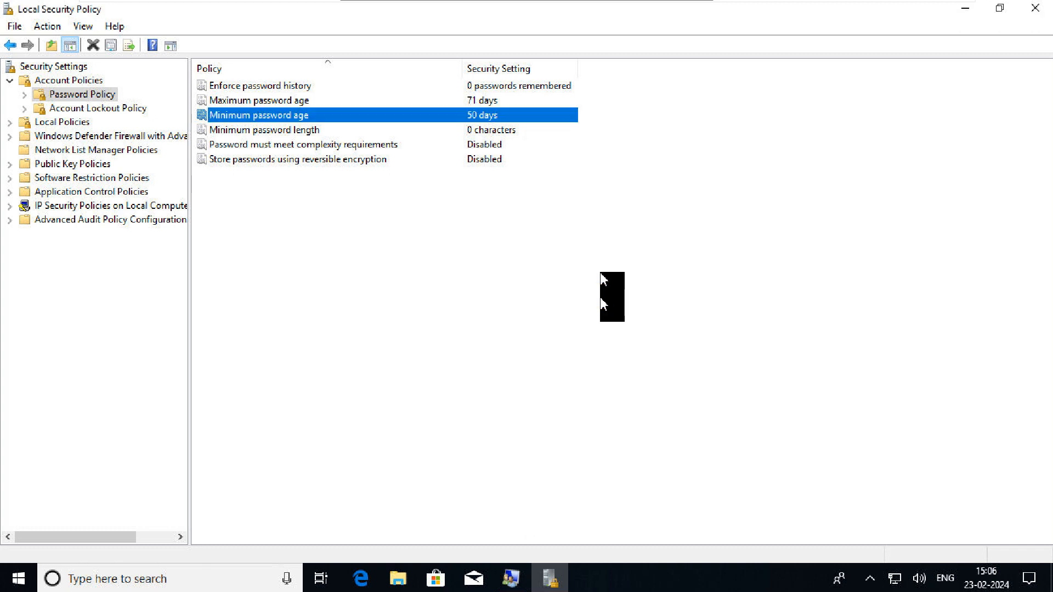
double_click(400, 115)
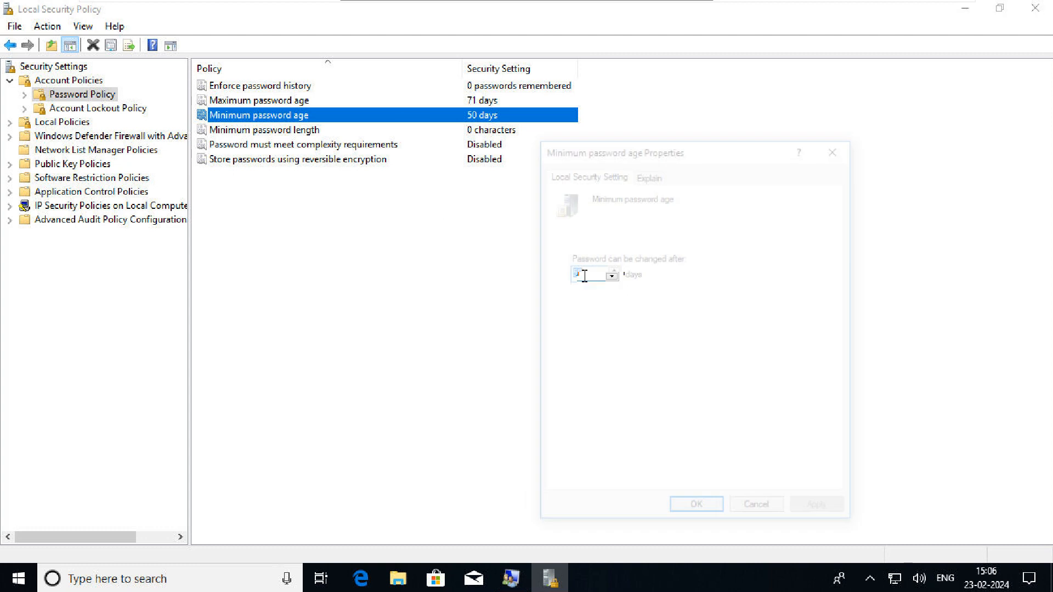
key(BackSpace)
text(75)
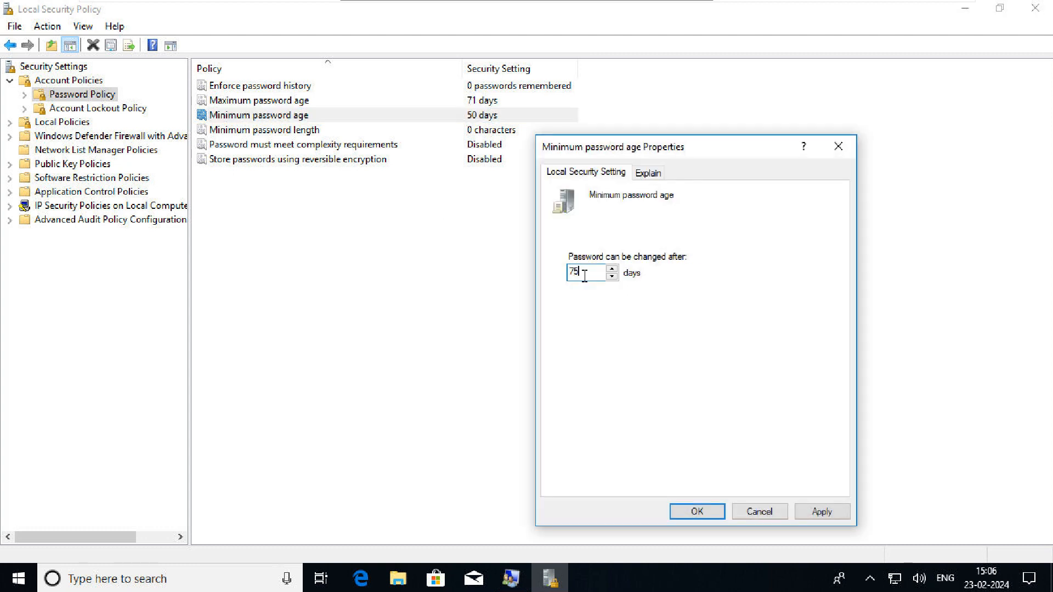
key(Return)
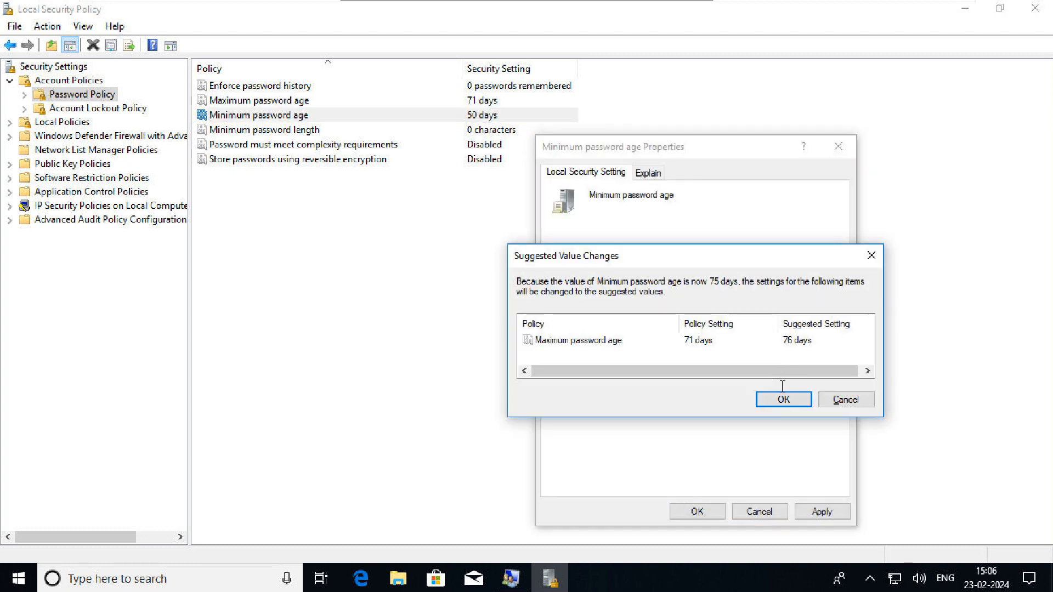
key(Return)
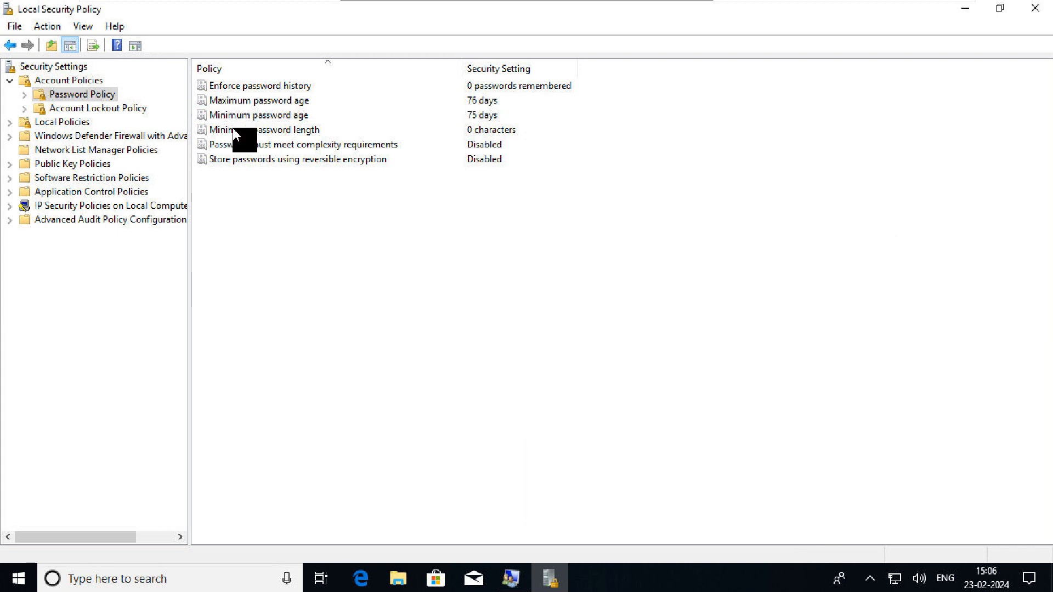
Change Minimum password length from 0 to 10 characters and apply it
double_click(354, 134)
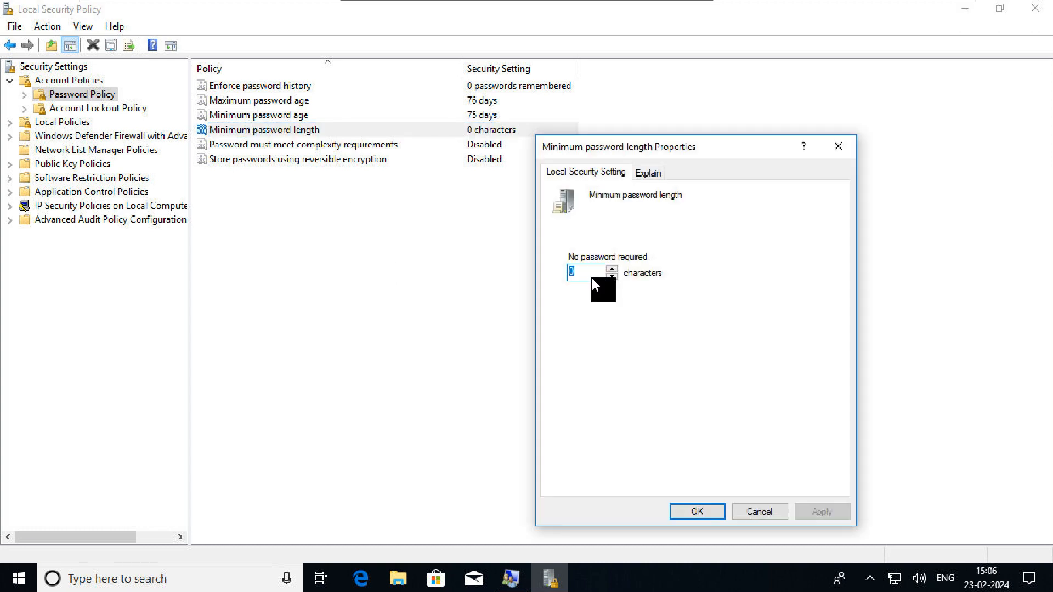
key(BackSpace)
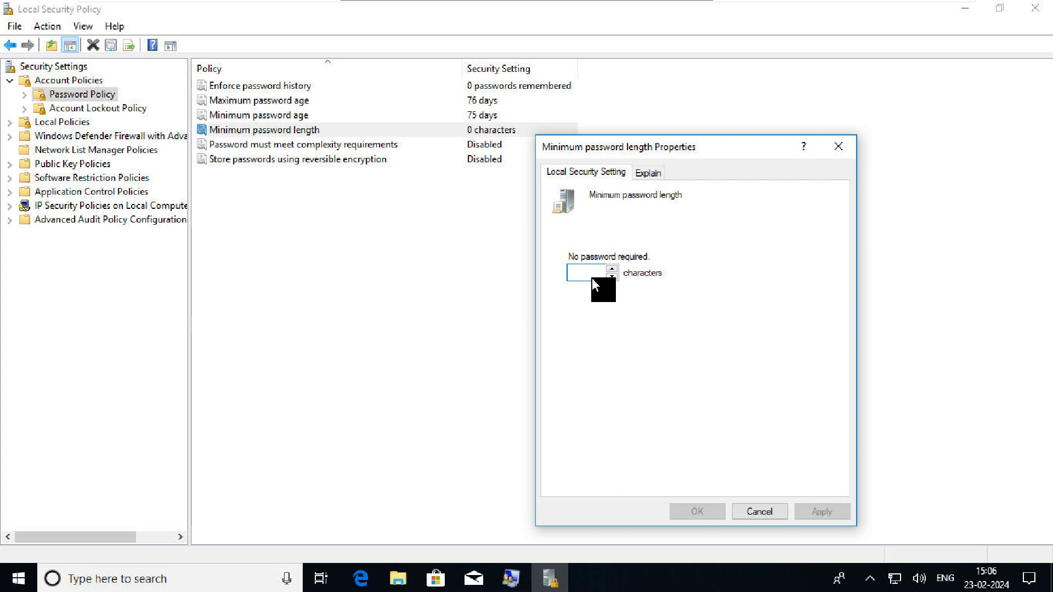
text(10)
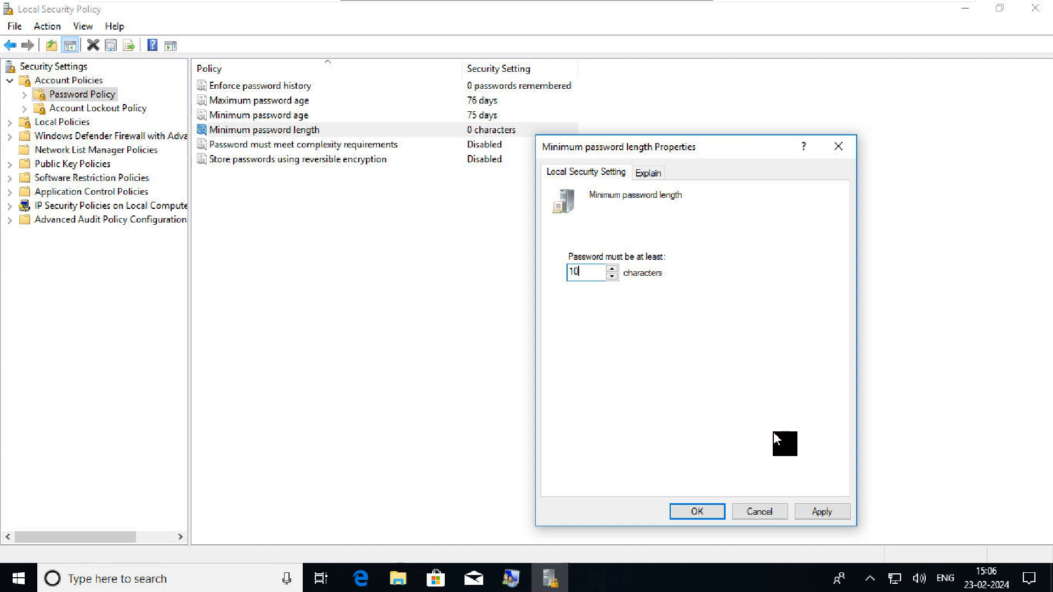
click(811, 509)
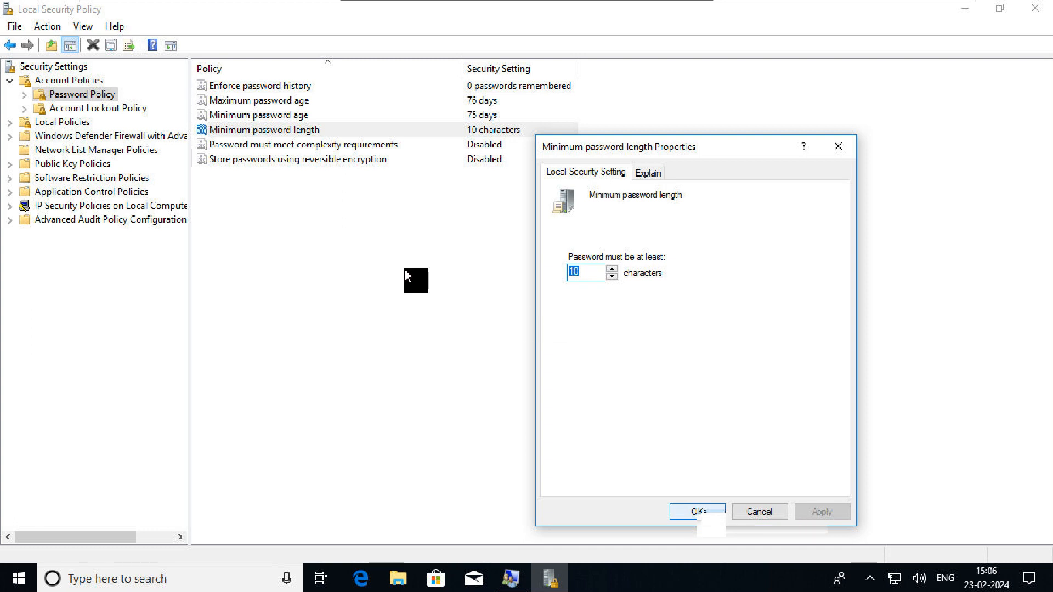
key(Return)
click(448, 147)
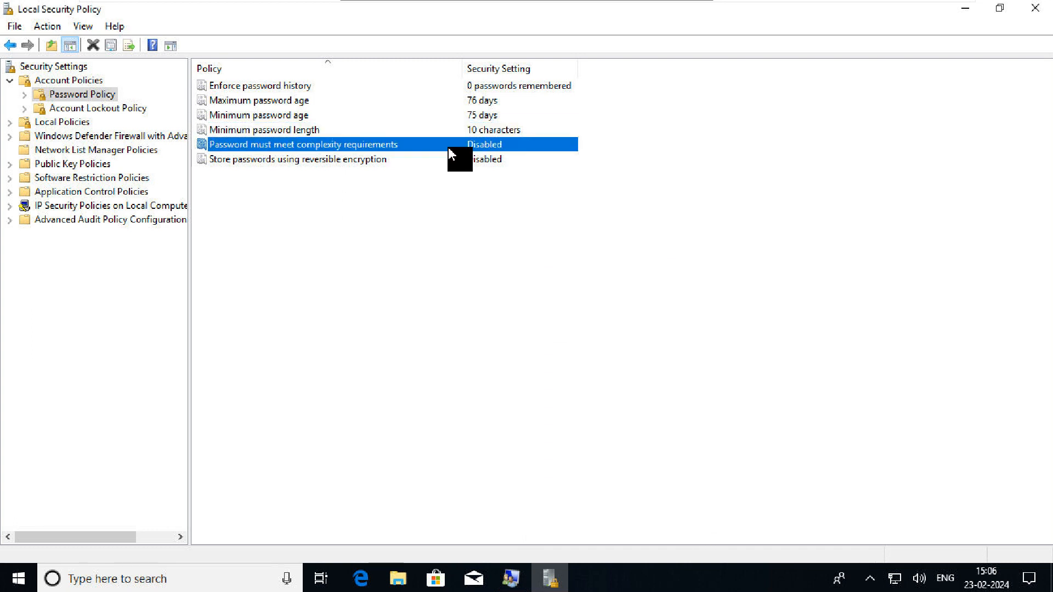
Set Password must meet complexity requirements to Enabled after reviewing its Explain tab, and apply
double_click(449, 147)
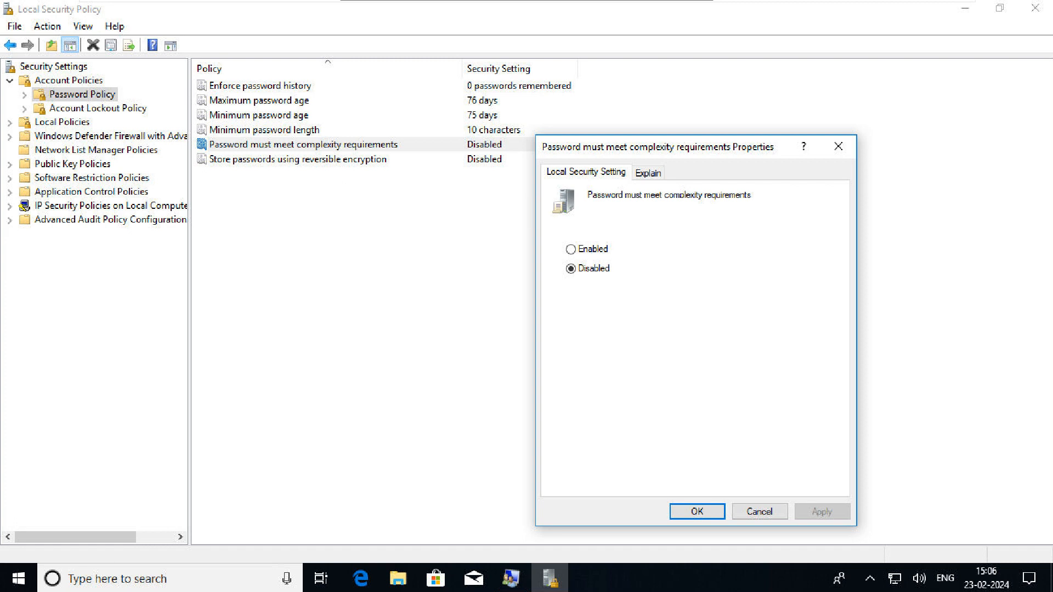
click(647, 173)
drag(754, 361, 572, 329)
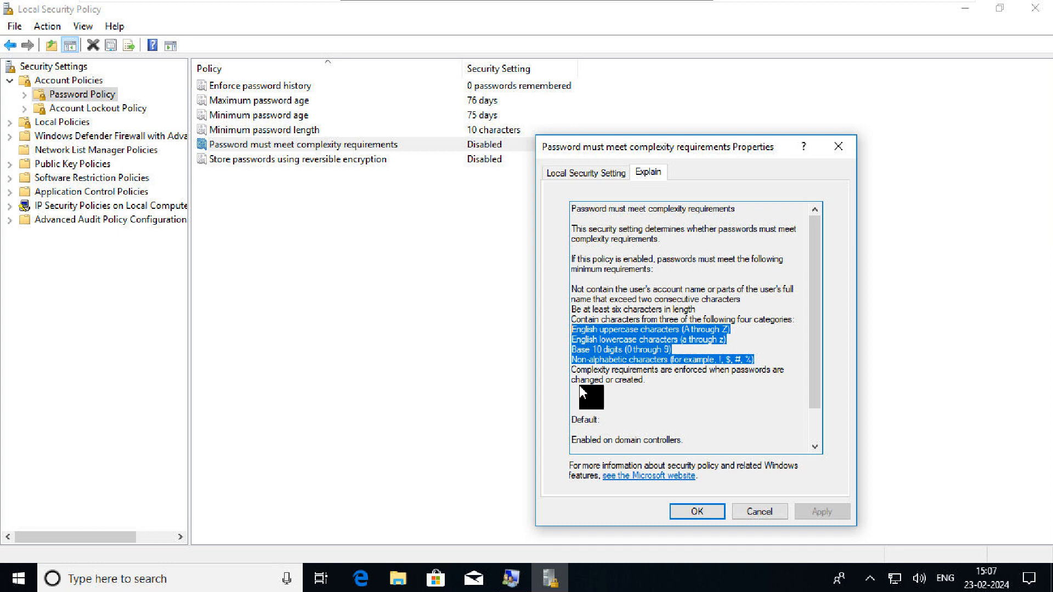
click(581, 173)
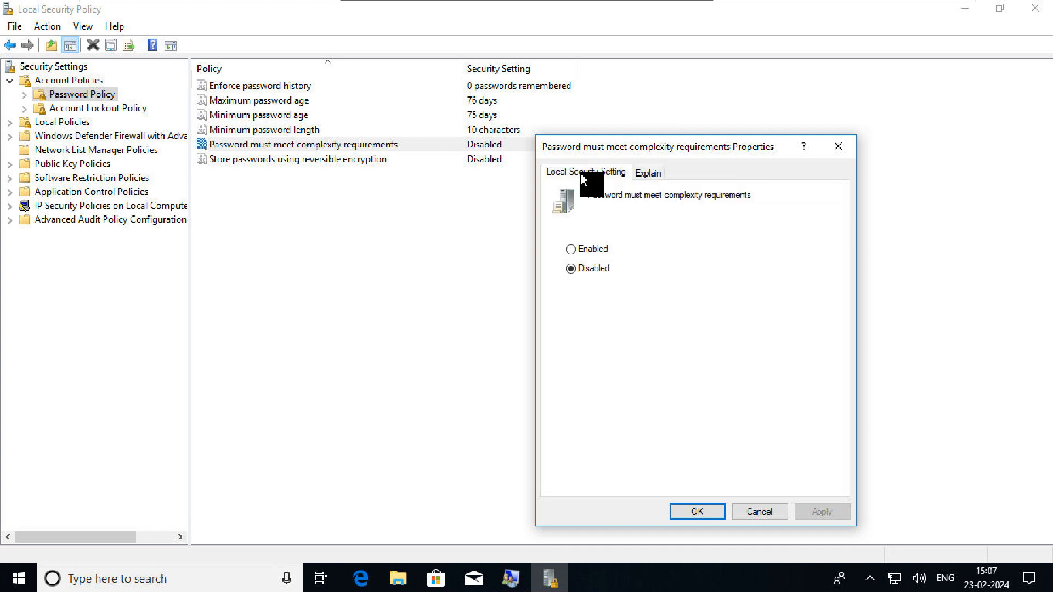
click(590, 249)
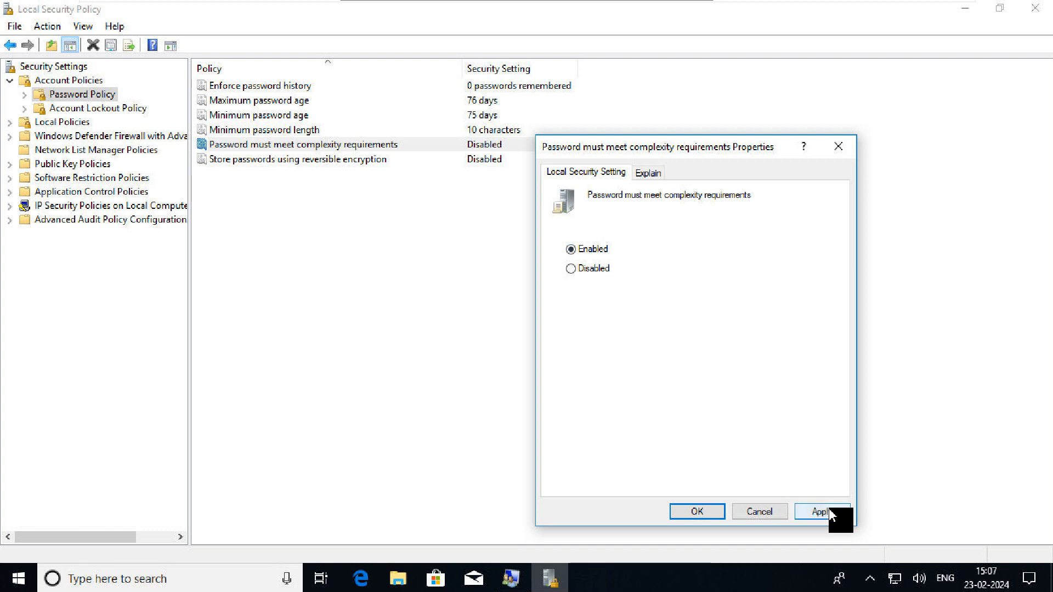
click(821, 512)
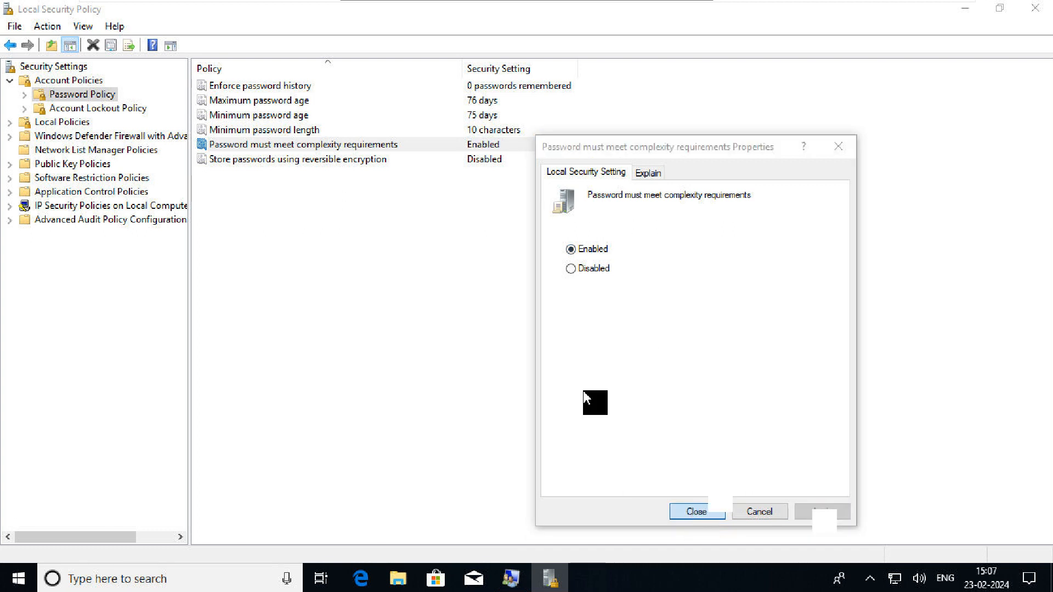
Set Store passwords using reversible encryption to Enabled, apply and close, then return to the users list
double_click(410, 160)
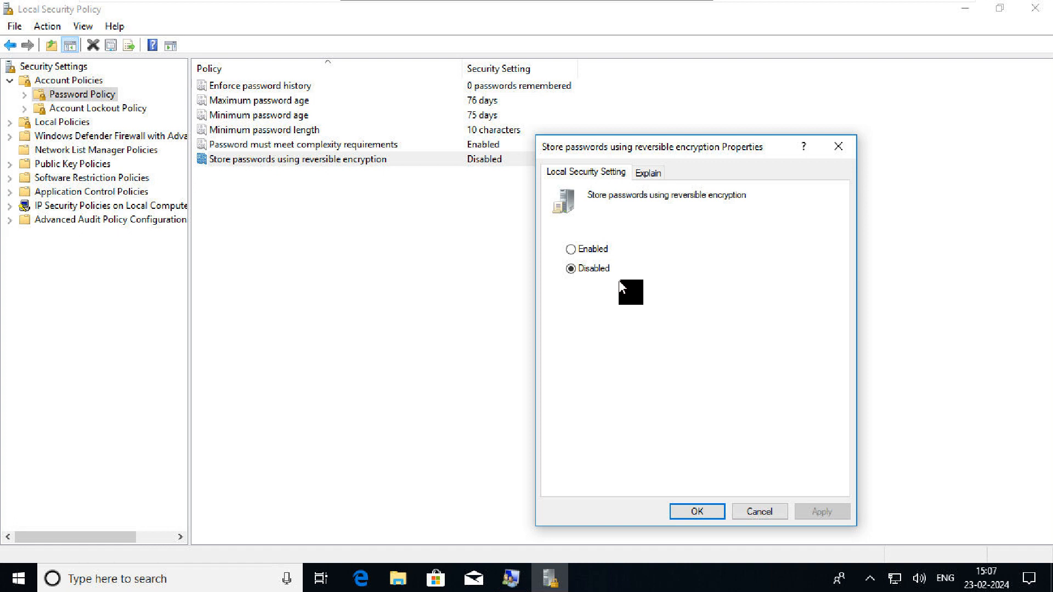
click(579, 248)
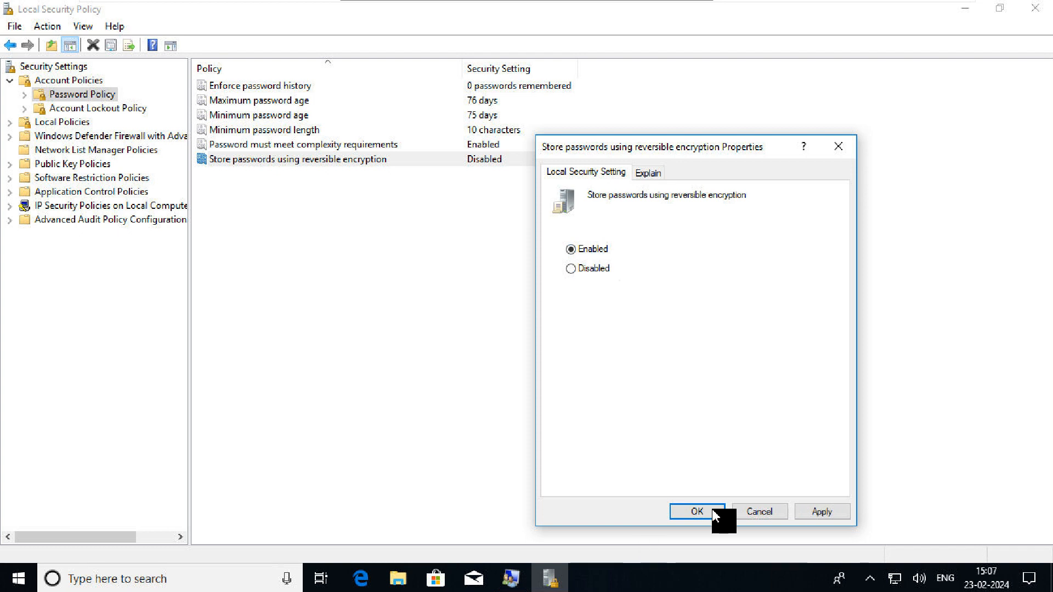
click(839, 509)
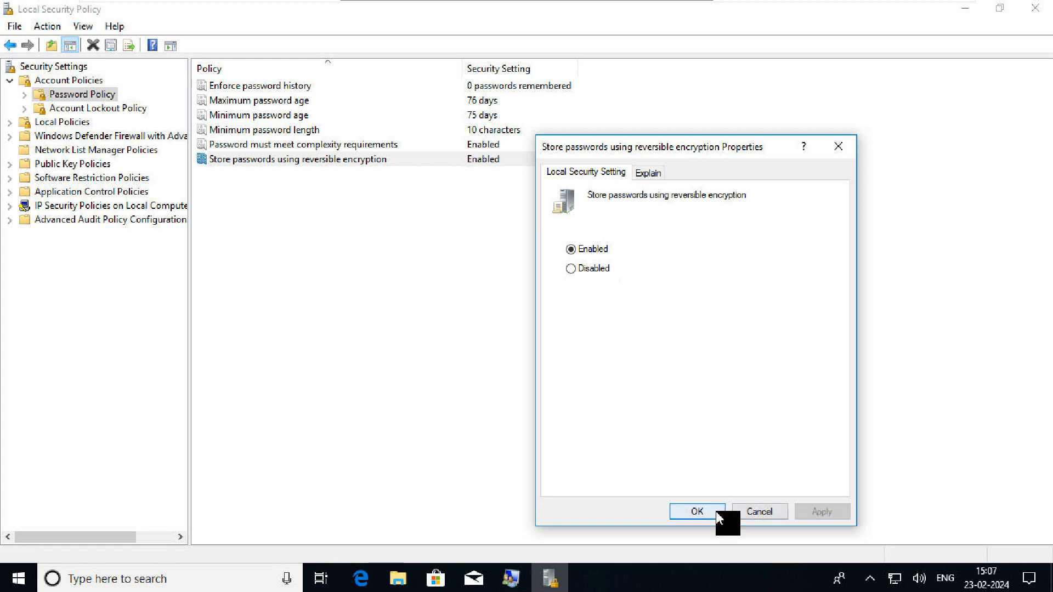
click(716, 511)
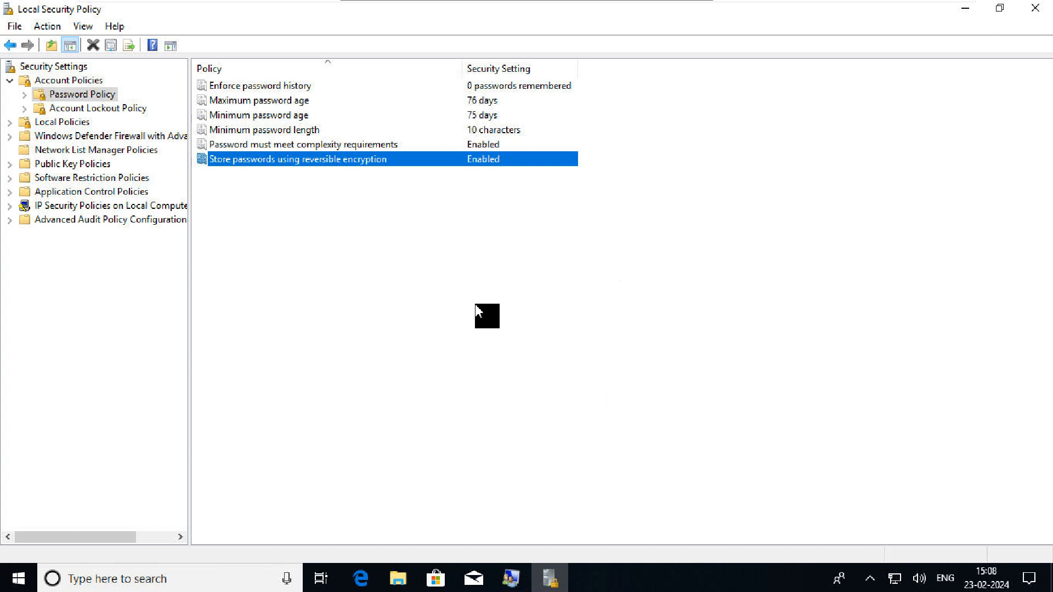
click(510, 583)
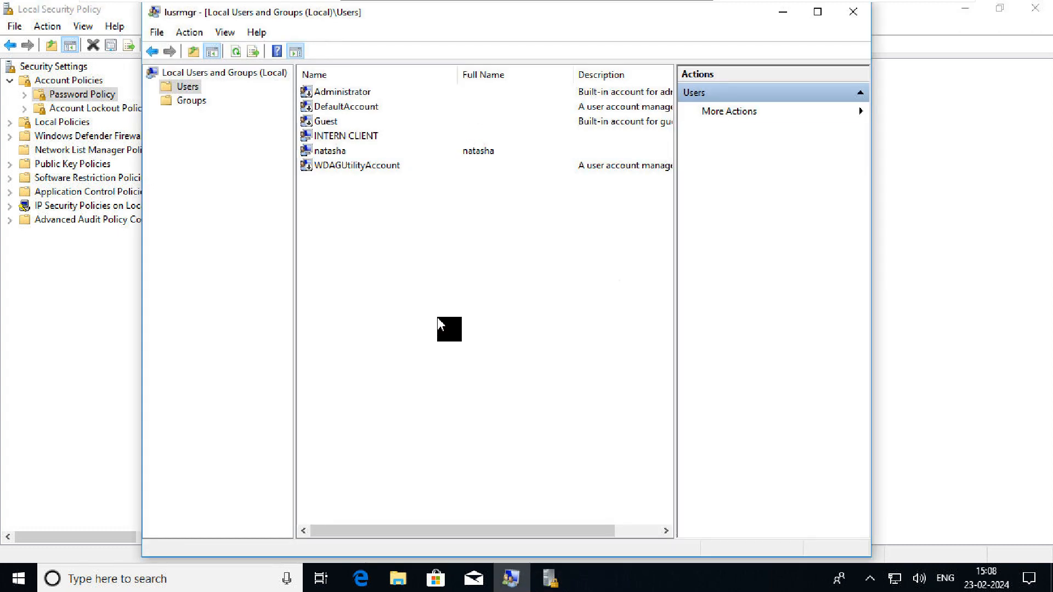
Start a new local user account and enter its user name in lowercase
right_click(437, 317)
click(463, 328)
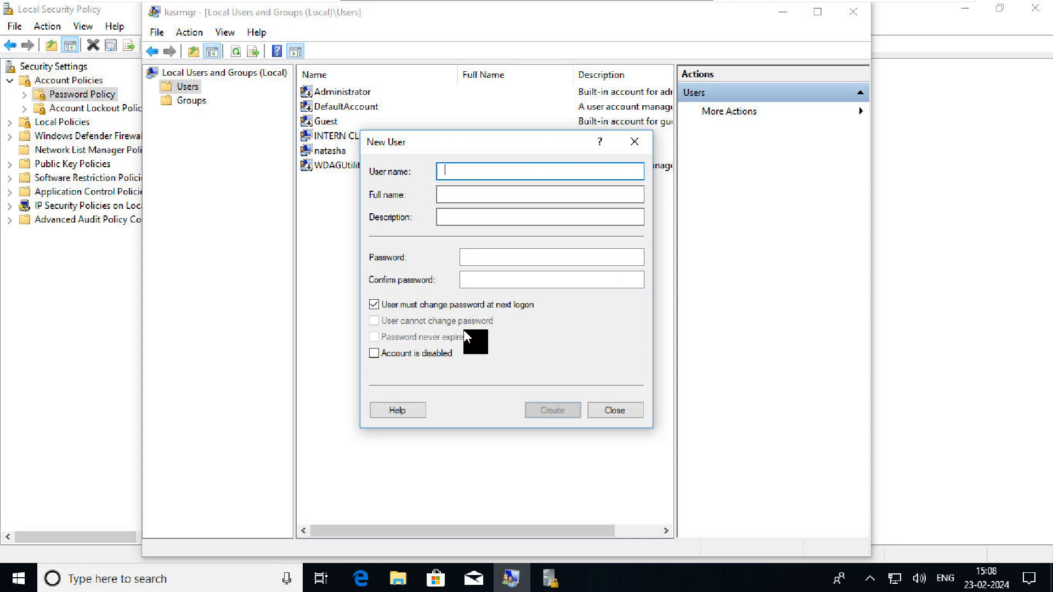
text(MARIA)
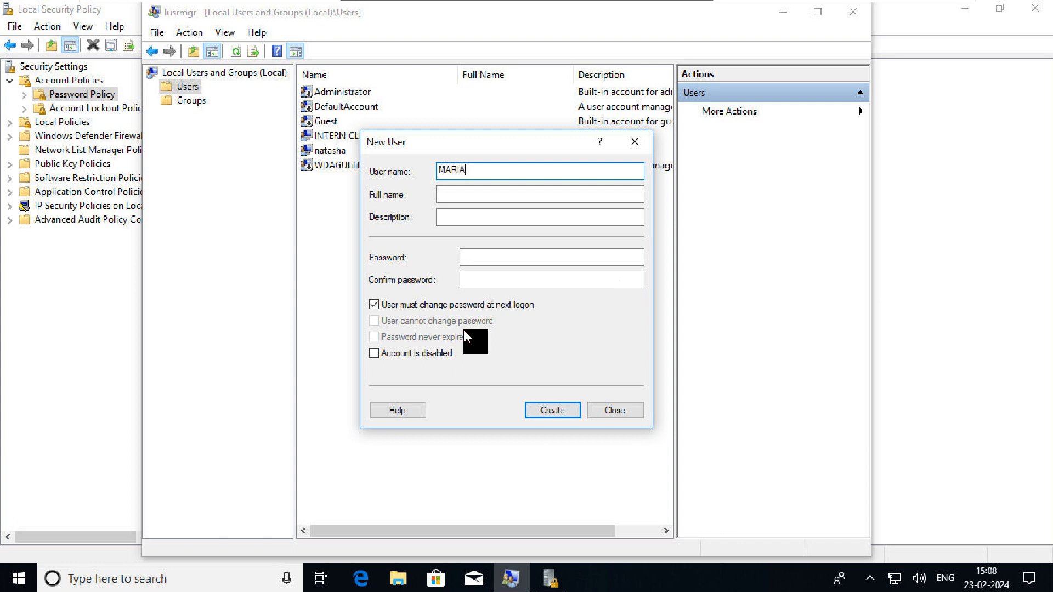
key(BackSpace)
key(BackSpace)
key(BackSpace)
key(BackSpace)
key(BackSpace)
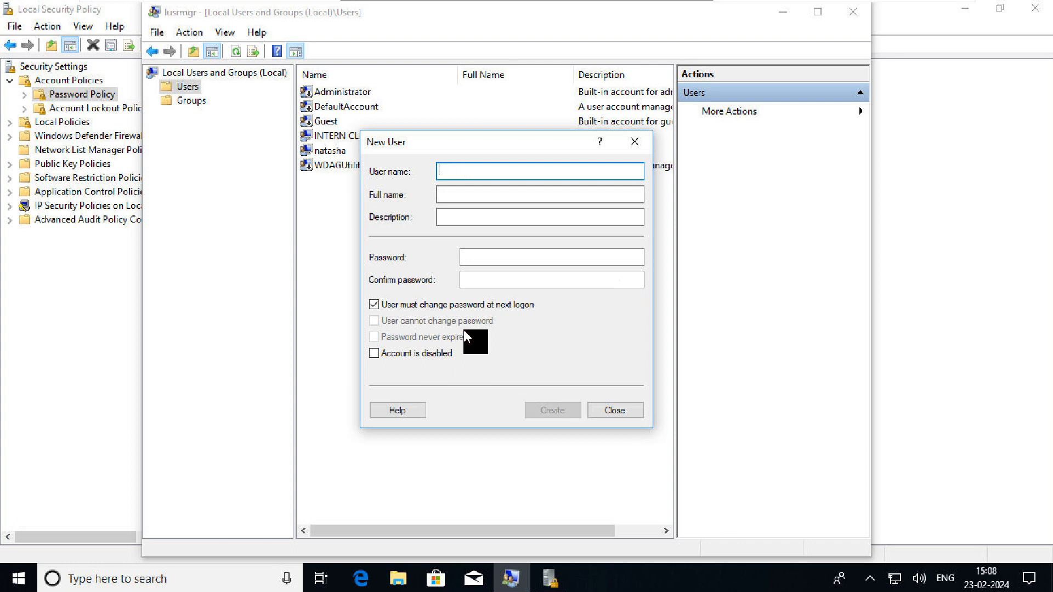
text(maria)
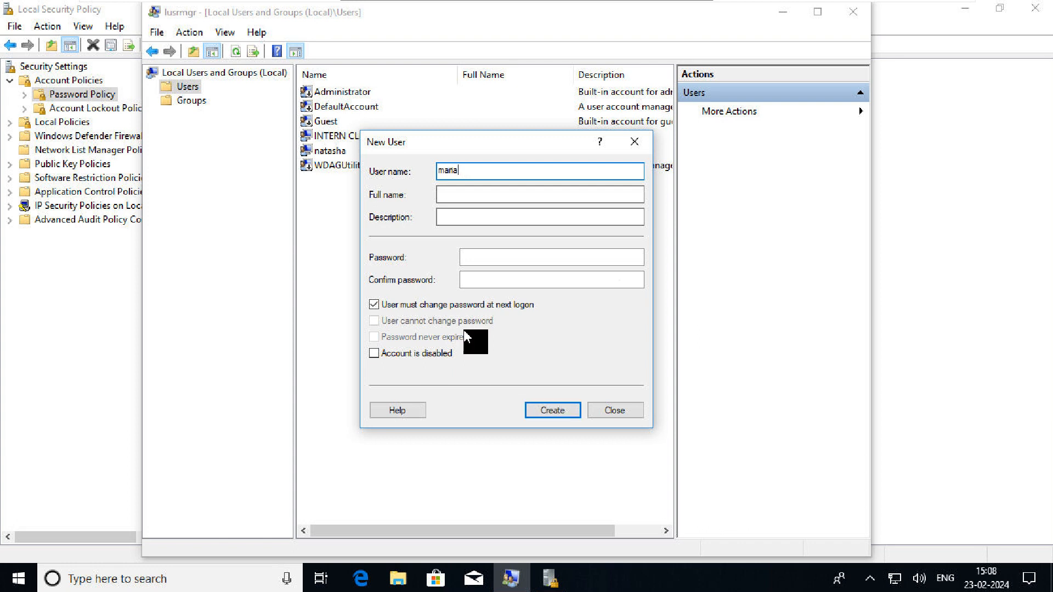
Give the user a 4-character password, set cannot-change and never-expire options, and try creating it
key(Tab)
key(Tab)
key(Tab)
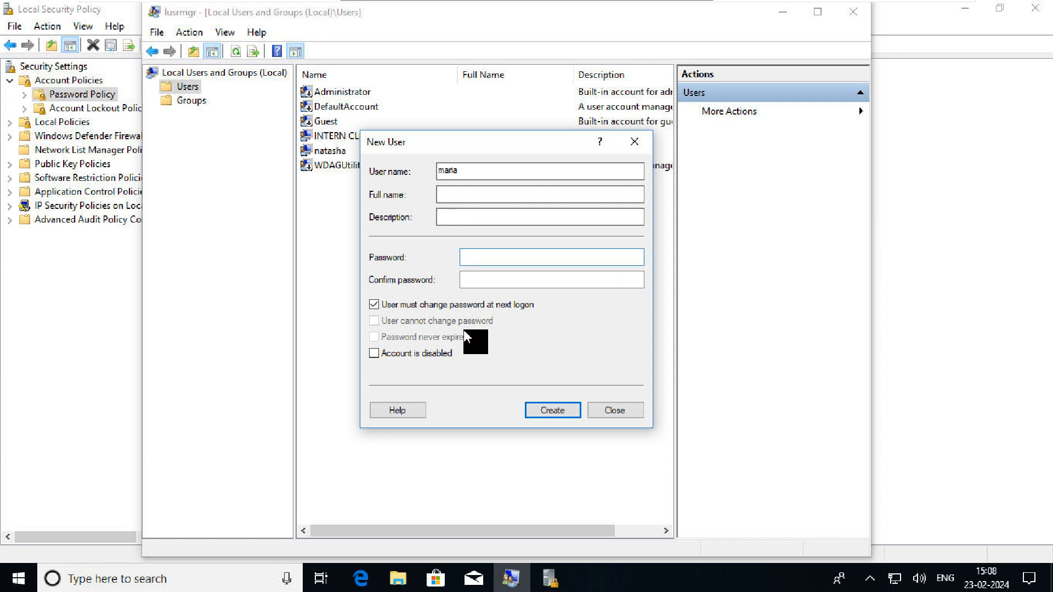
text(1234)
key(Tab)
text(1234)
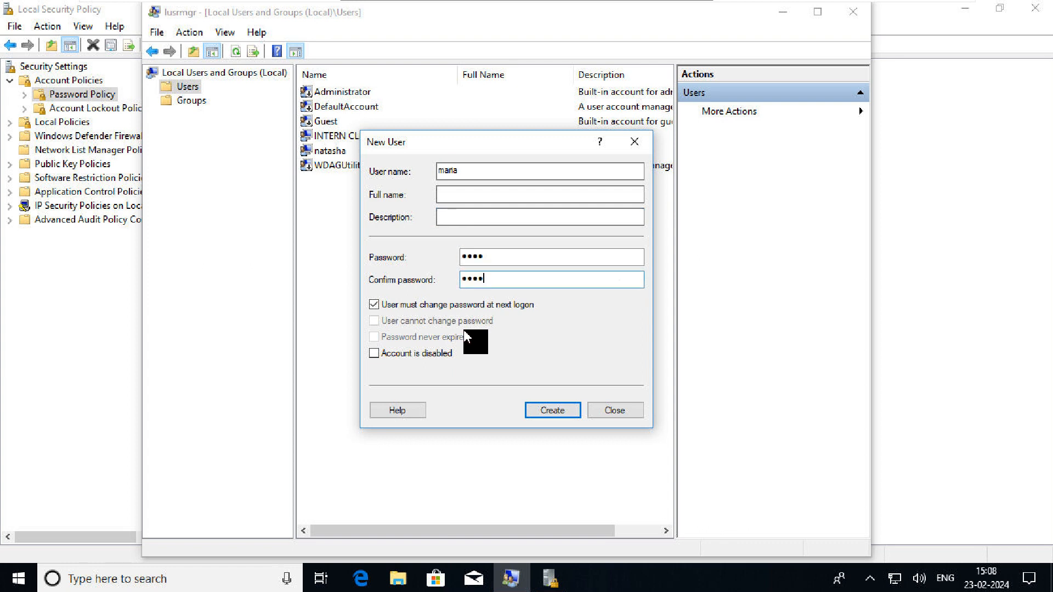
key(Tab)
key(space)
key(Tab)
key(space)
key(Tab)
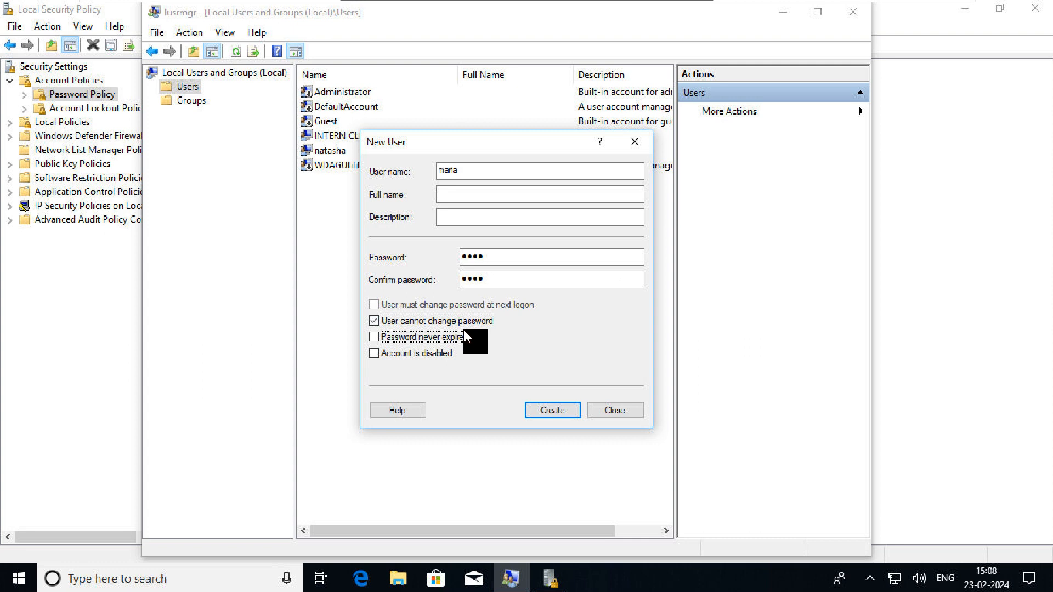
key(space)
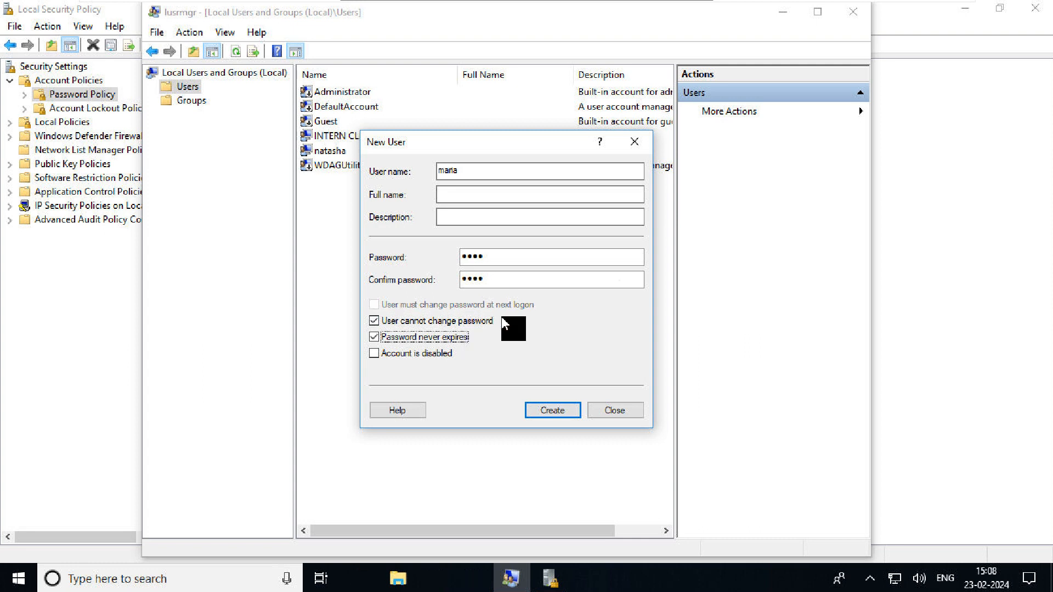
click(555, 408)
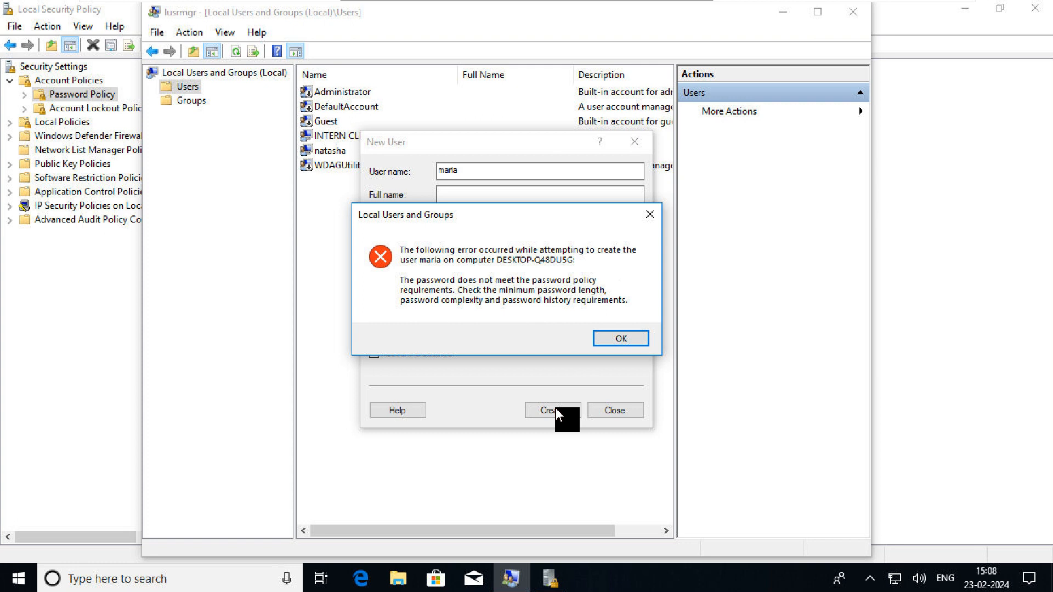
Dismiss the policy error, enter an 11-character password twice, create the user and close the form
click(620, 339)
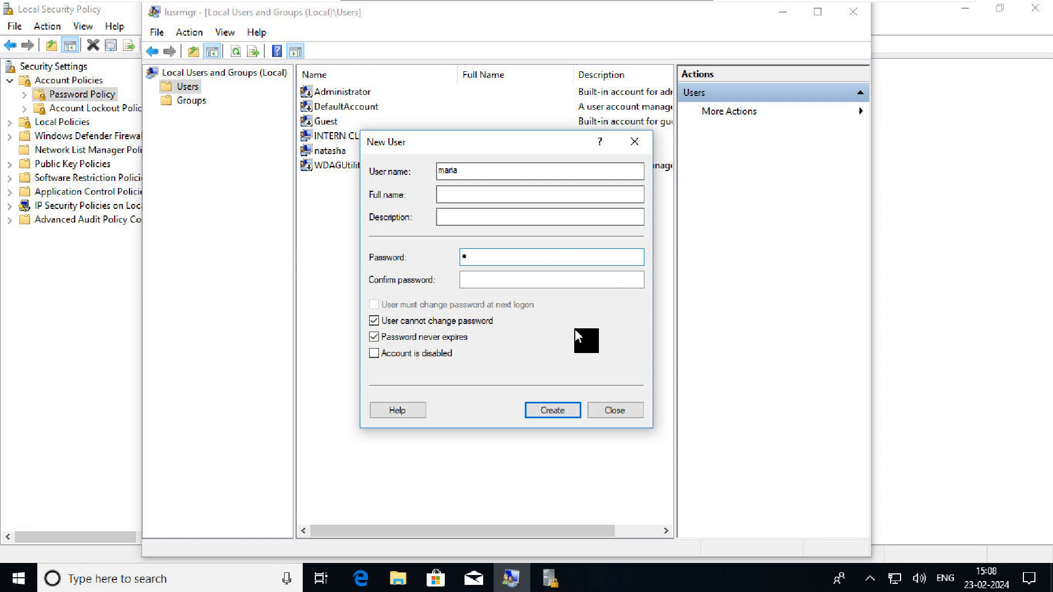
text(•••••••••••)
key(Tab)
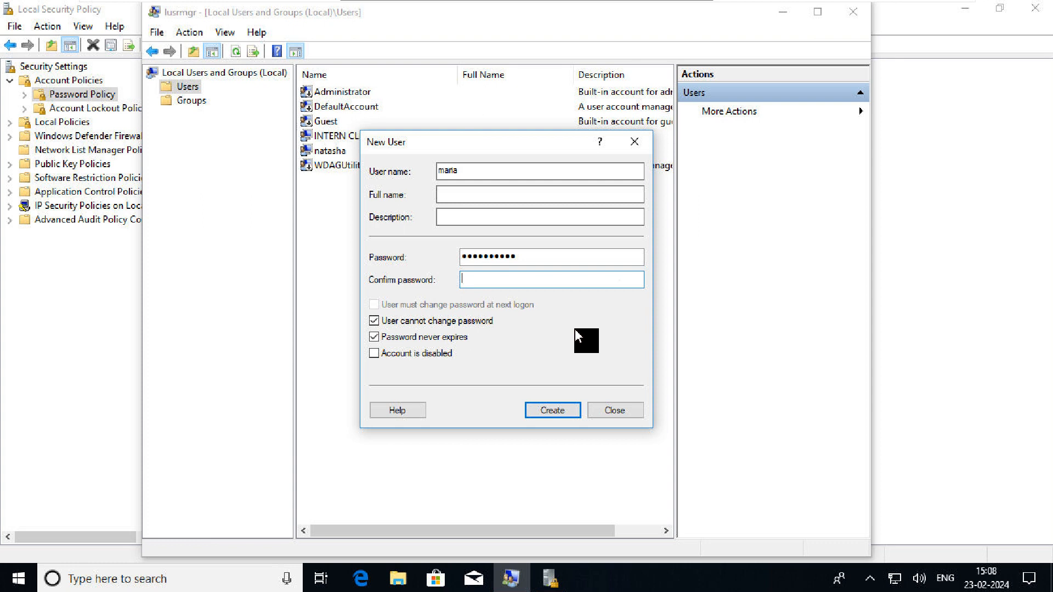
text(•••••••••••)
click(545, 410)
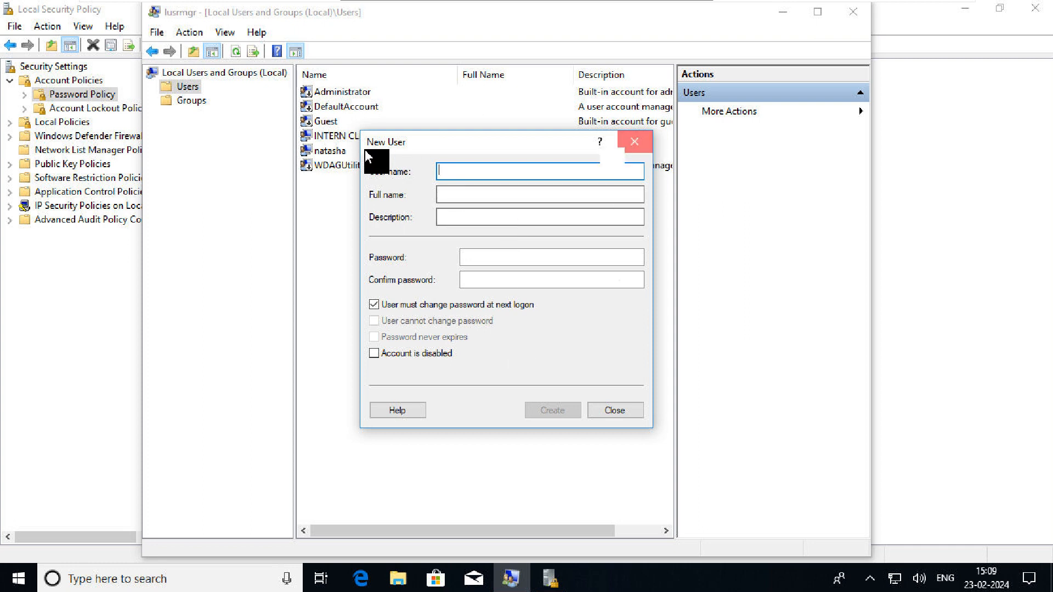
key(Escape)
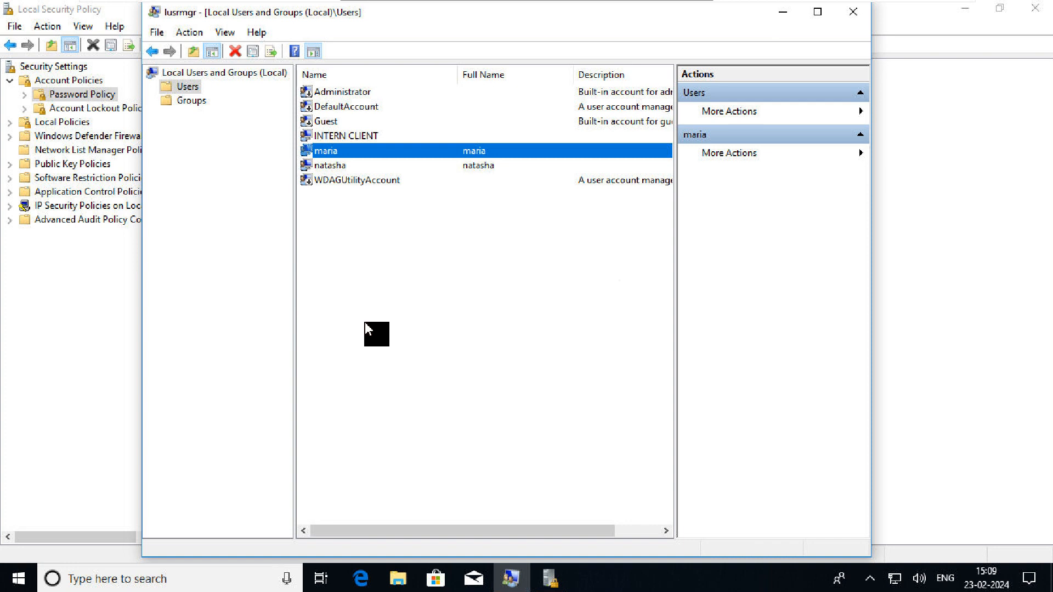
Fill in a second new user with a password and cannot-change, never-expire options, then attempt creation
right_click(365, 323)
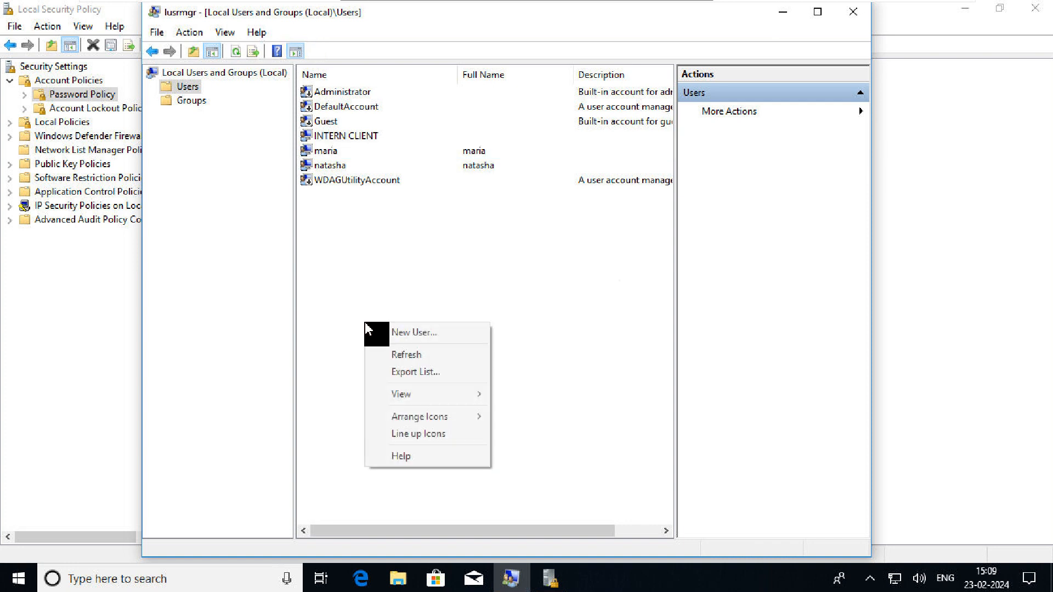
click(396, 333)
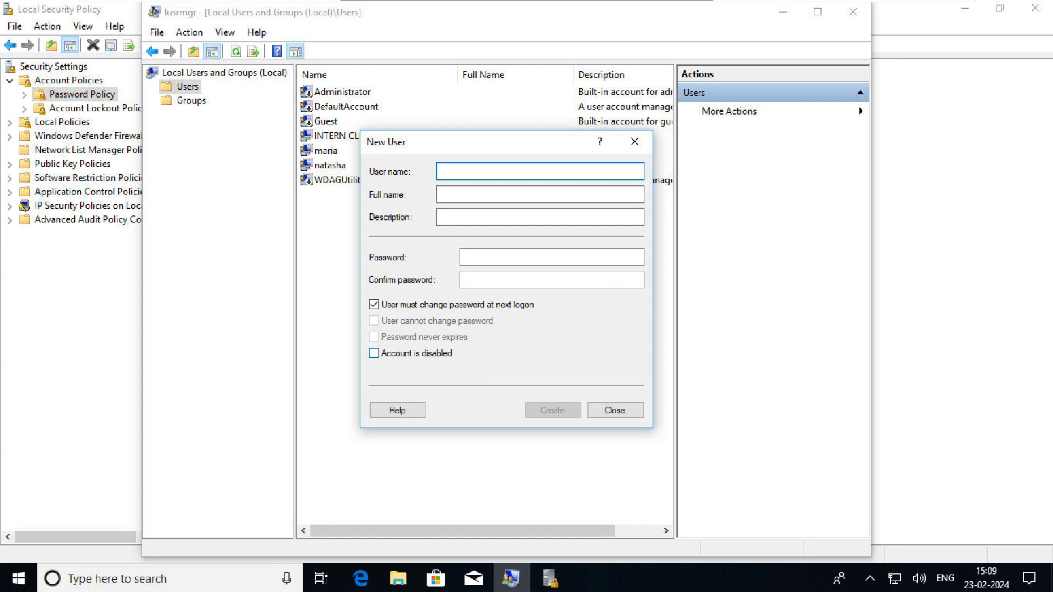
text(alex)
key(Tab)
key(Tab)
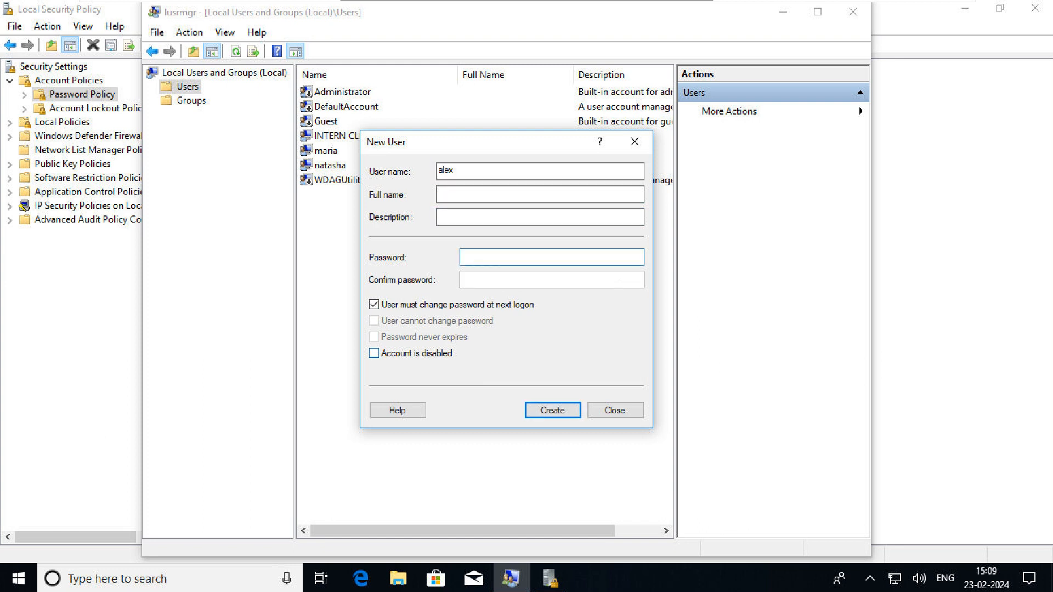
text(**********)
key(Tab)
text(**)
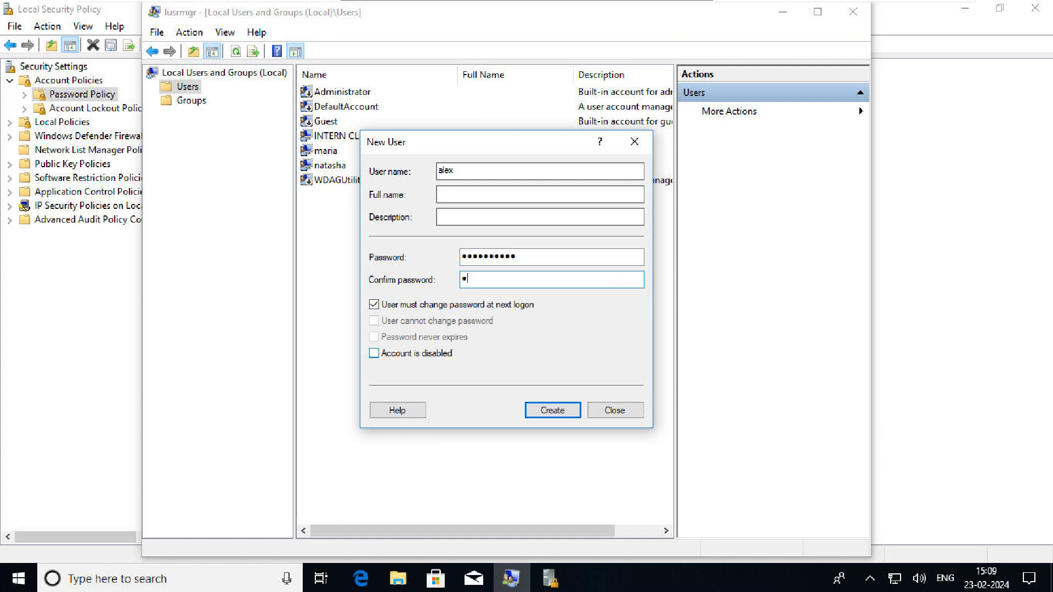
text(*********)
key(Tab)
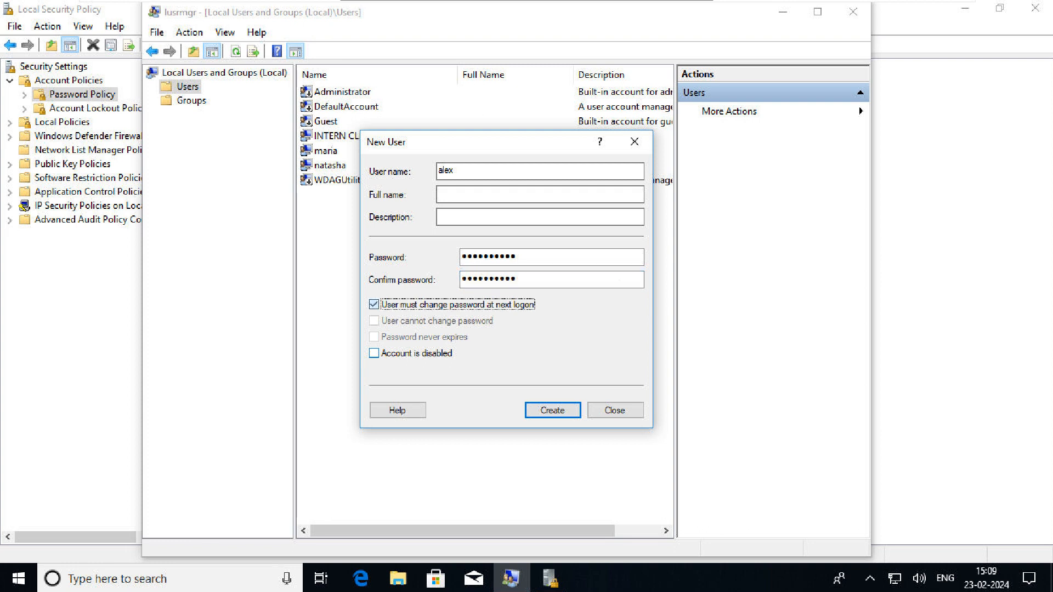
key(space)
key(Tab)
key(space)
key(Tab)
key(space)
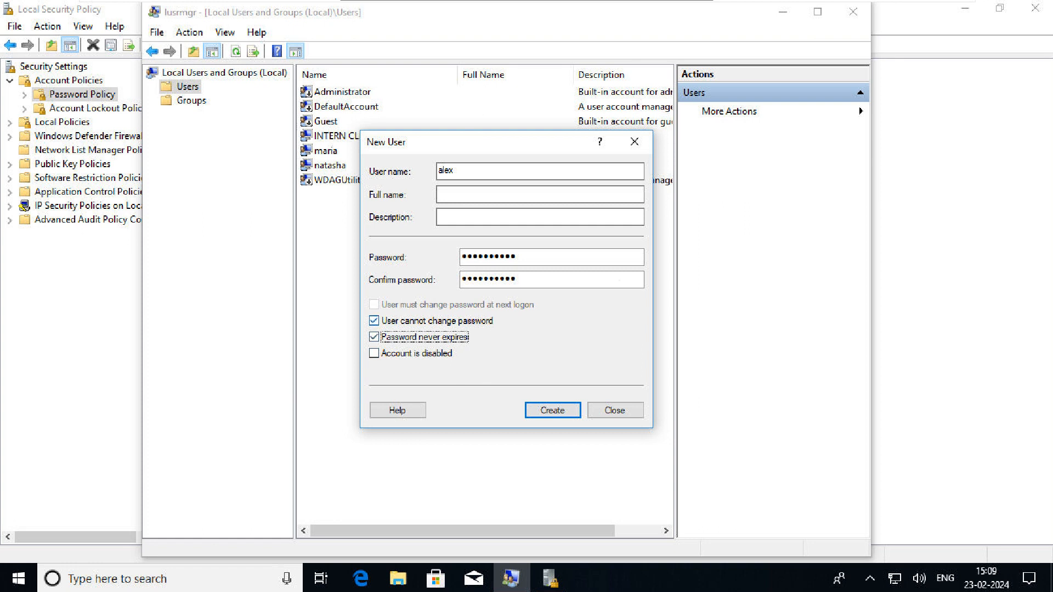
key(Return)
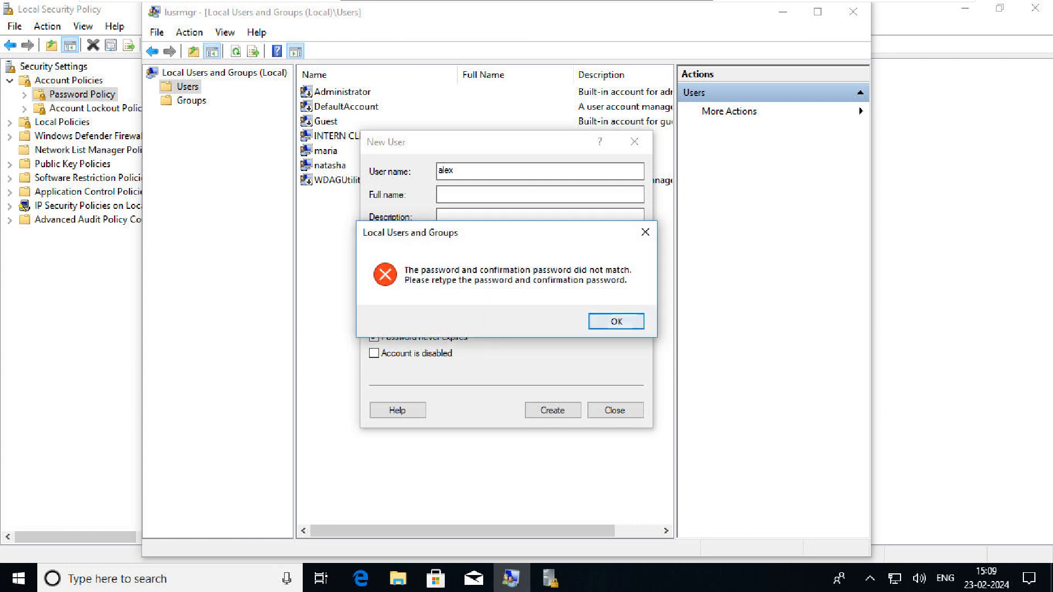
After the mismatch error, enter a matching 11-digit password twice, create the user, and close the form
key(Return)
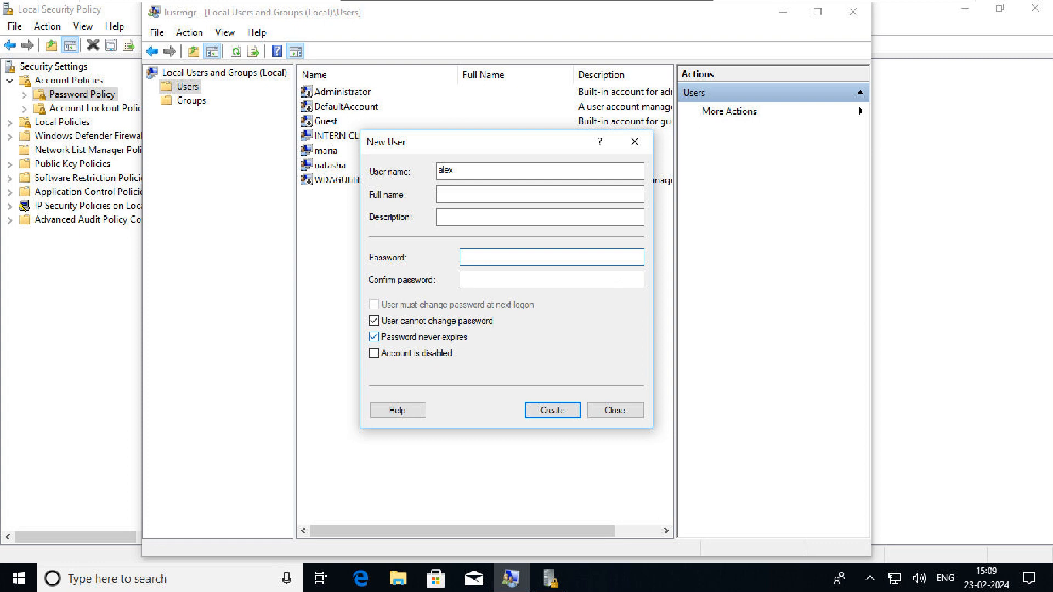
text(12345678900)
key(Tab)
text(1234)
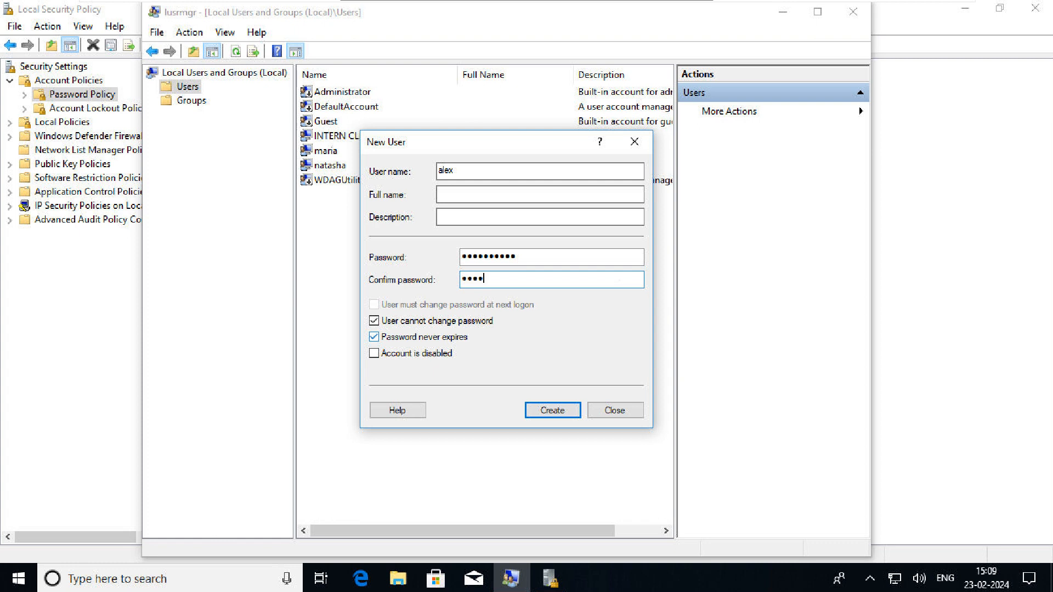
text(5678900)
key(Return)
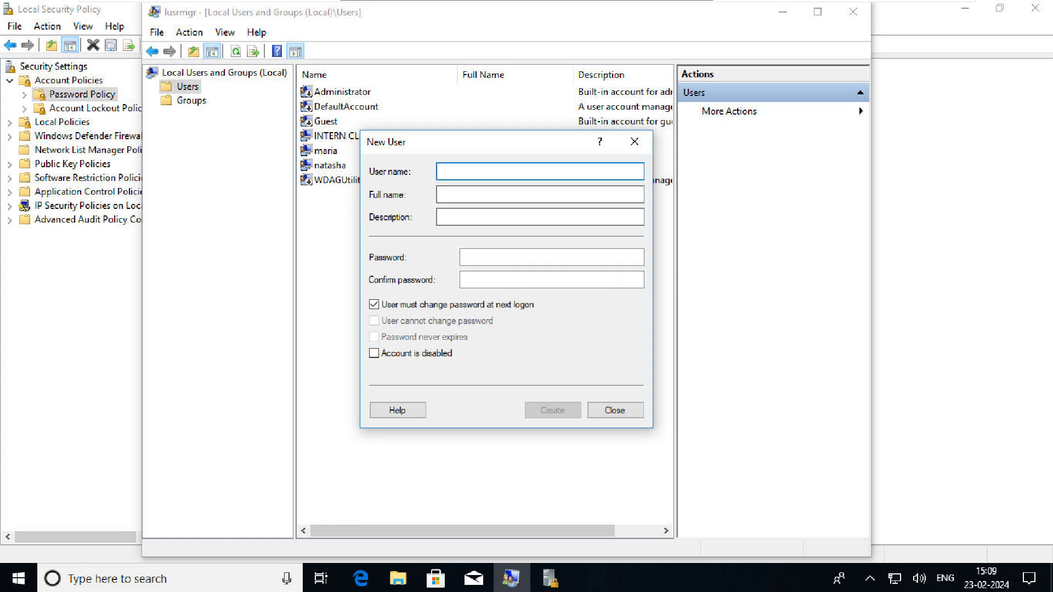
click(634, 142)
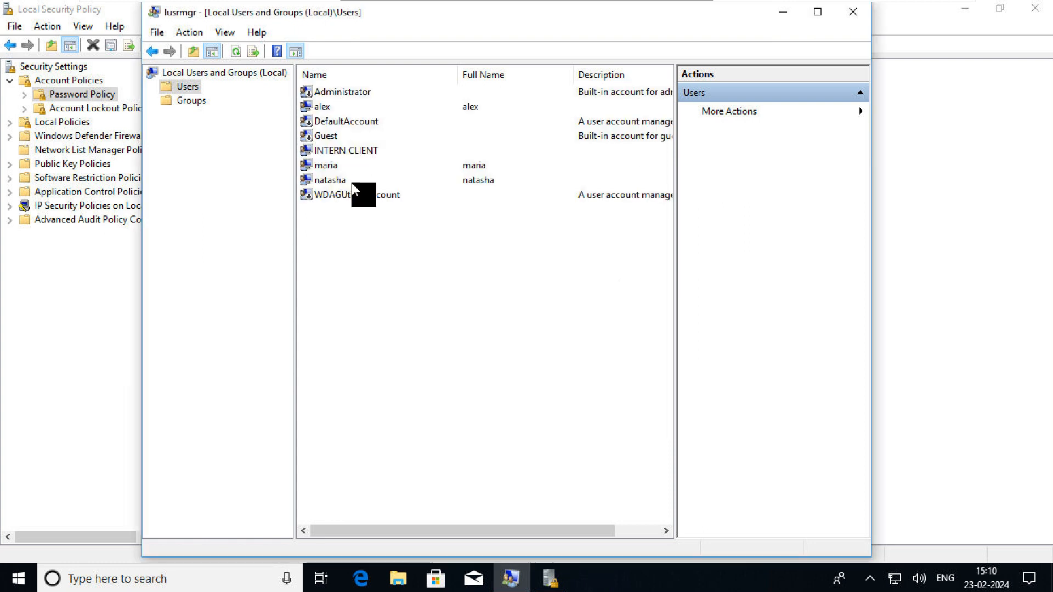
Return to Local Security Policy and display Account Lockout Policy, showing a threshold of 0 attempts
click(549, 578)
double_click(310, 86)
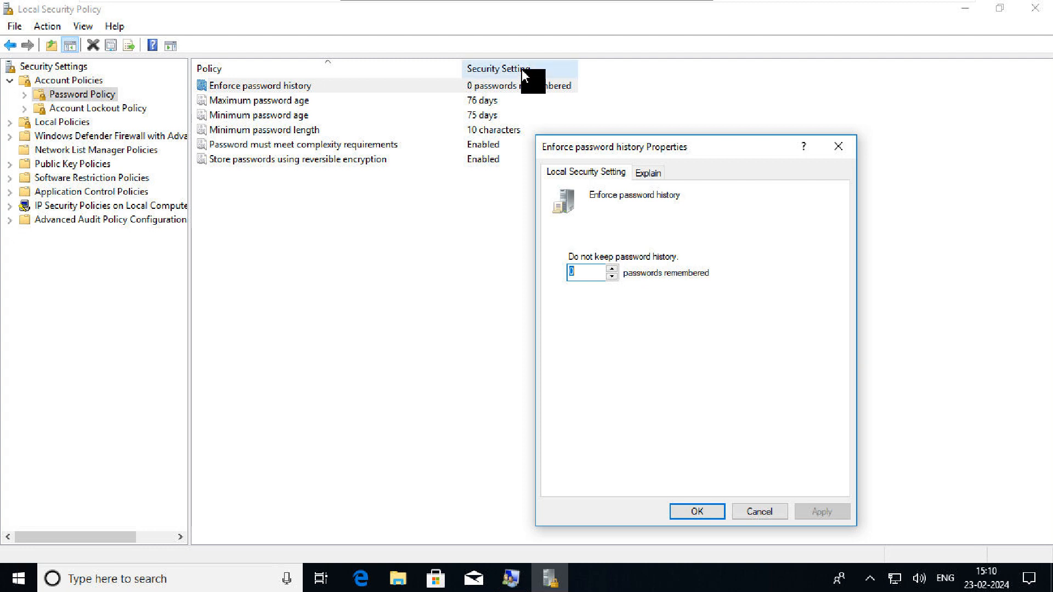
click(845, 147)
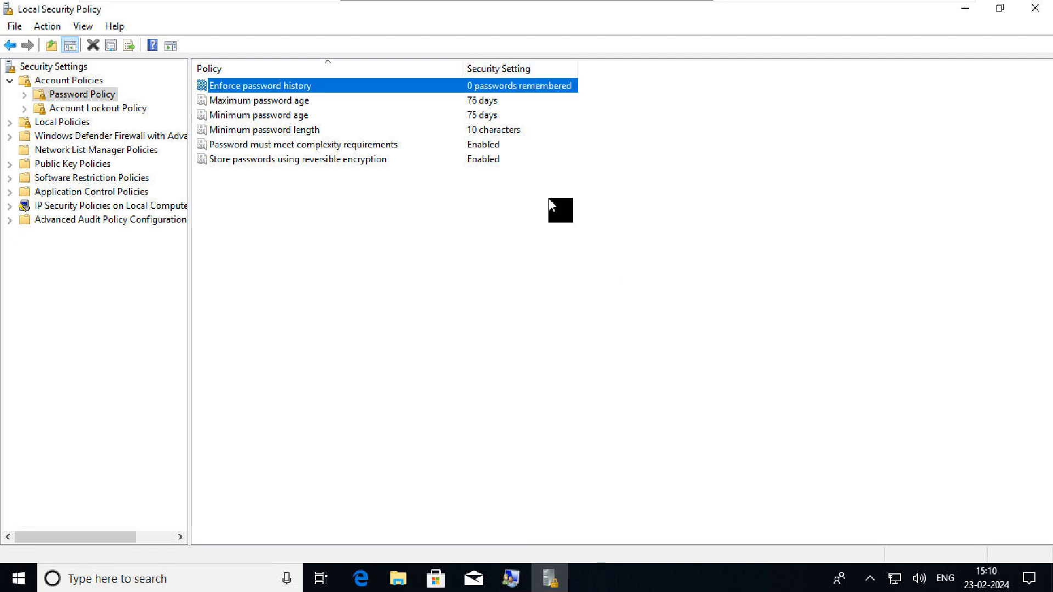
click(511, 579)
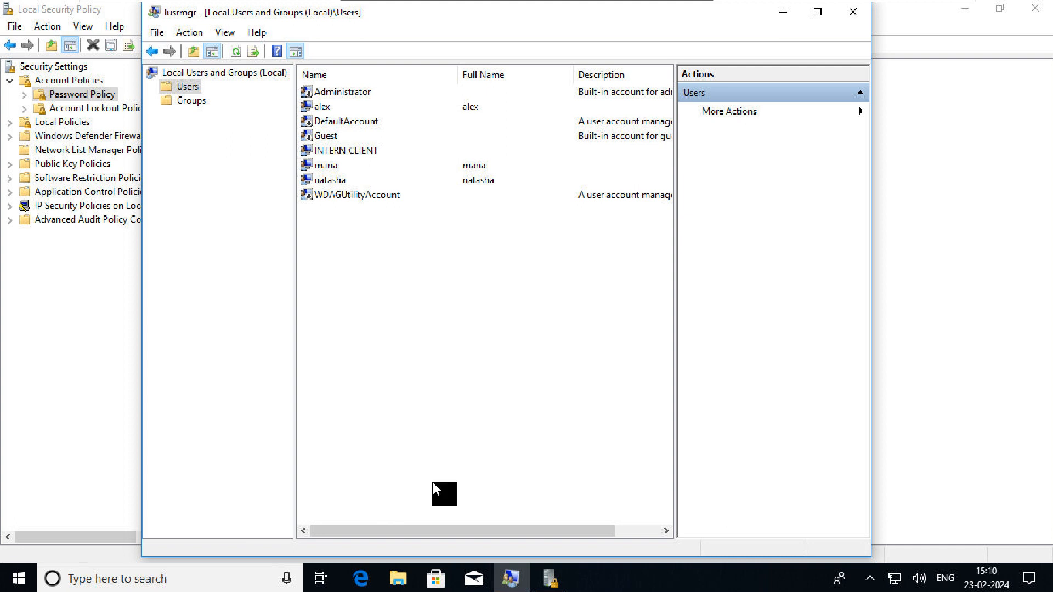
click(788, 16)
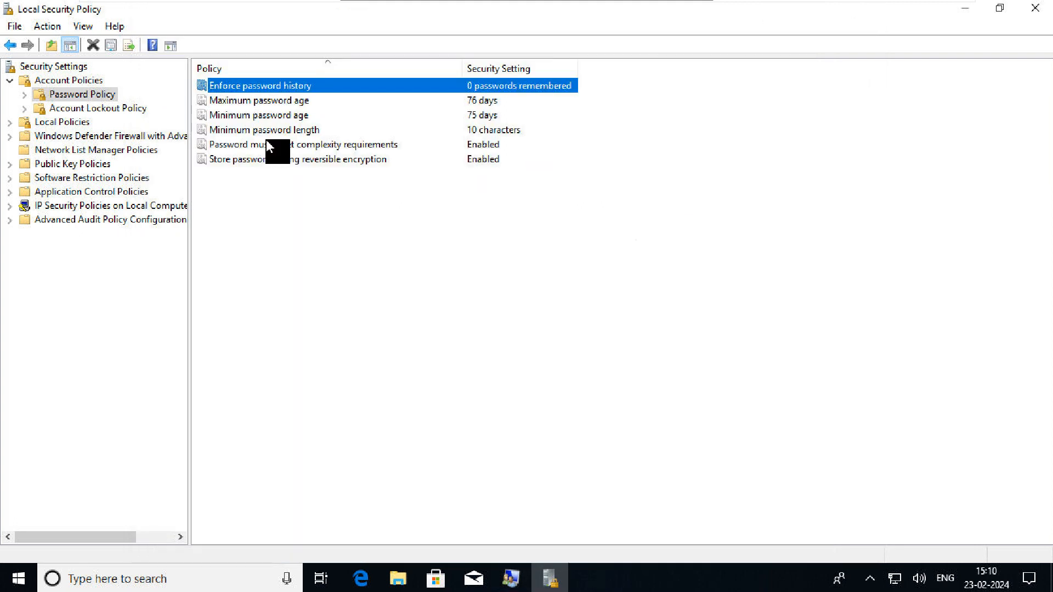
click(82, 108)
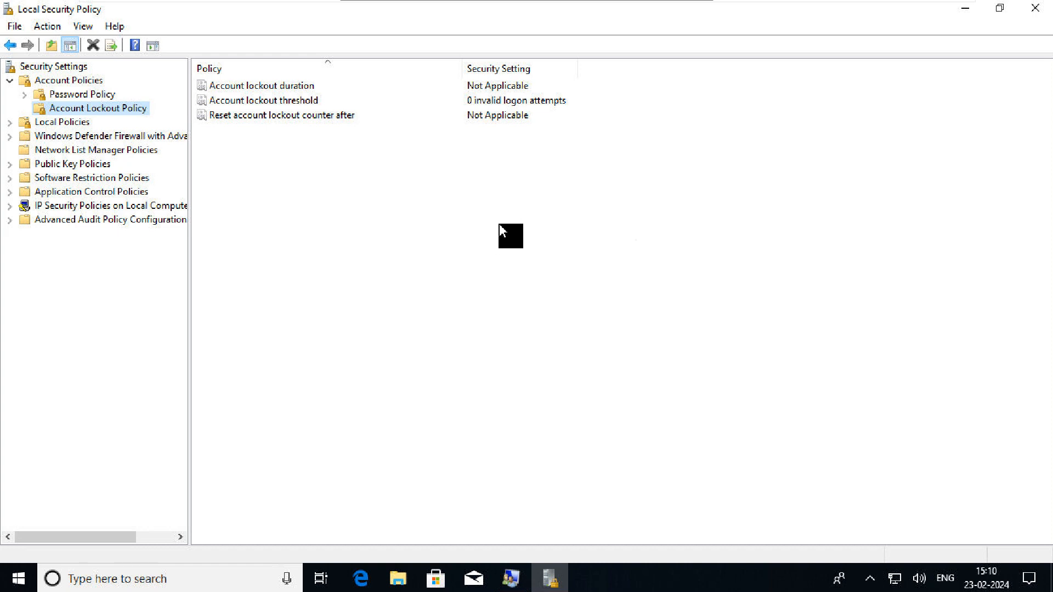
click(261, 103)
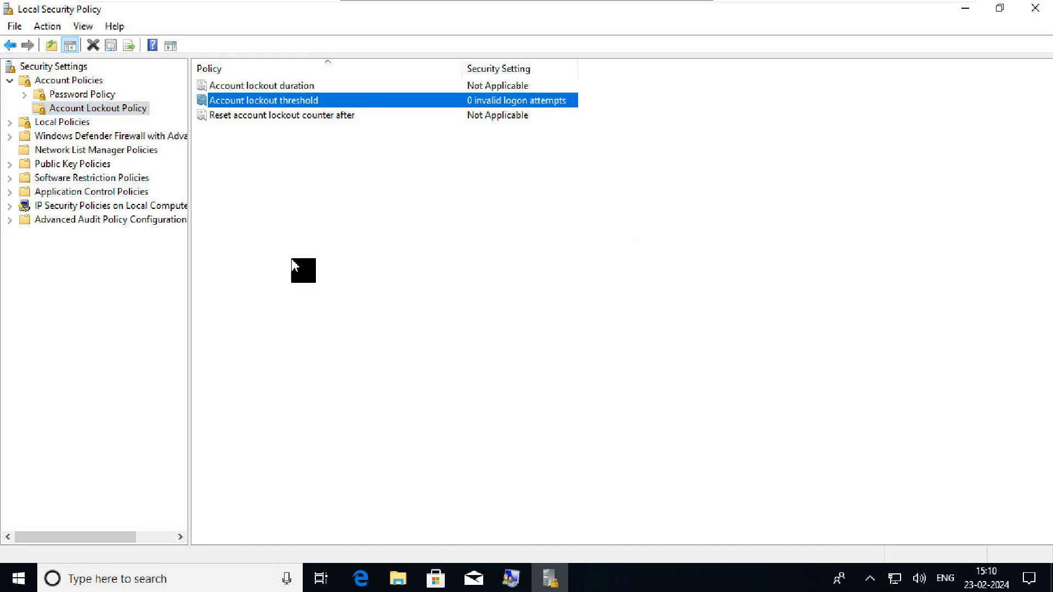
click(325, 85)
click(310, 114)
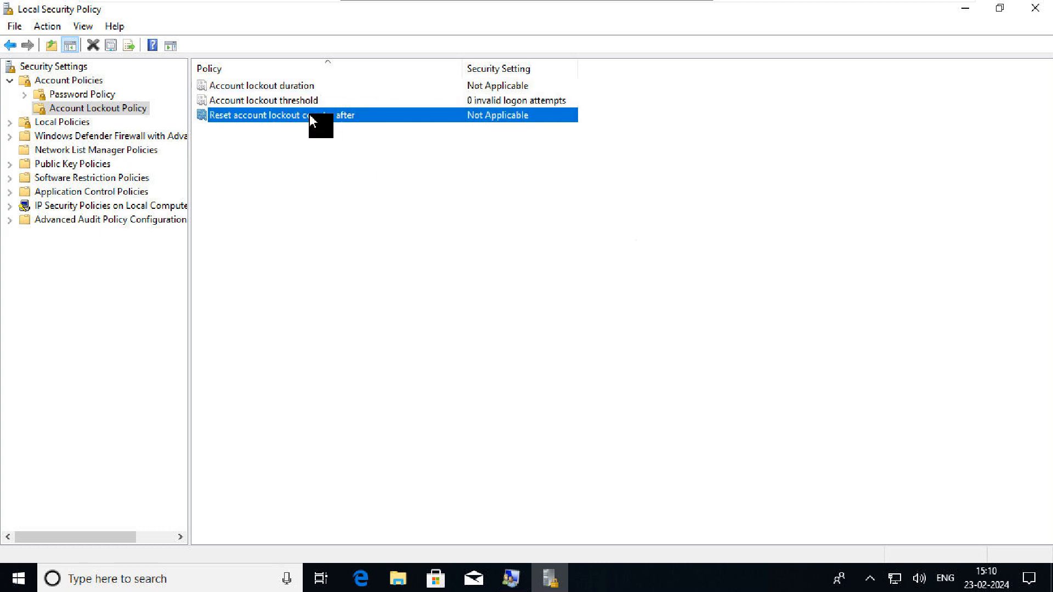
double_click(322, 86)
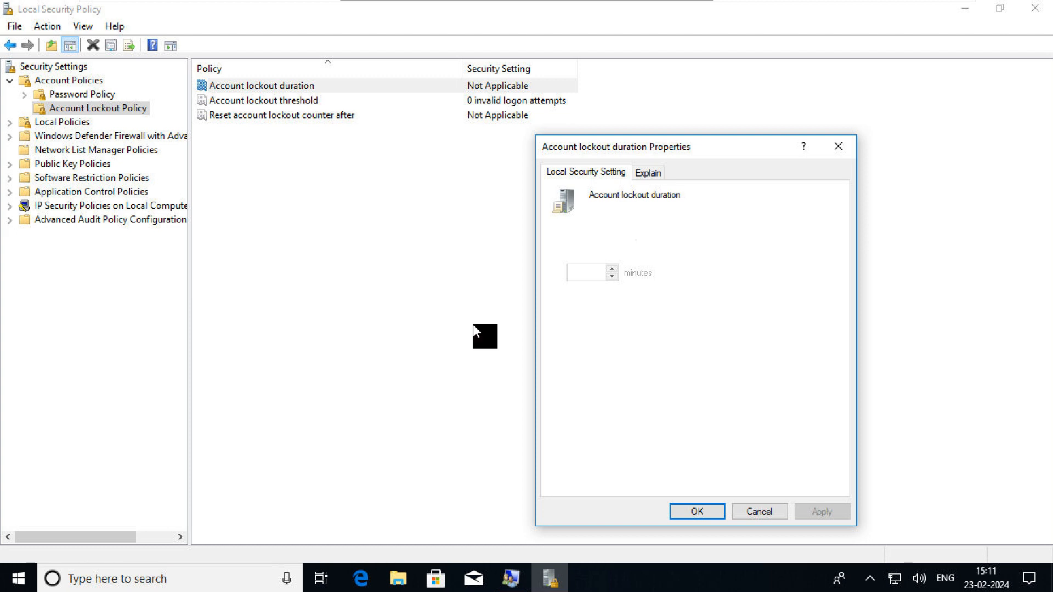
click(847, 155)
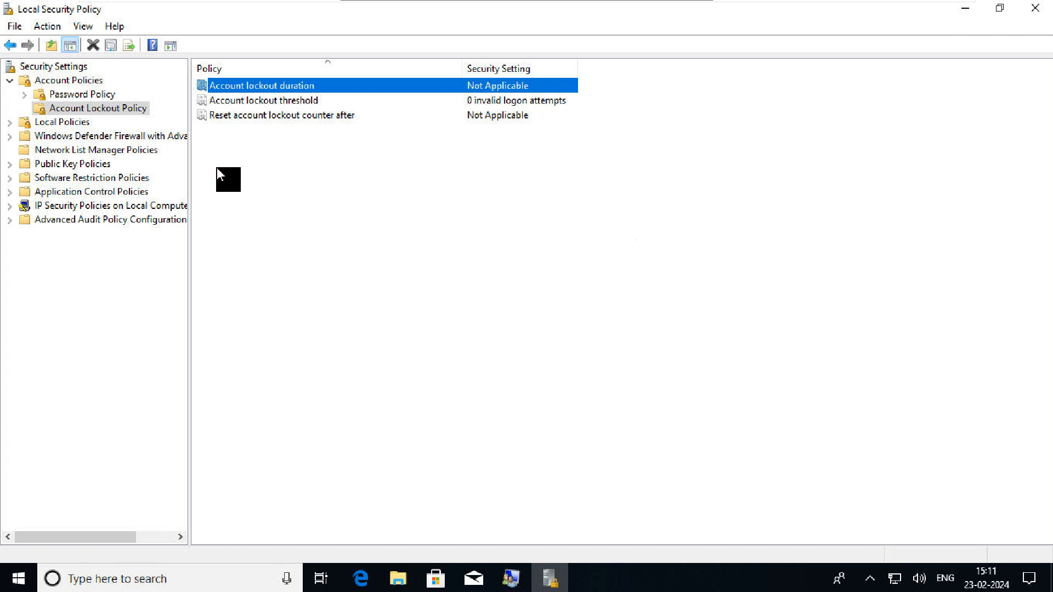
Set Account lockout threshold to 3 invalid attempts and accept the suggested 30-minute related values
double_click(341, 104)
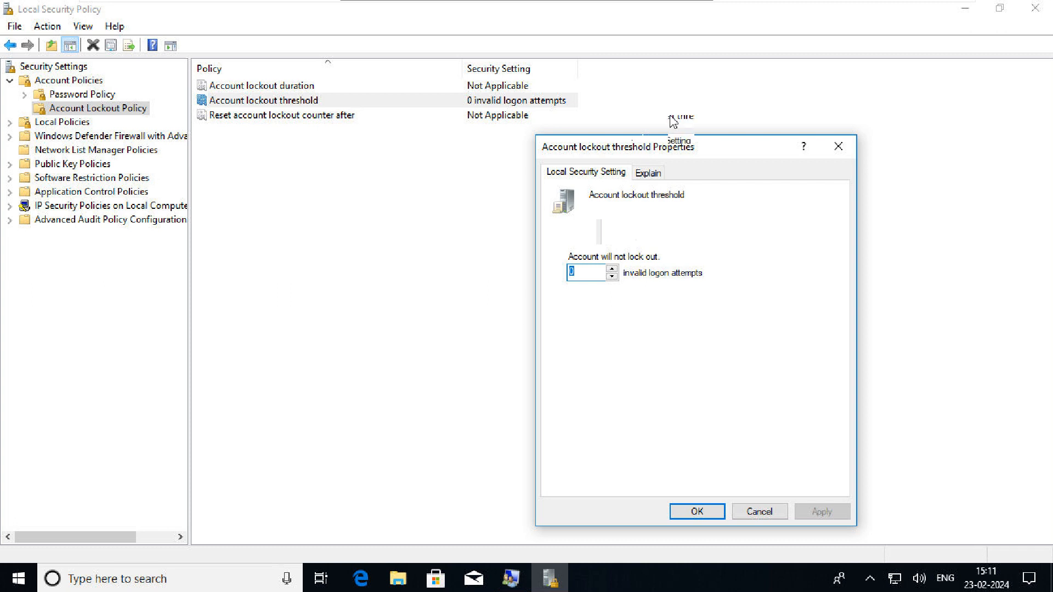
drag(672, 120, 674, 93)
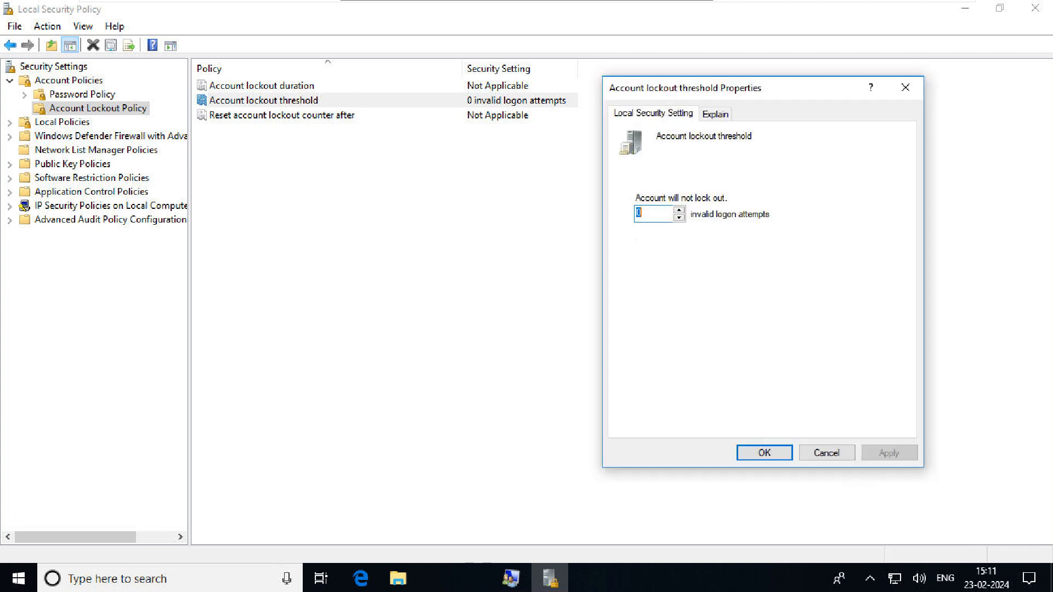
key(BackSpace)
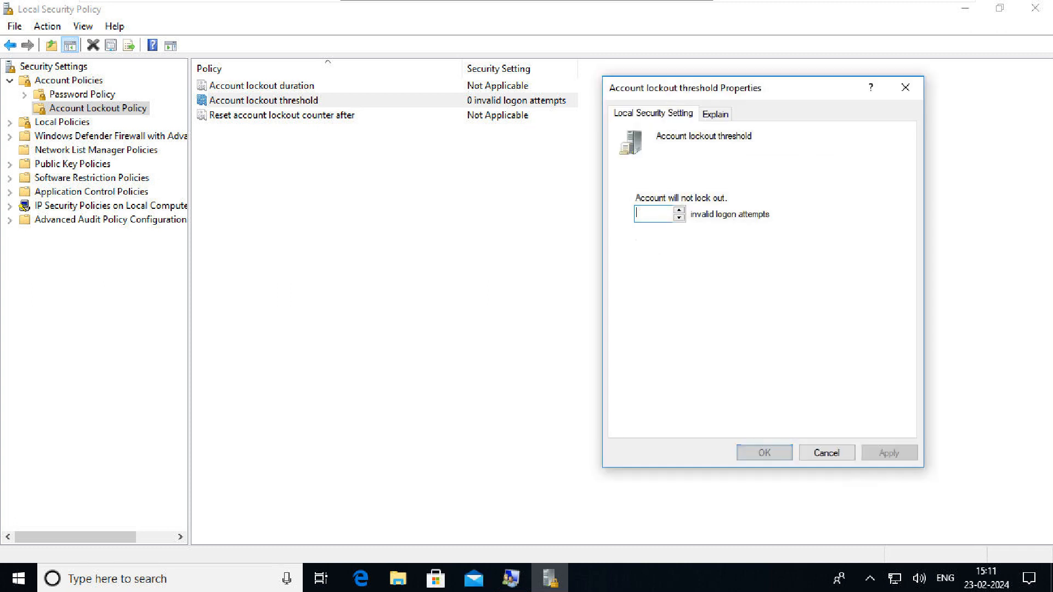
text(3)
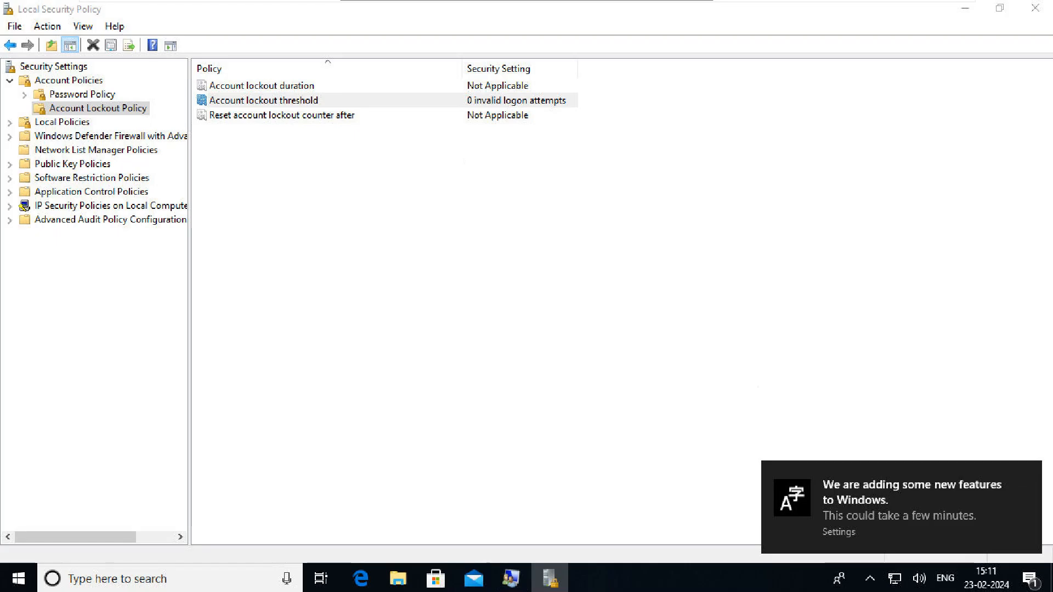
key(Return)
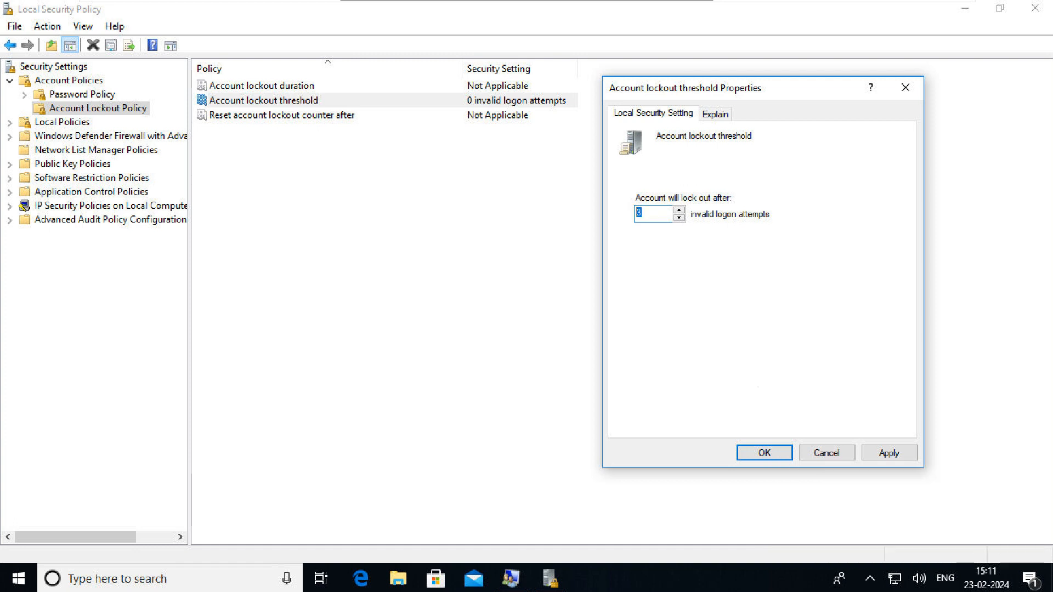
click(716, 114)
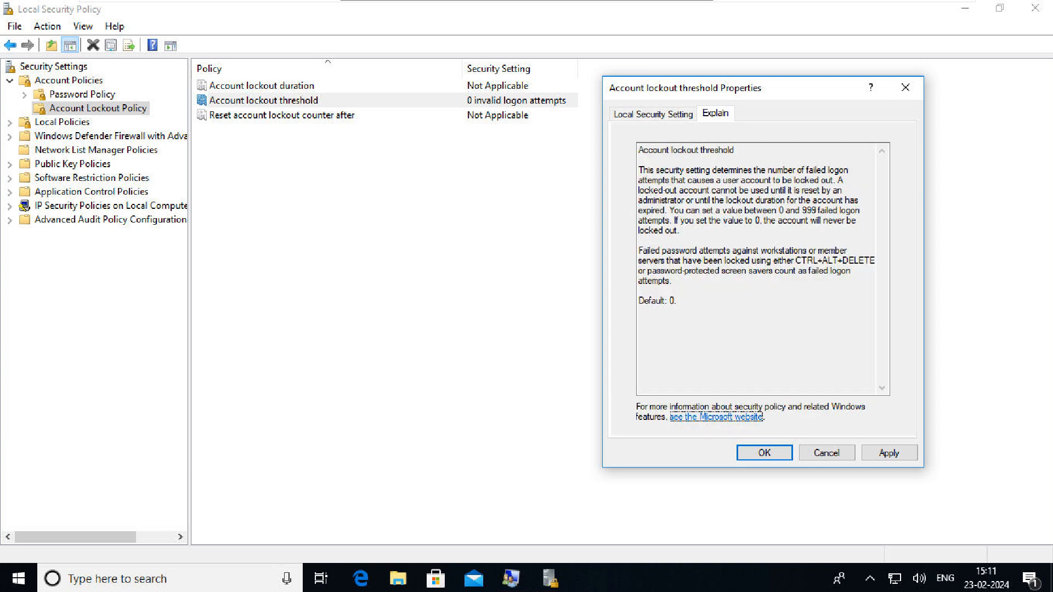
drag(772, 211, 838, 211)
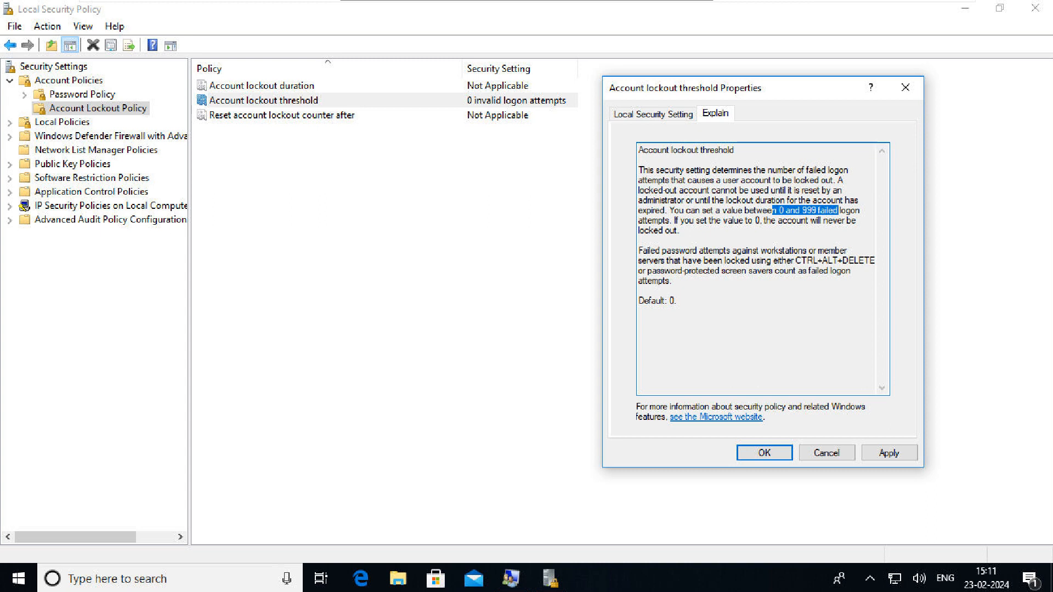
click(653, 114)
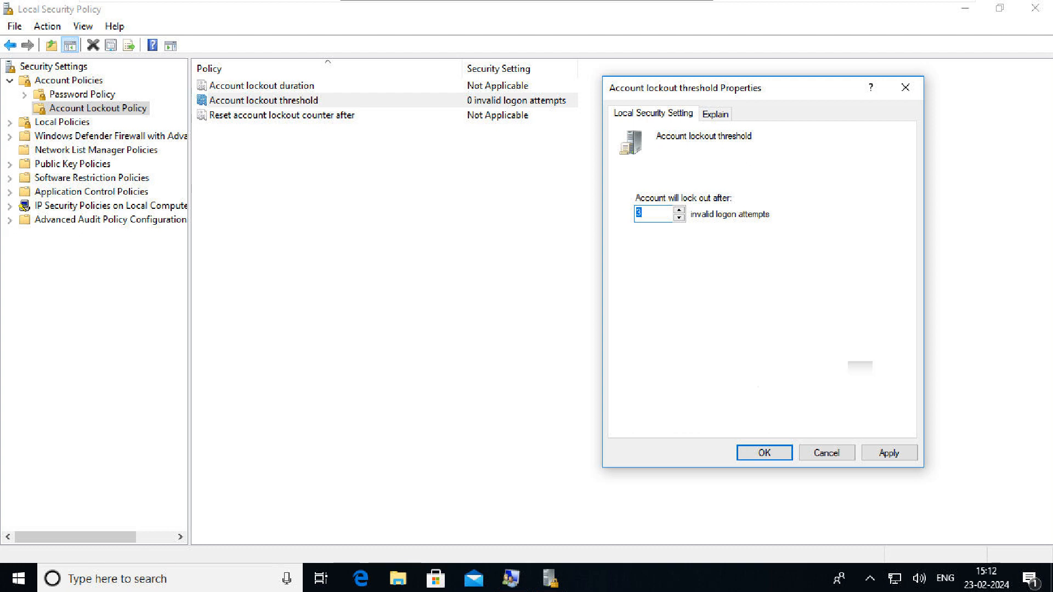
click(889, 454)
click(850, 341)
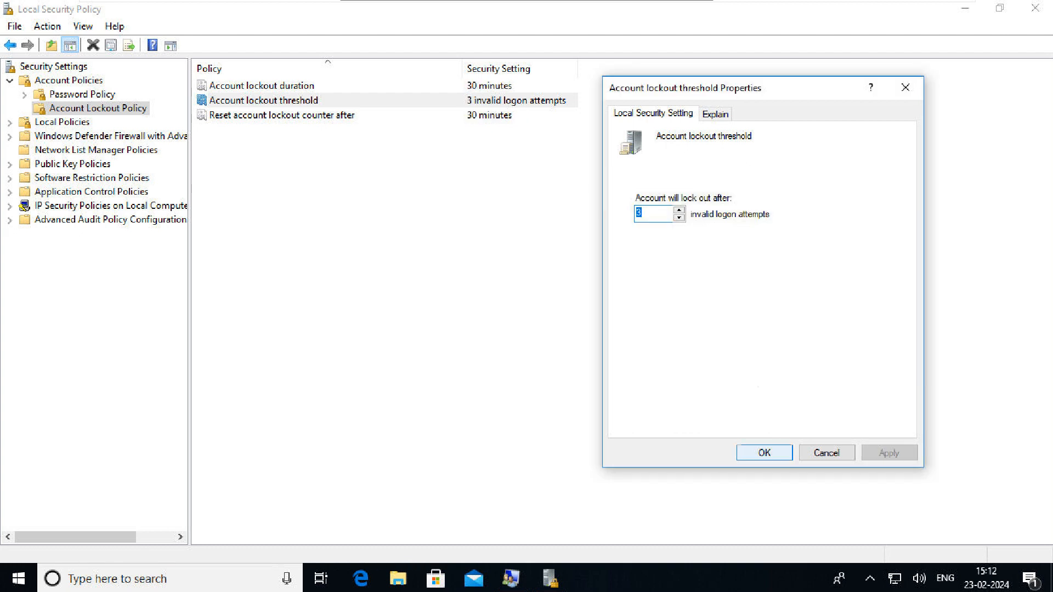
click(765, 453)
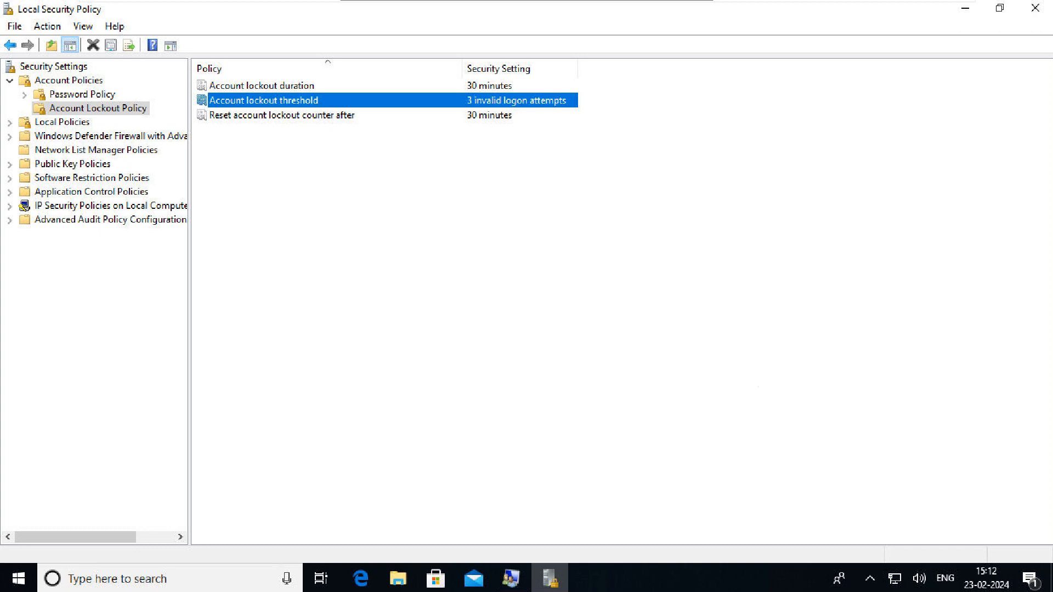
Change Account lockout duration from 30 to 120 minutes
double_click(262, 86)
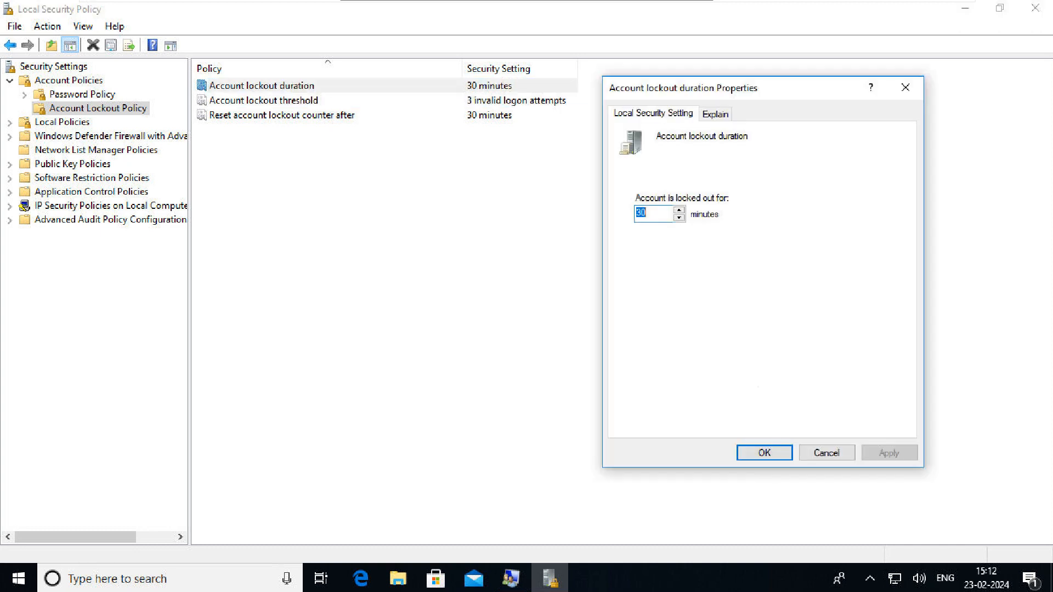
key(BackSpace)
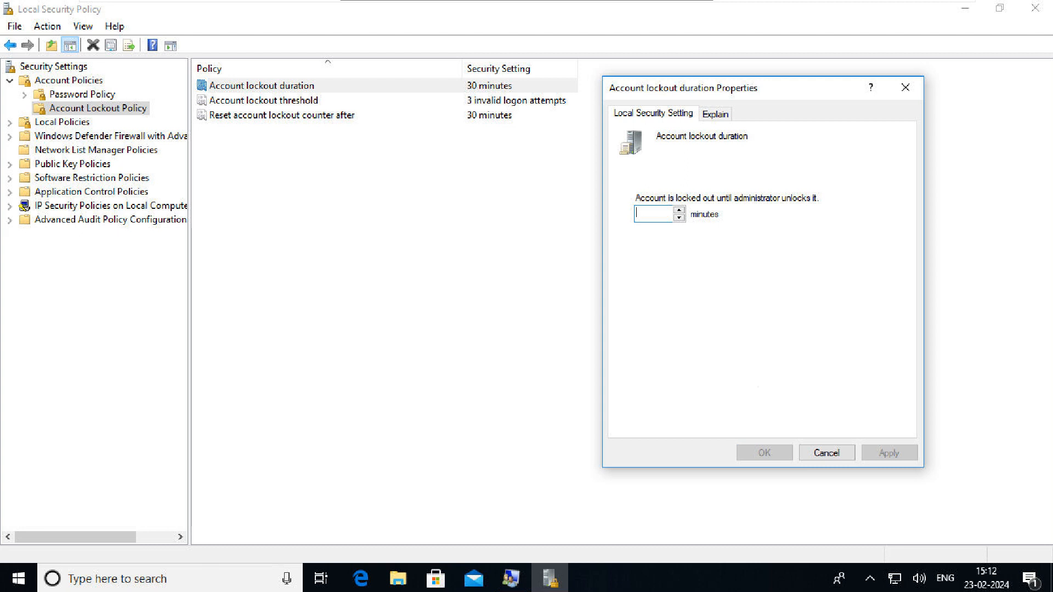
text(120)
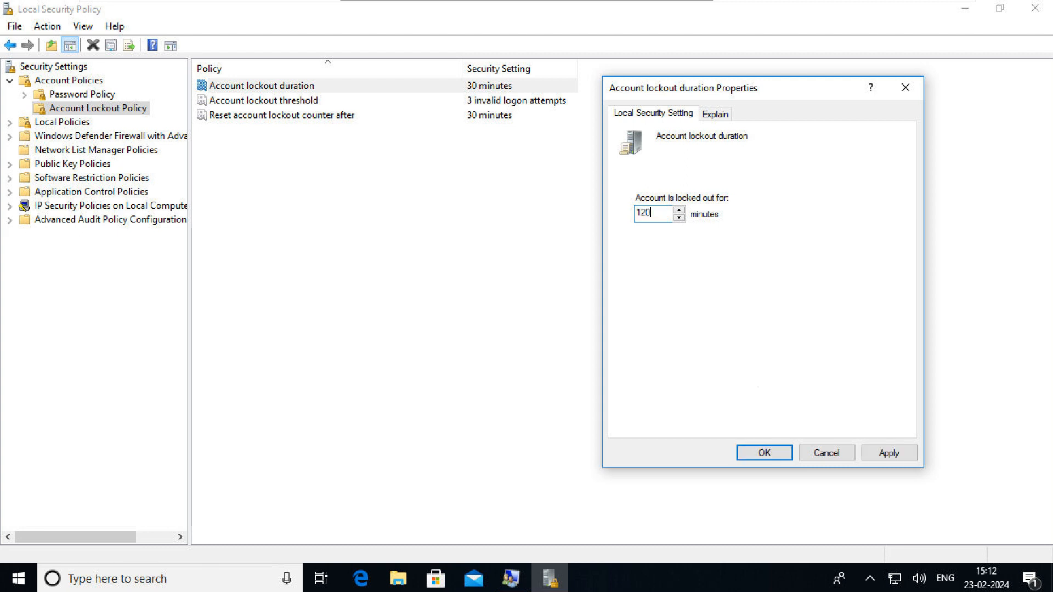
click(716, 114)
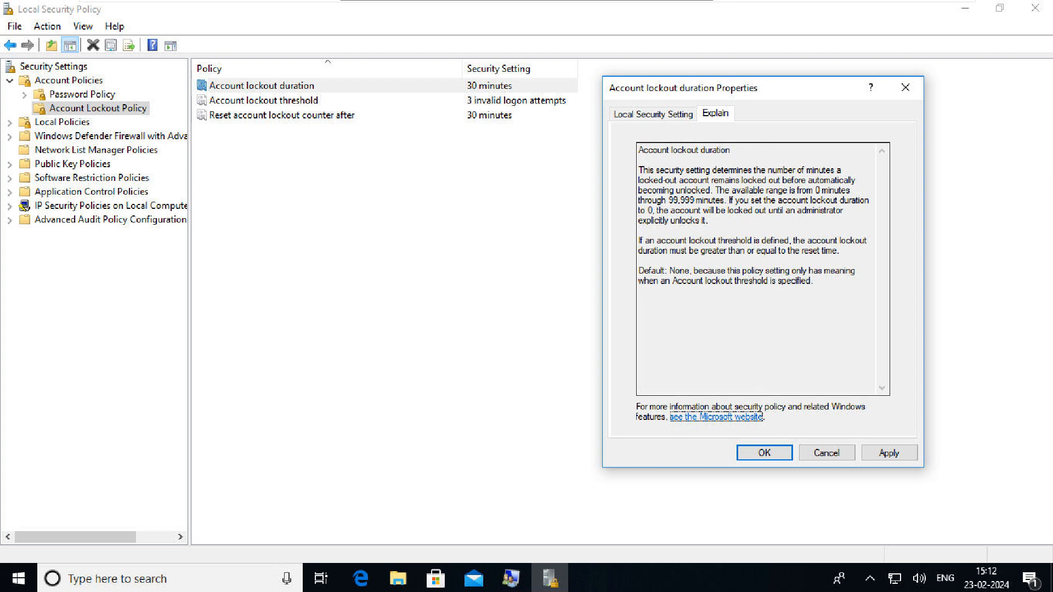
drag(648, 200, 722, 200)
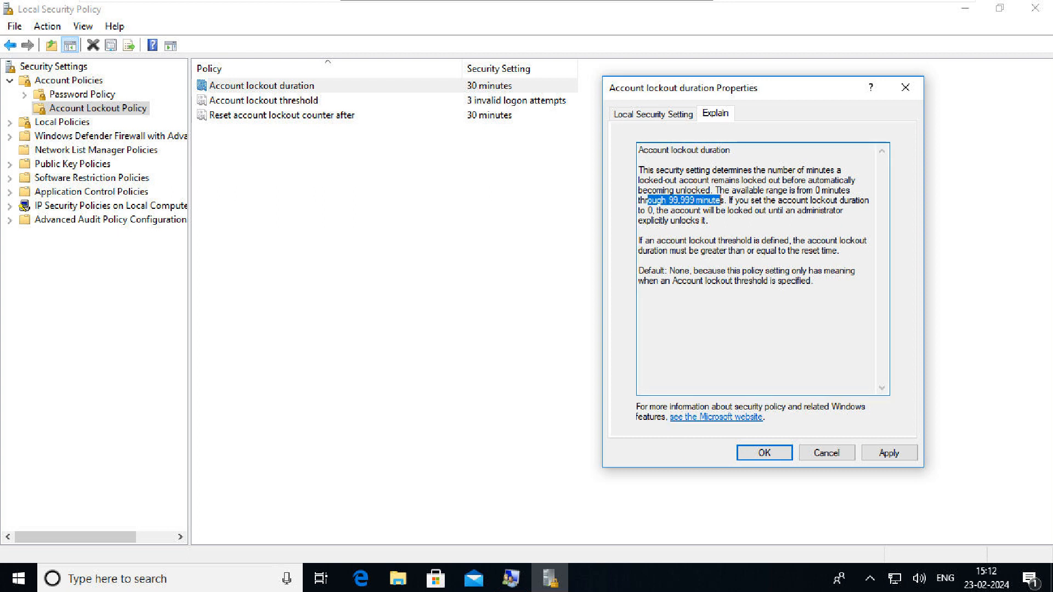
click(653, 114)
click(889, 453)
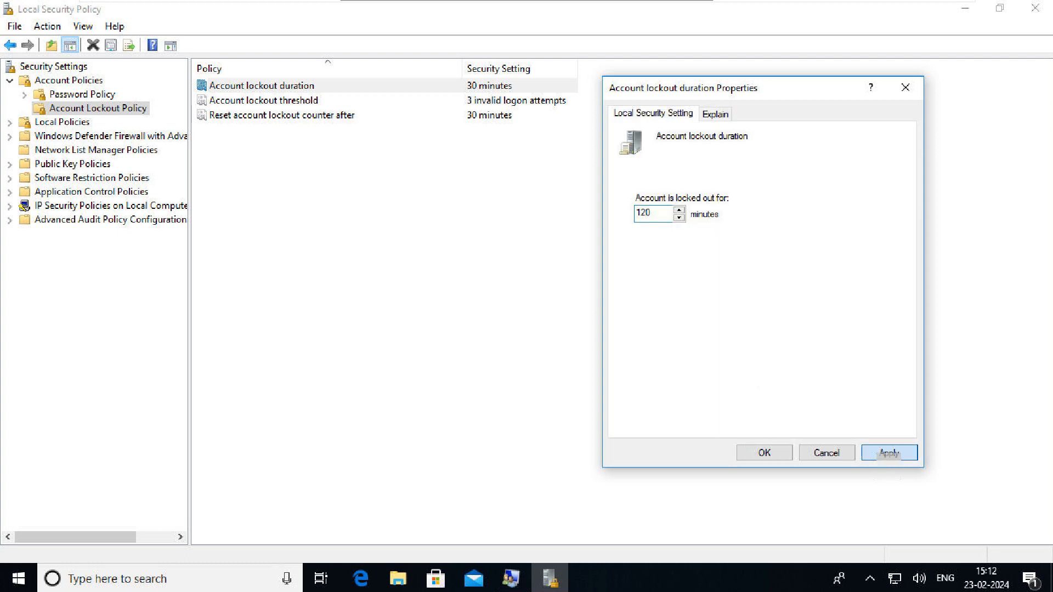
click(764, 453)
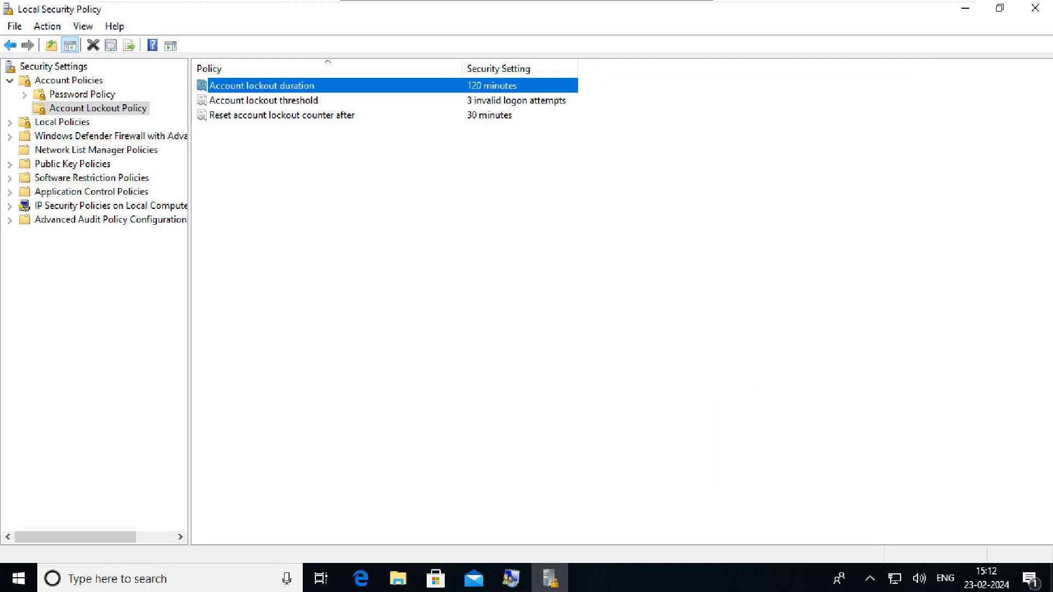
Set Reset account lockout counter after to 100 minutes
key(Down)
key(Down)
key(Return)
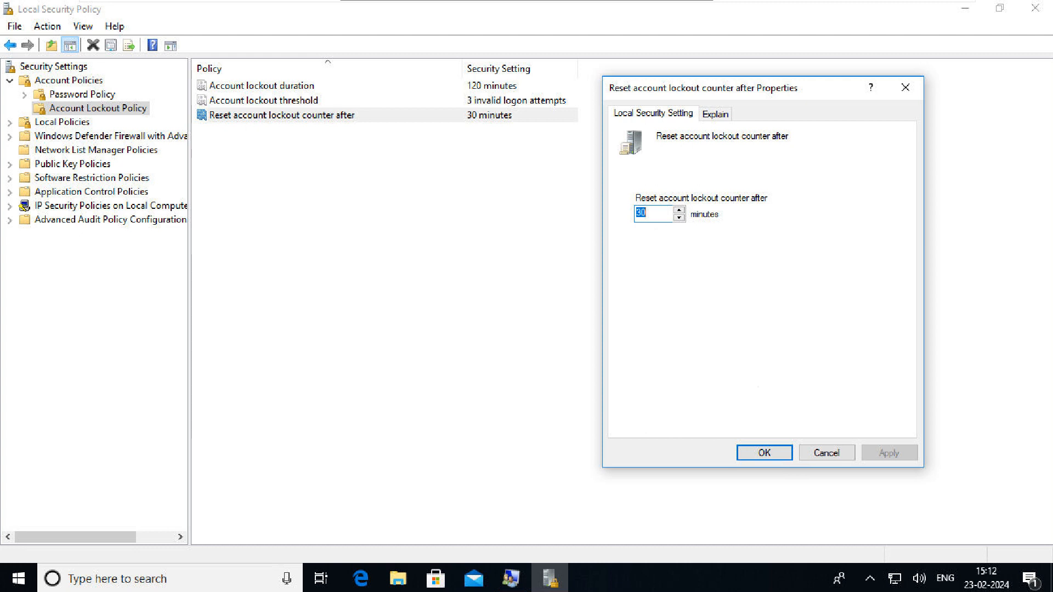
key(BackSpace)
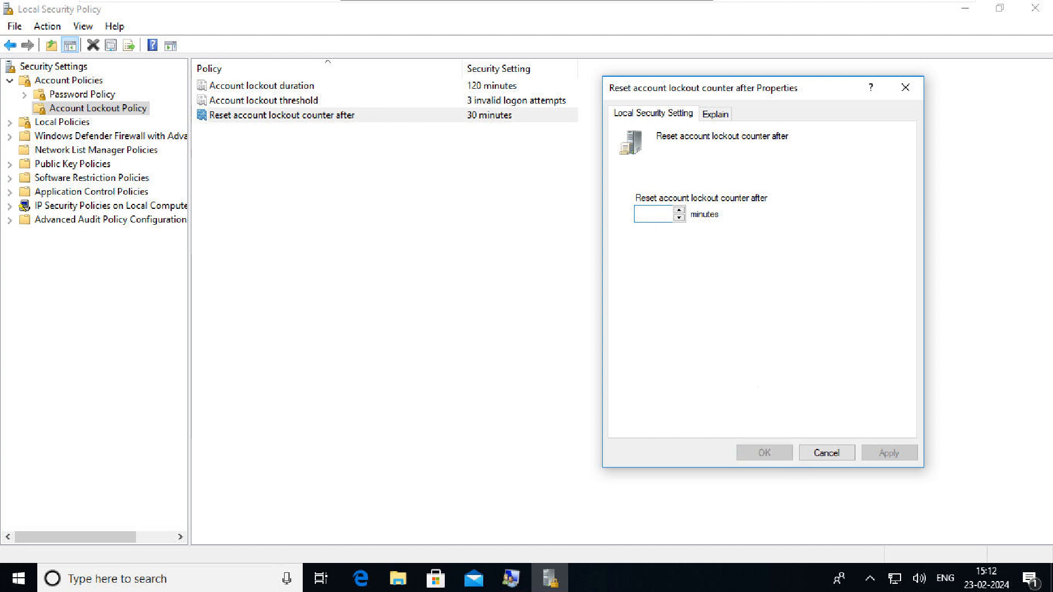
text(100)
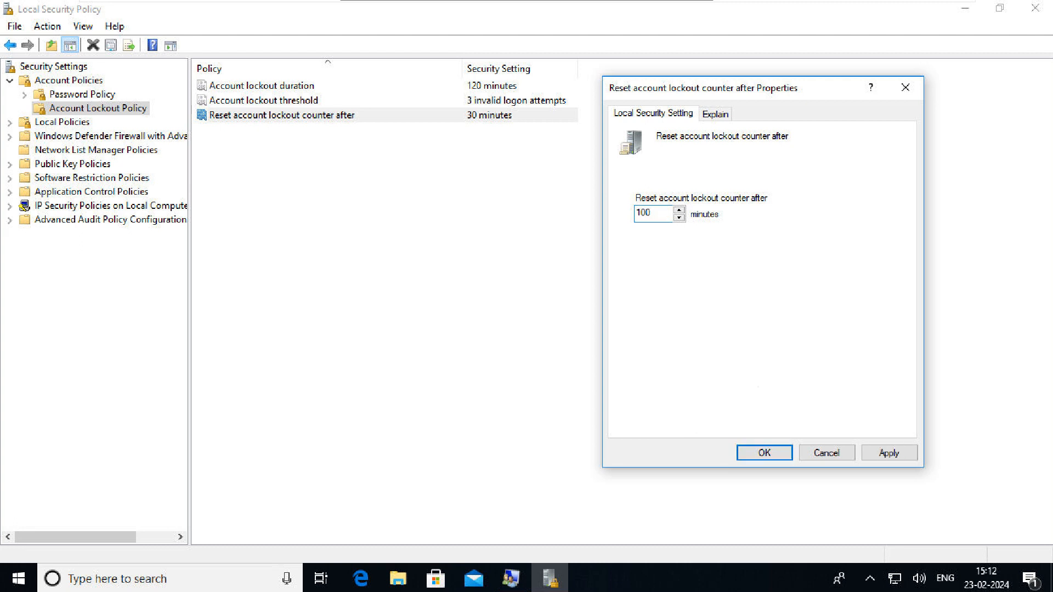
key(Return)
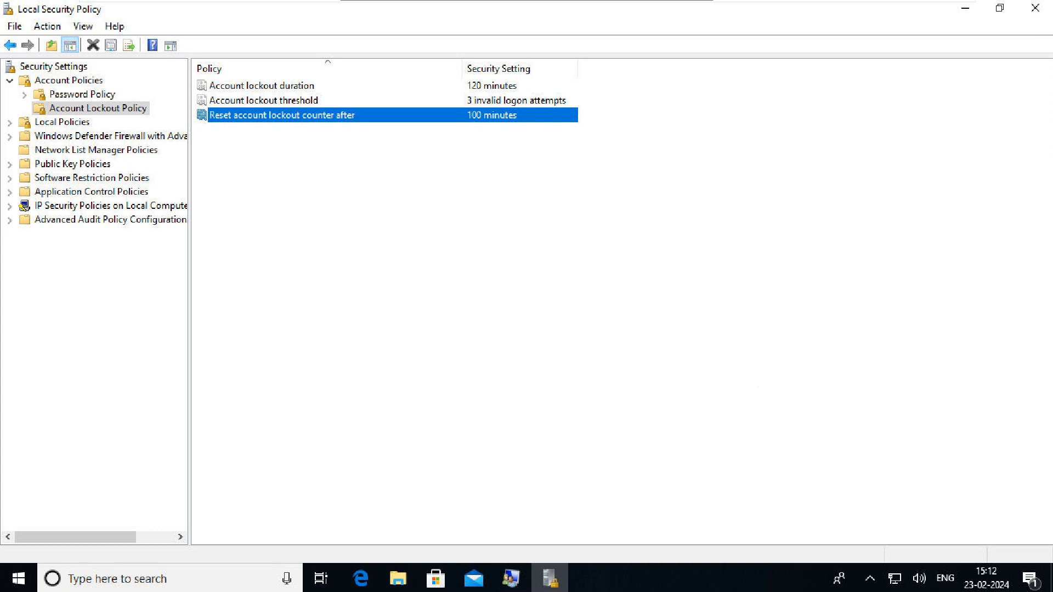
Minimize the Local Security Policy window and refresh the desktop
click(262, 86)
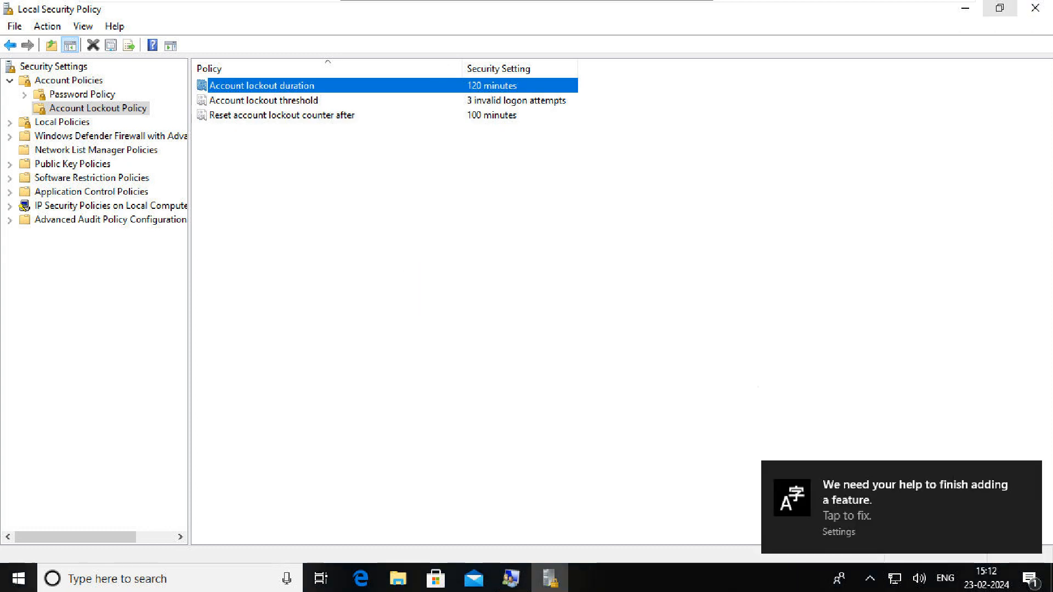
click(966, 9)
right_click(351, 218)
click(392, 264)
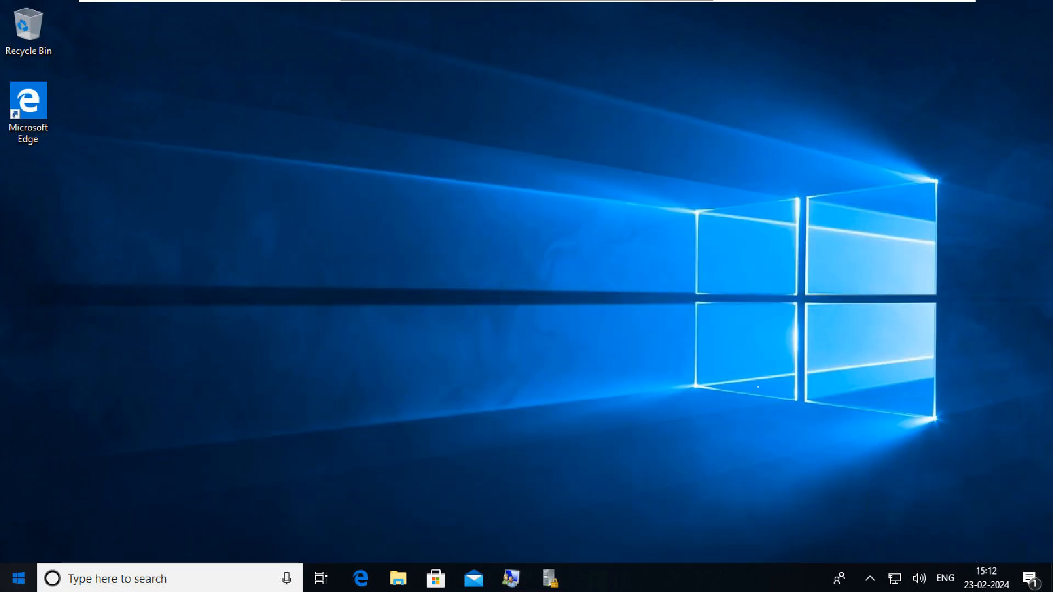
Sign out of the current account from Start and dismiss the lock screen
click(18, 578)
click(19, 396)
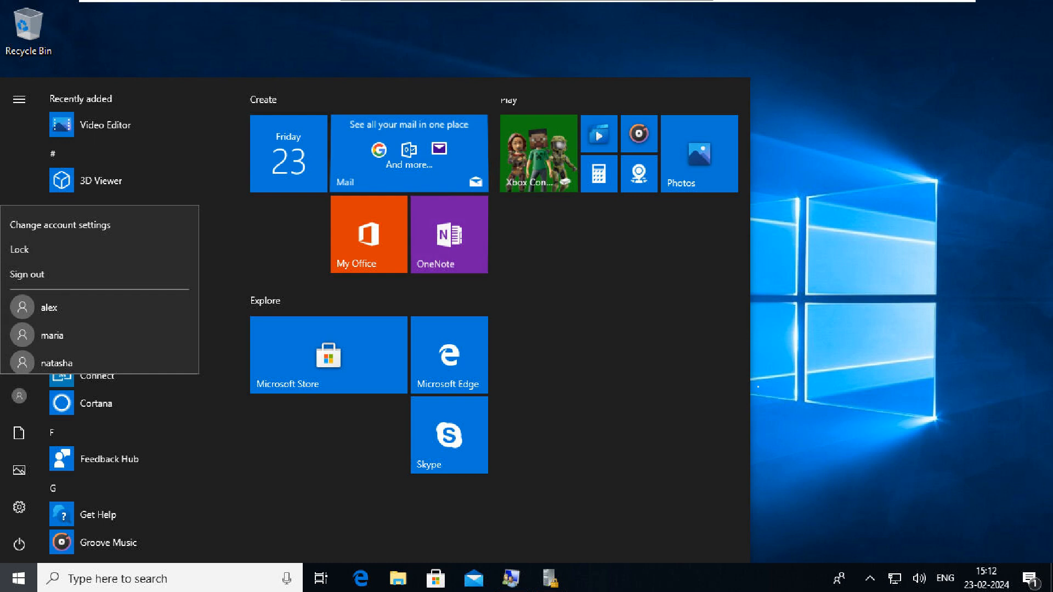
click(27, 274)
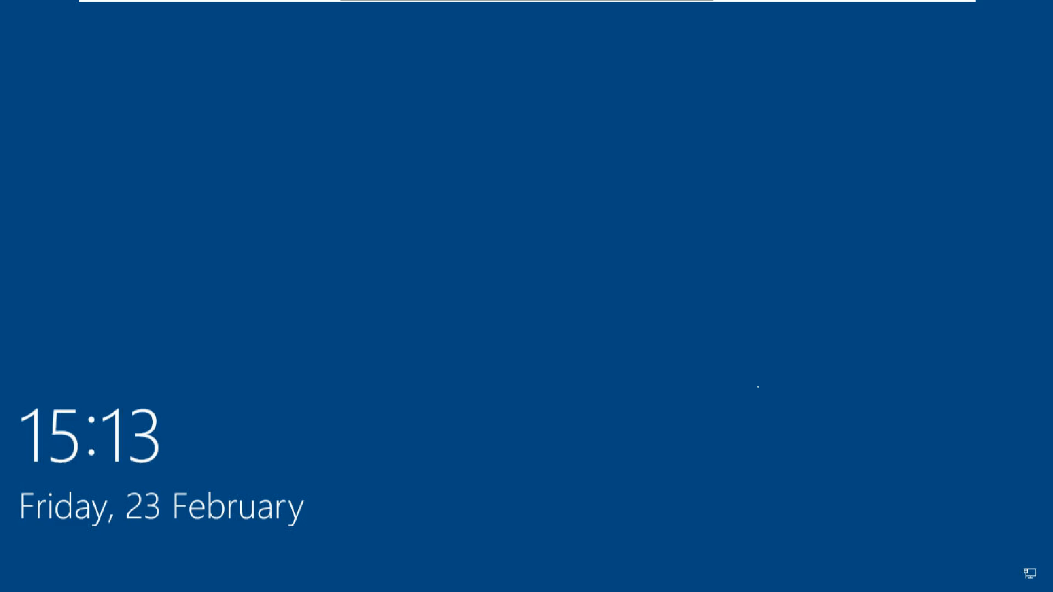
click(758, 386)
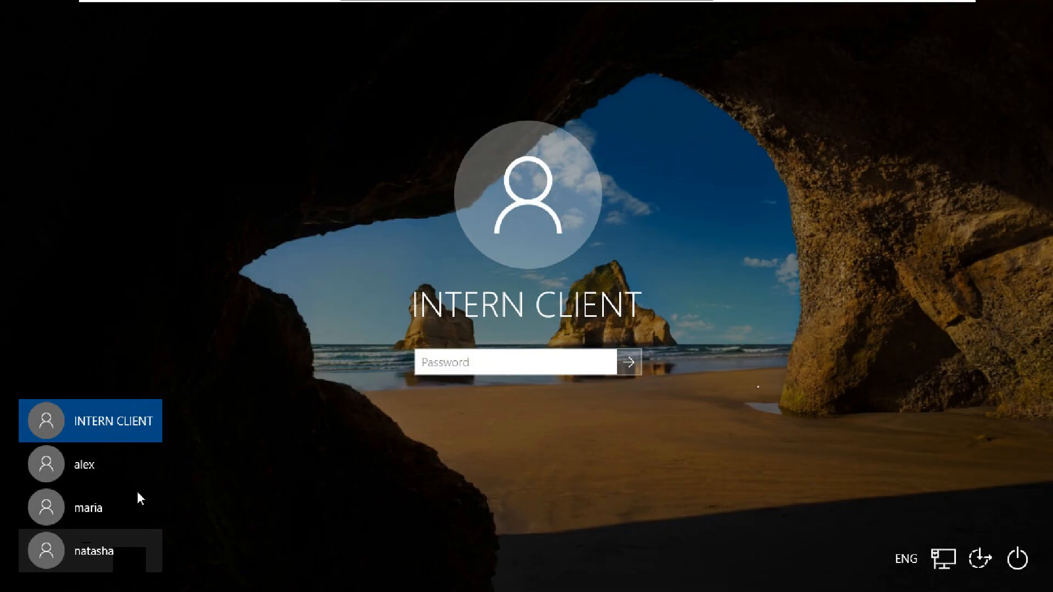
Select the other local user and submit two wrong passwords
click(110, 507)
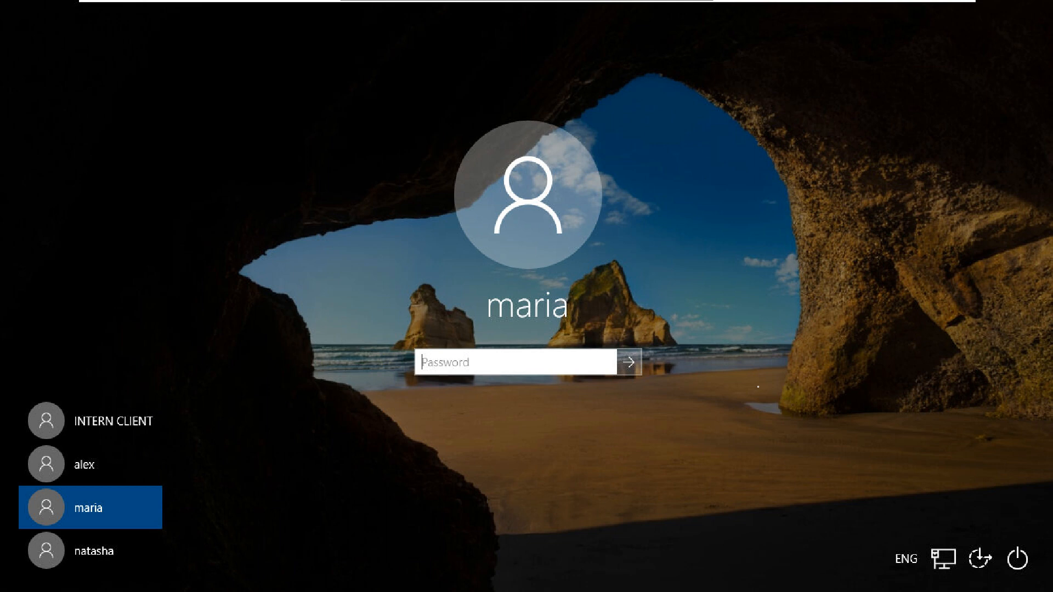
text(•••)
text(s)
key(alt+F8)
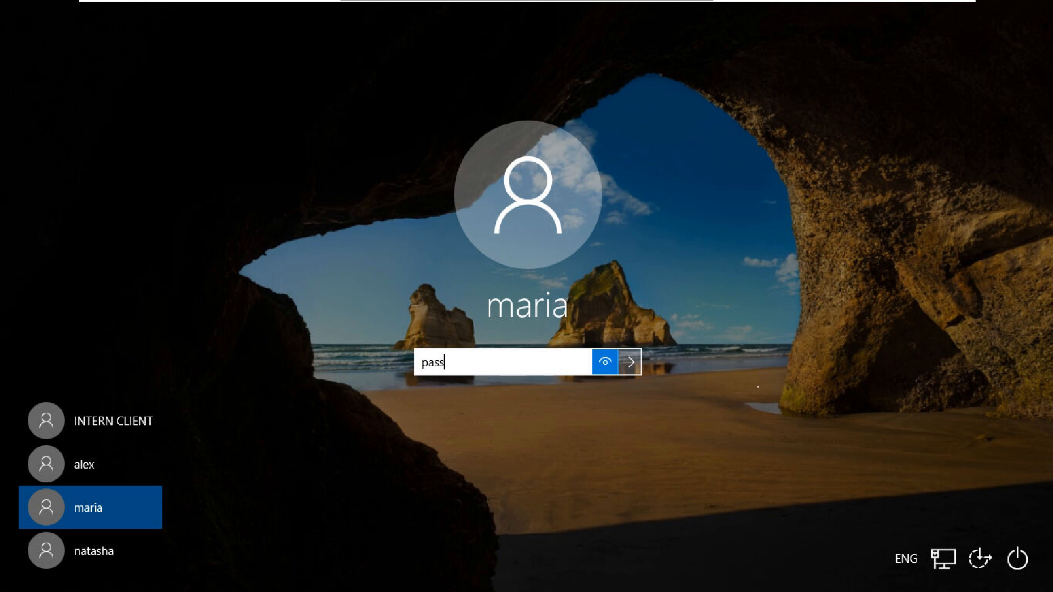
key(alt+F8)
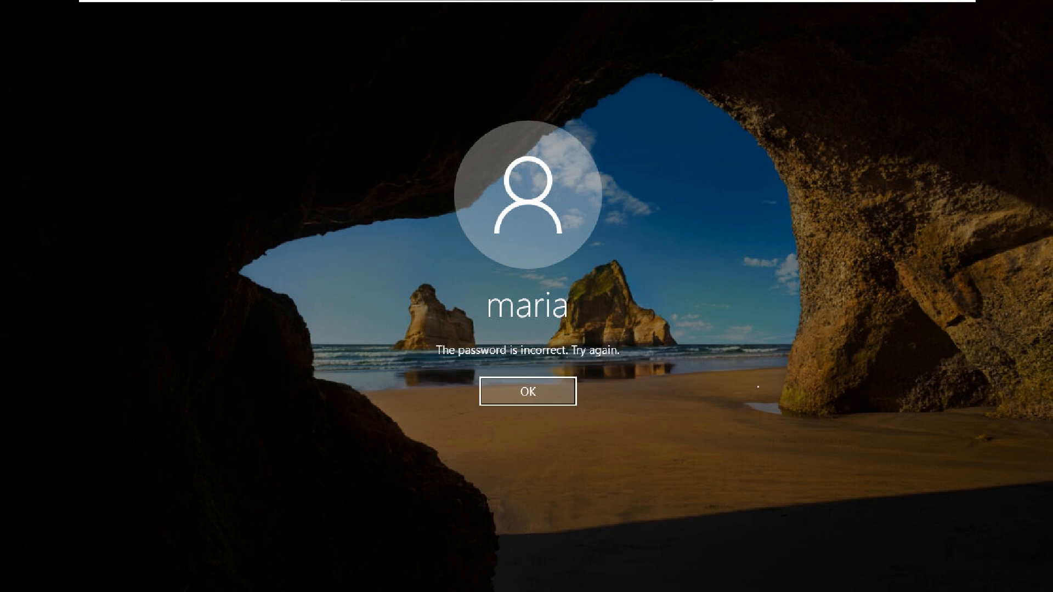
key(Return)
text(••••••••••••••)
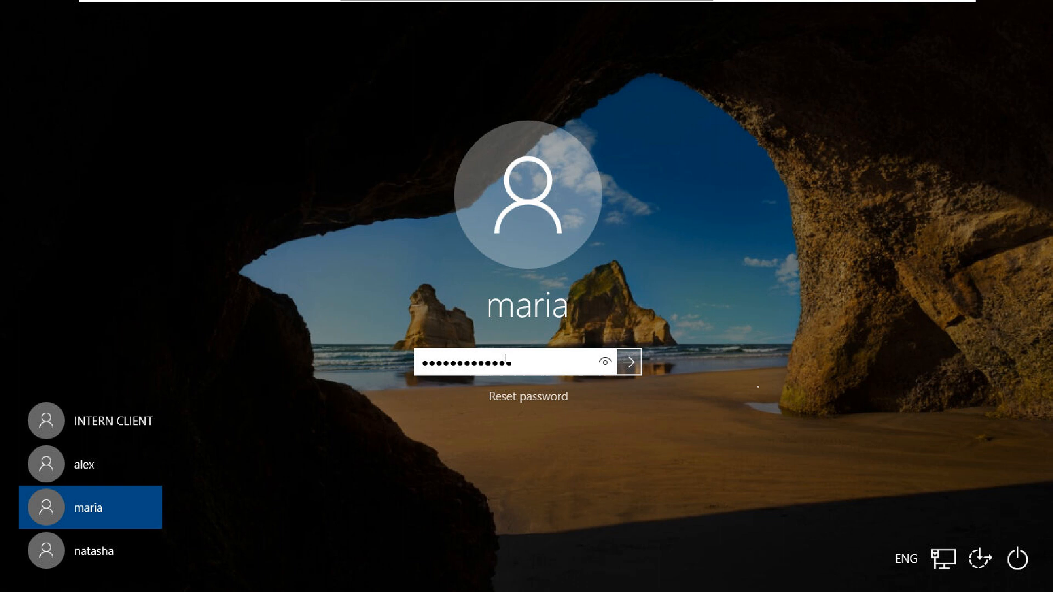
click(604, 363)
key(Return)
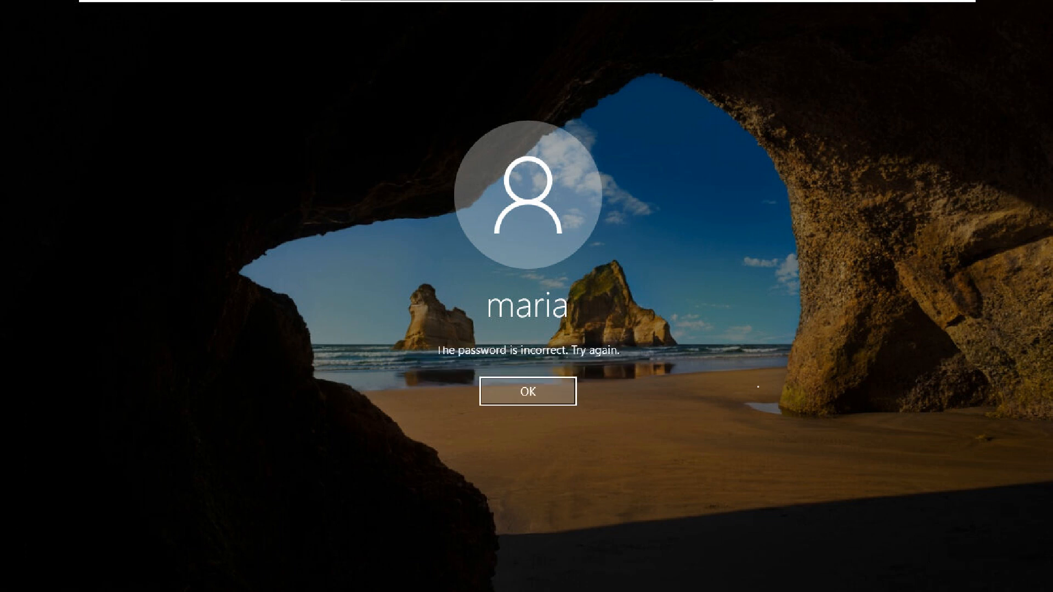
Submit further wrong passwords until the account is locked out, then dismiss the lockout message
click(563, 391)
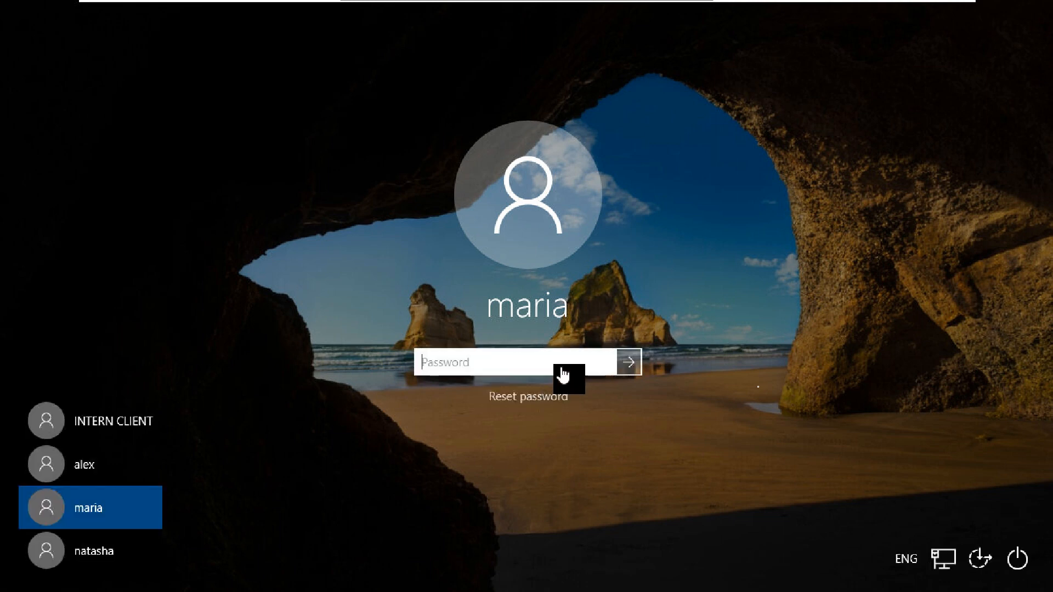
text(bsn hgsfdhbsrhnsr)
click(604, 365)
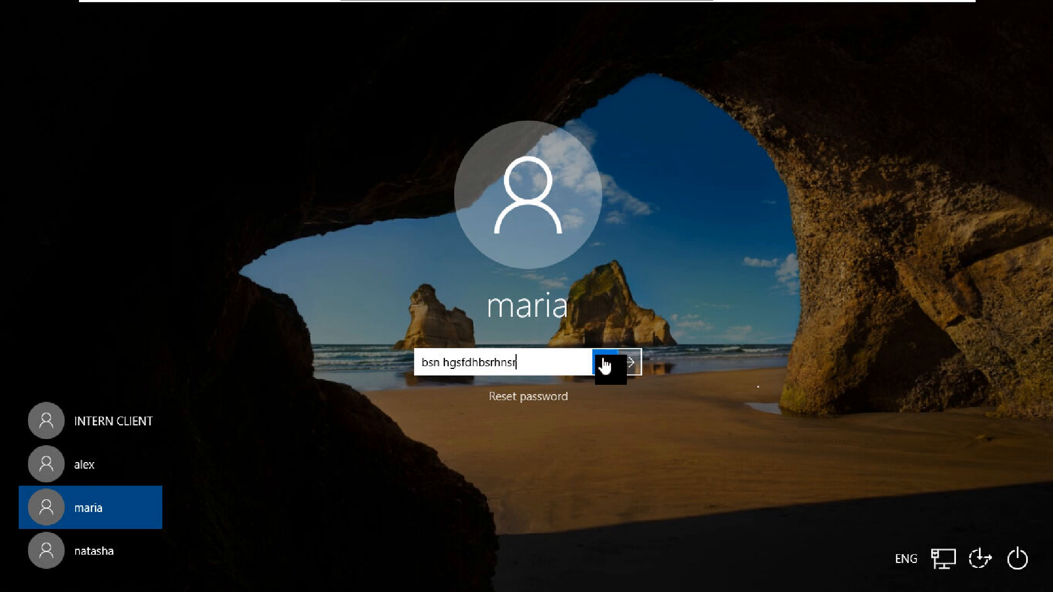
key(Return)
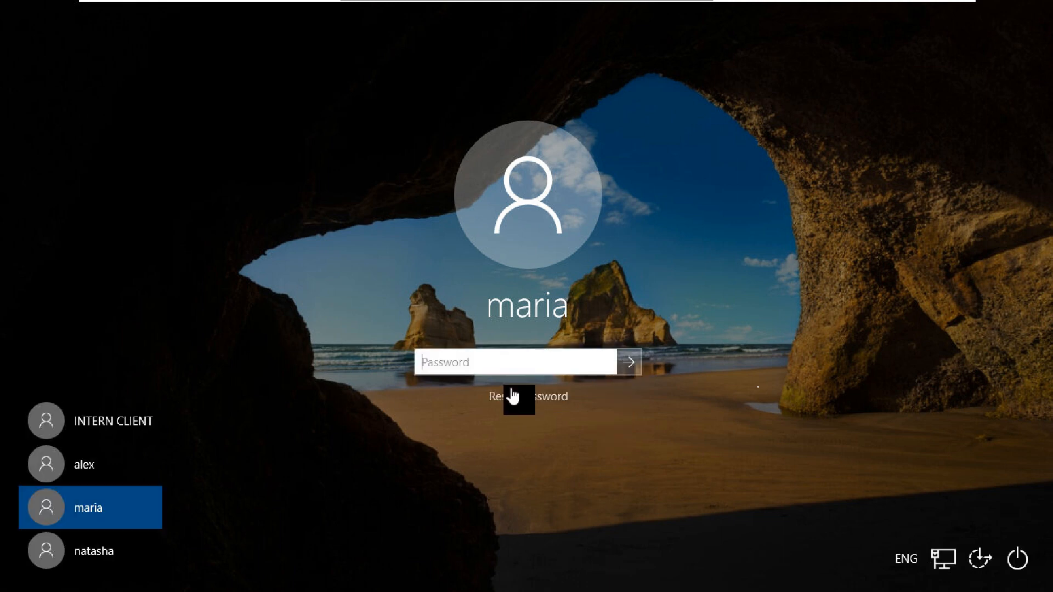
text(••••••)
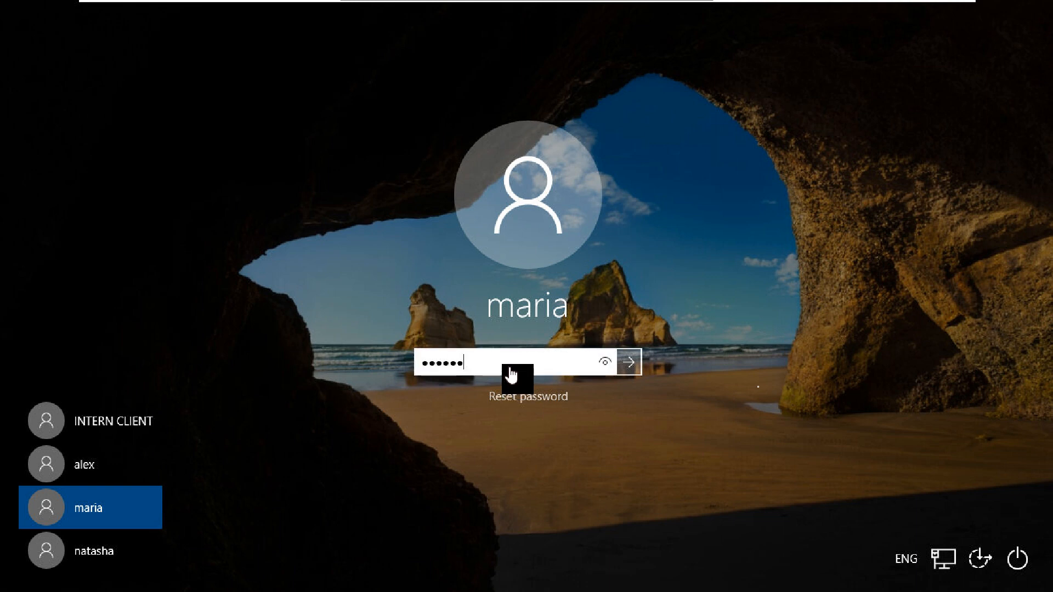
text(•••••)
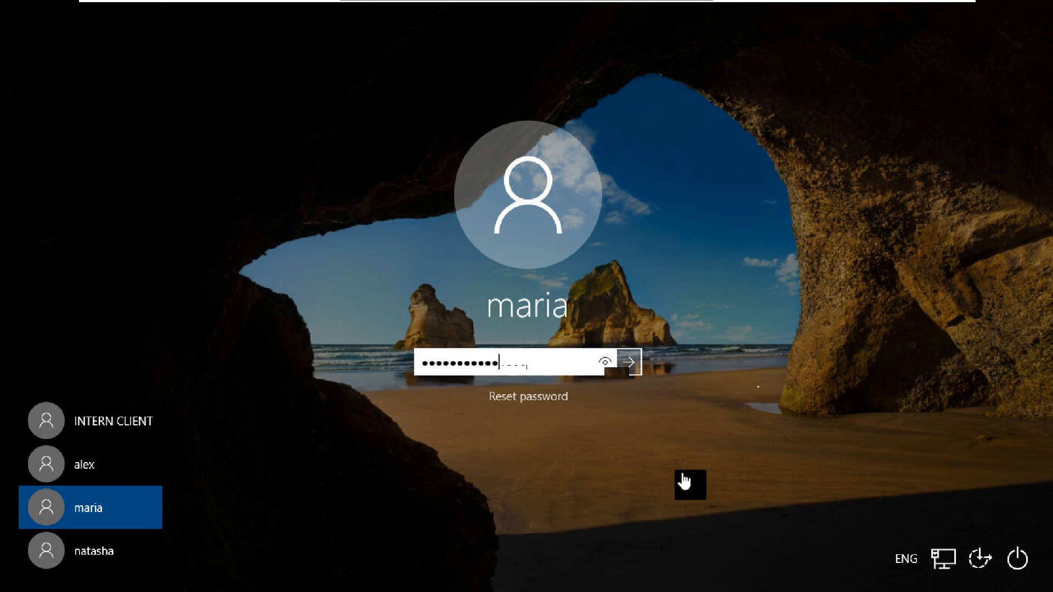
key(Return)
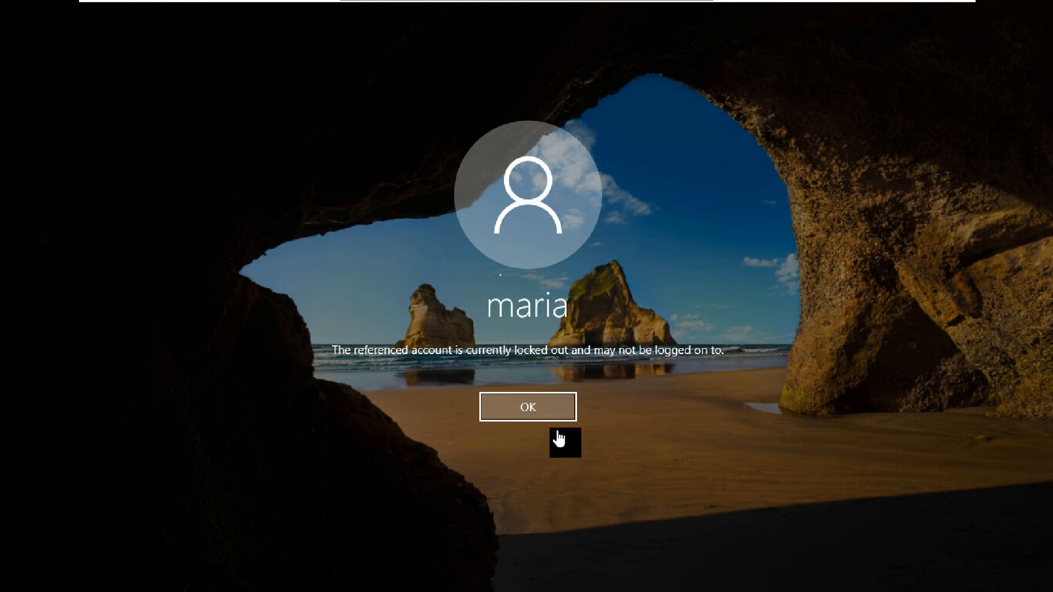
click(528, 406)
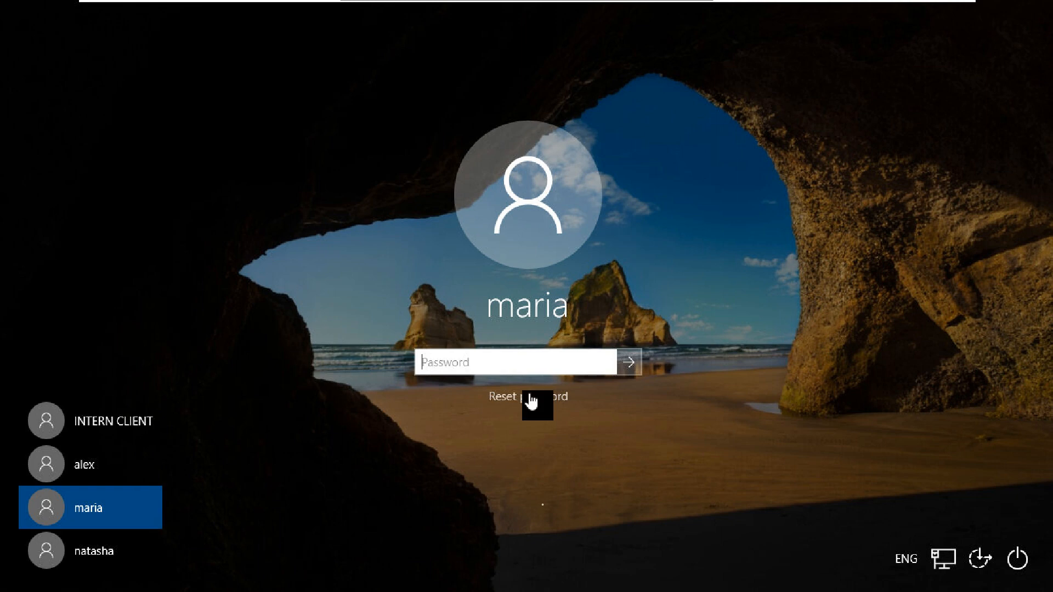
Try Reset password, dismiss the administrator-managed notice, then type the account password and reveal it
click(530, 396)
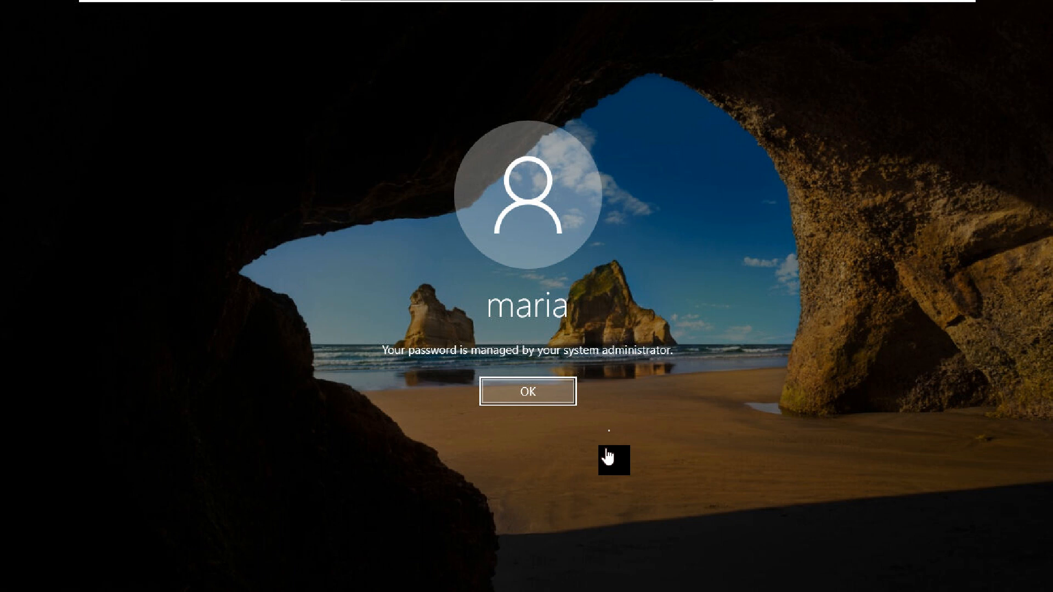
key(Return)
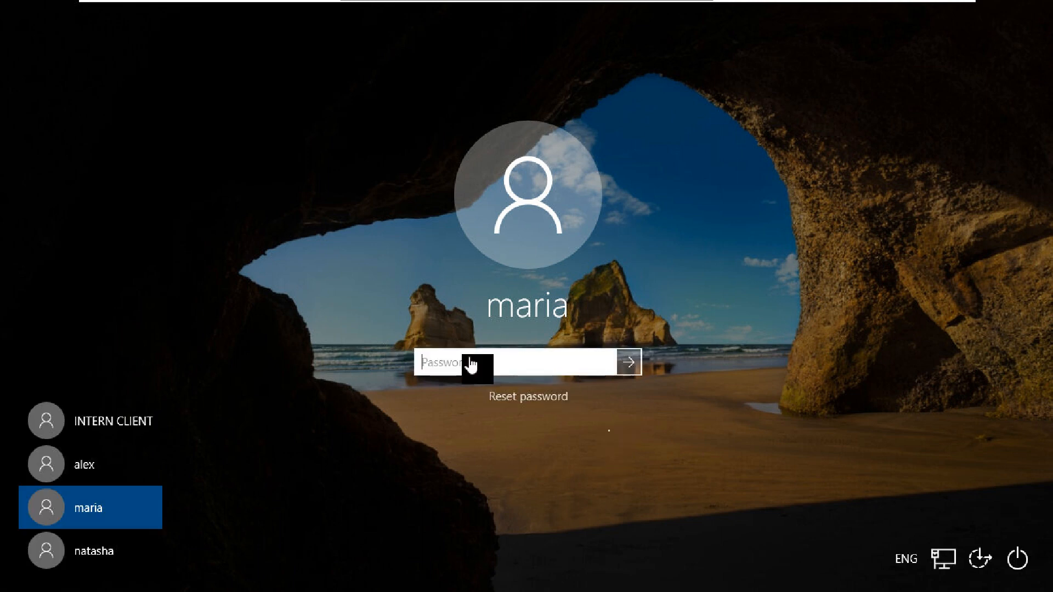
text(p)
text(asswo)
text(2345)
click(605, 363)
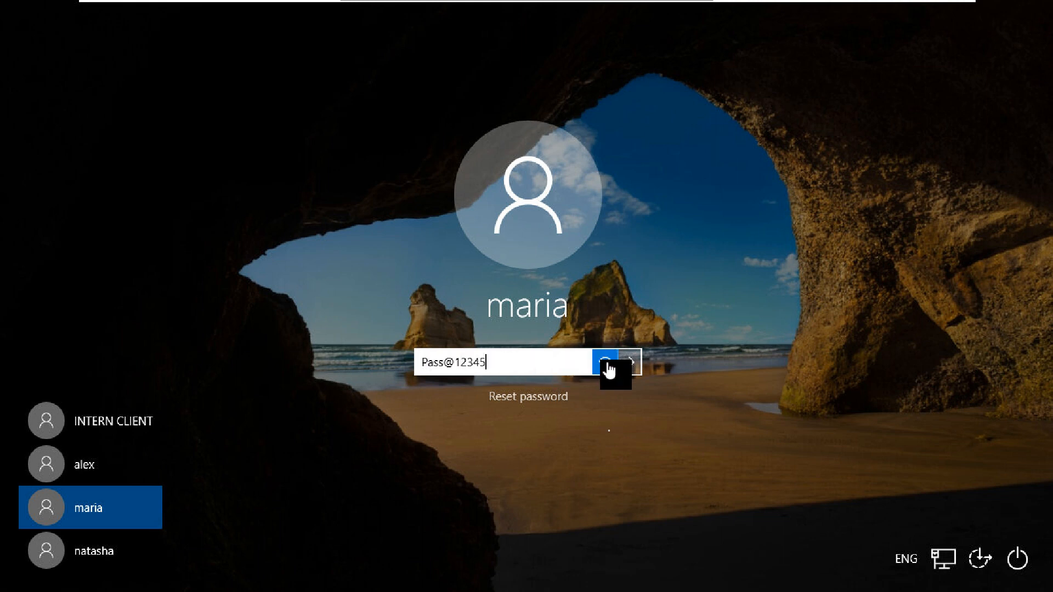
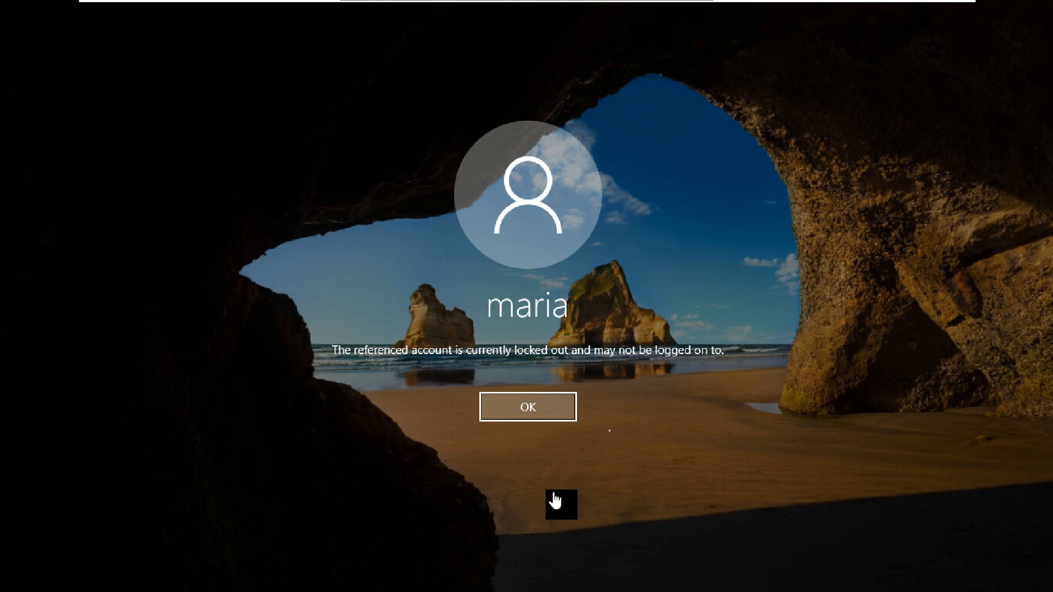
Dismiss the lockout message and switch to the INTERN CLIENT account on the sign-in screen
click(553, 409)
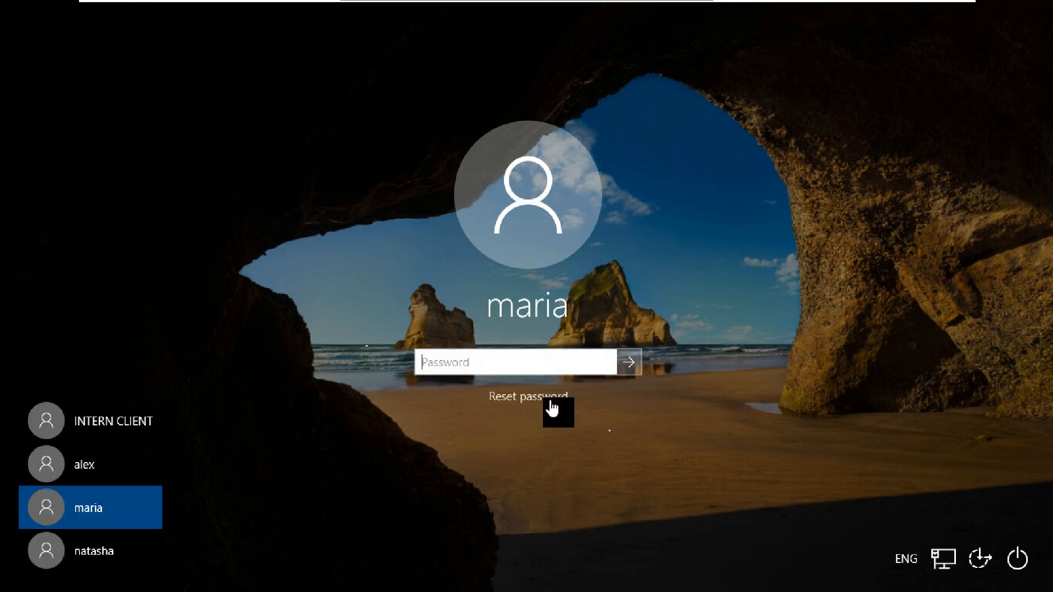
click(101, 434)
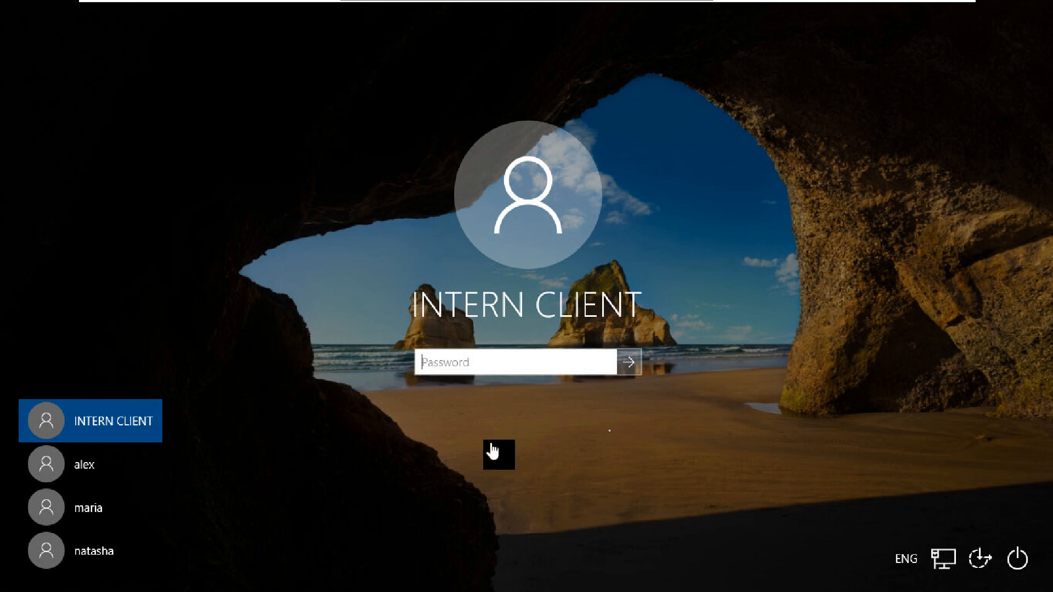
Enter INTERN CLIENT's password, reveal it to verify, and sign in to the desktop
text(••••)
click(606, 369)
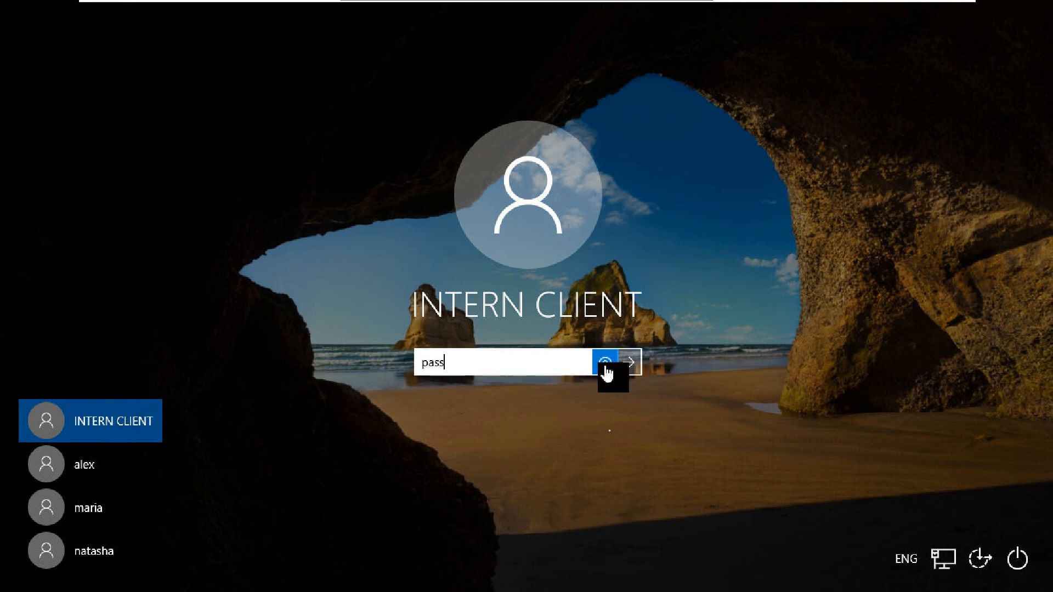
click(630, 364)
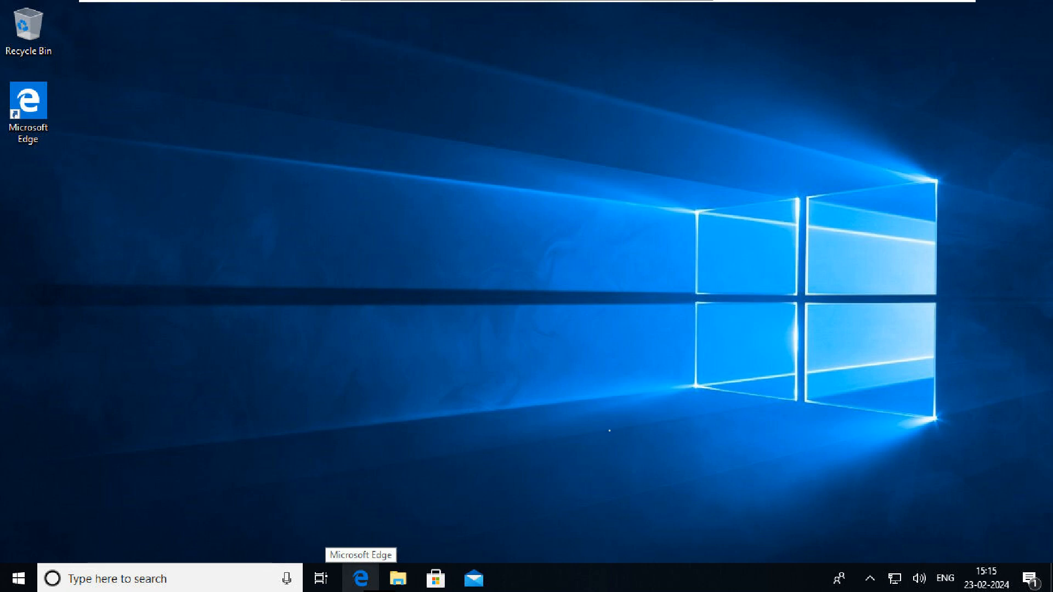
Launch lusrmgr.msc from the Run dialog, replacing the previously remembered command
key(super+r)
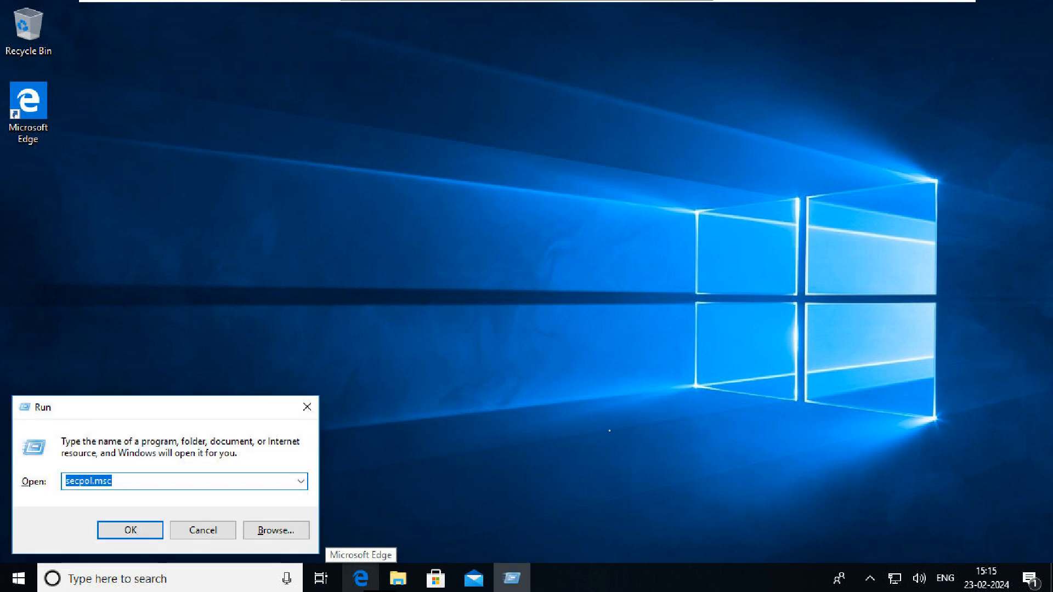
key(BackSpace)
text(lu)
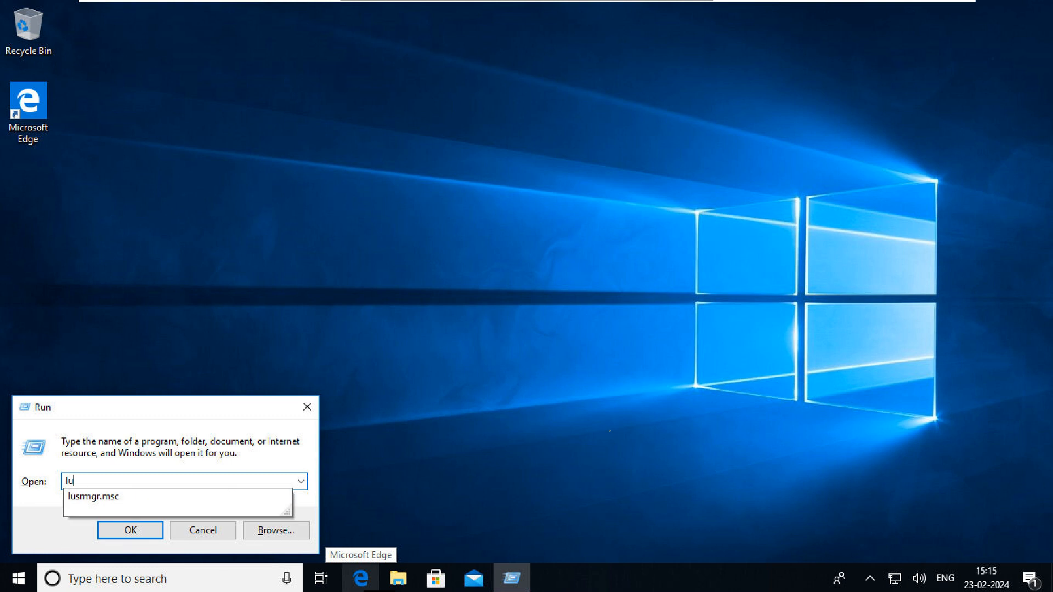
text(sr)
key(Down)
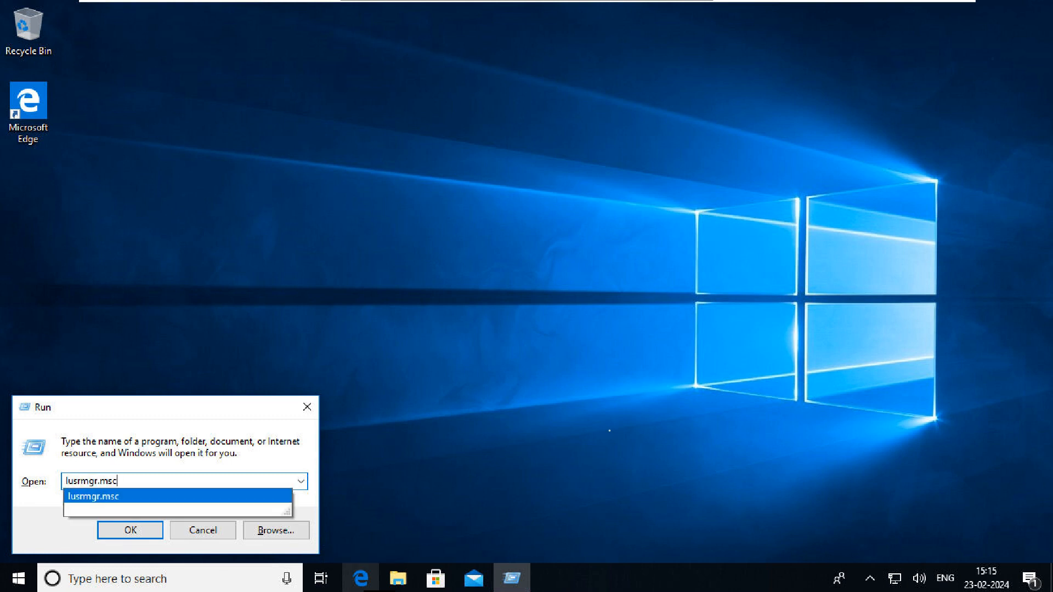
key(Return)
key(Return)
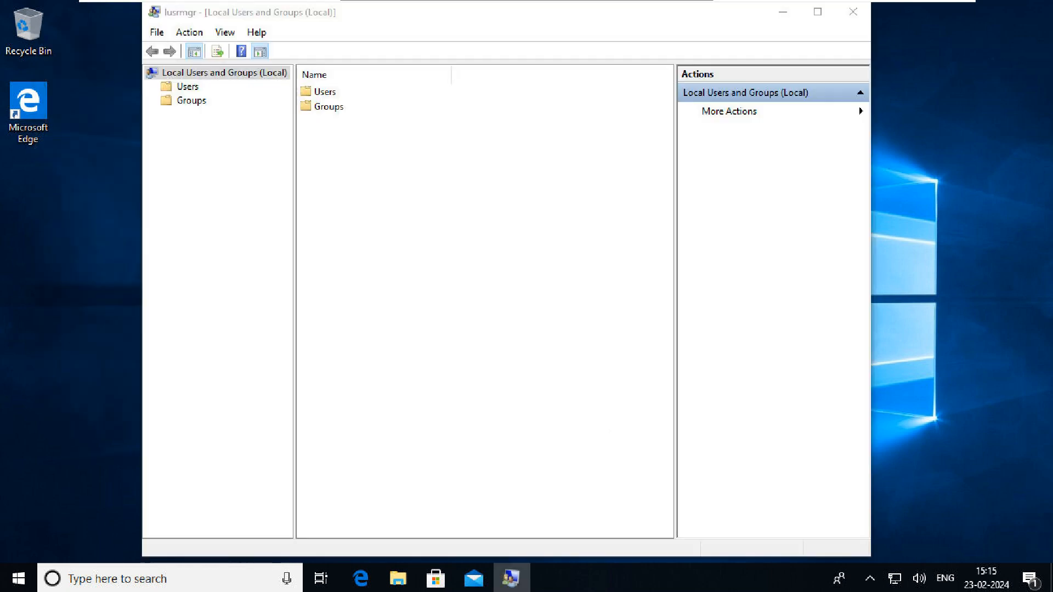
In Users, untick 'Account is locked out' in the locked user's Properties and apply it
key(Return)
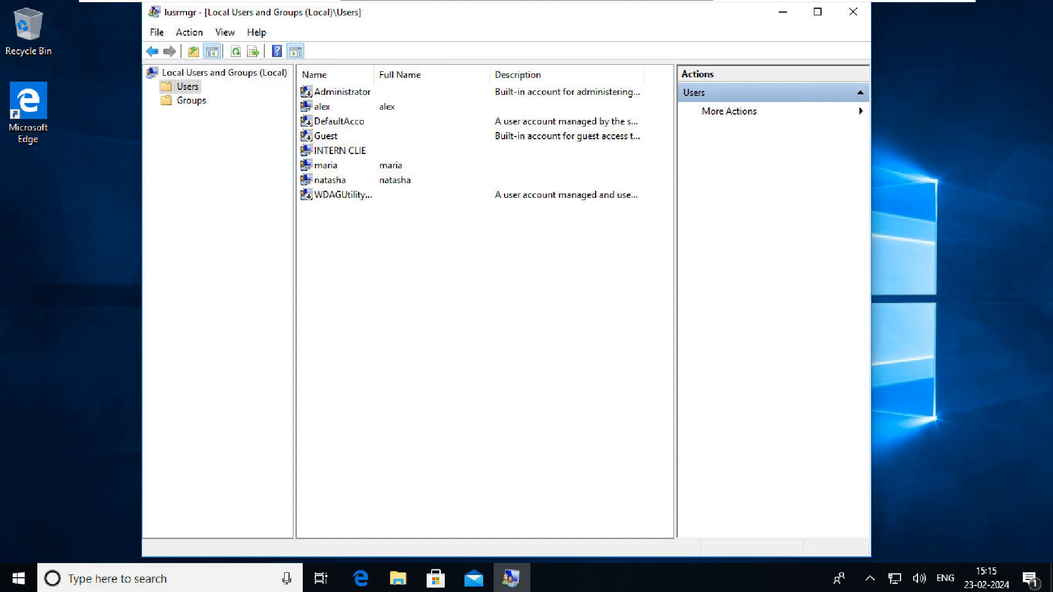
click(326, 166)
right_click(443, 165)
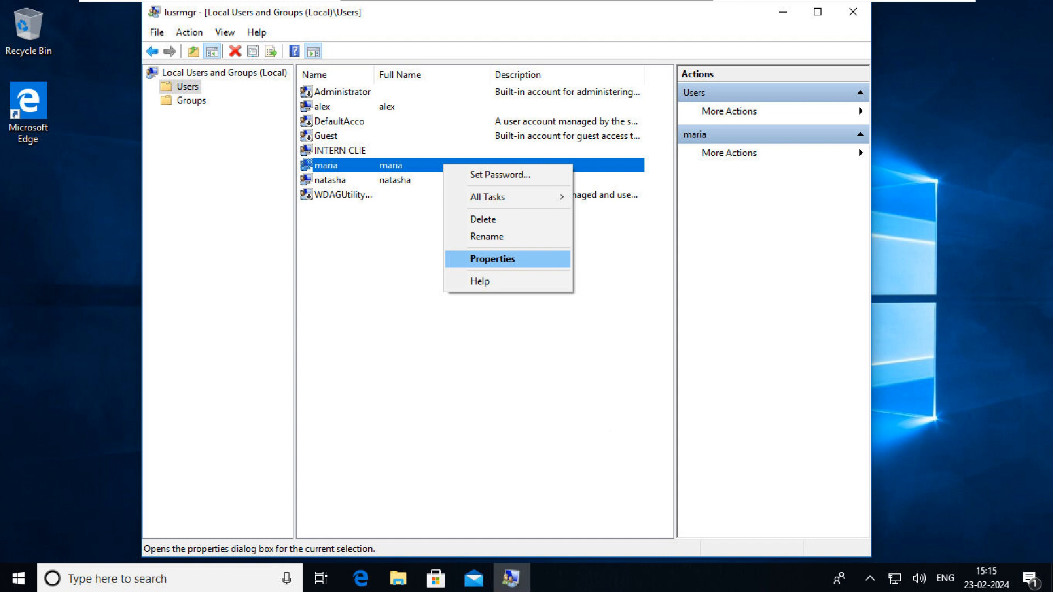
click(492, 259)
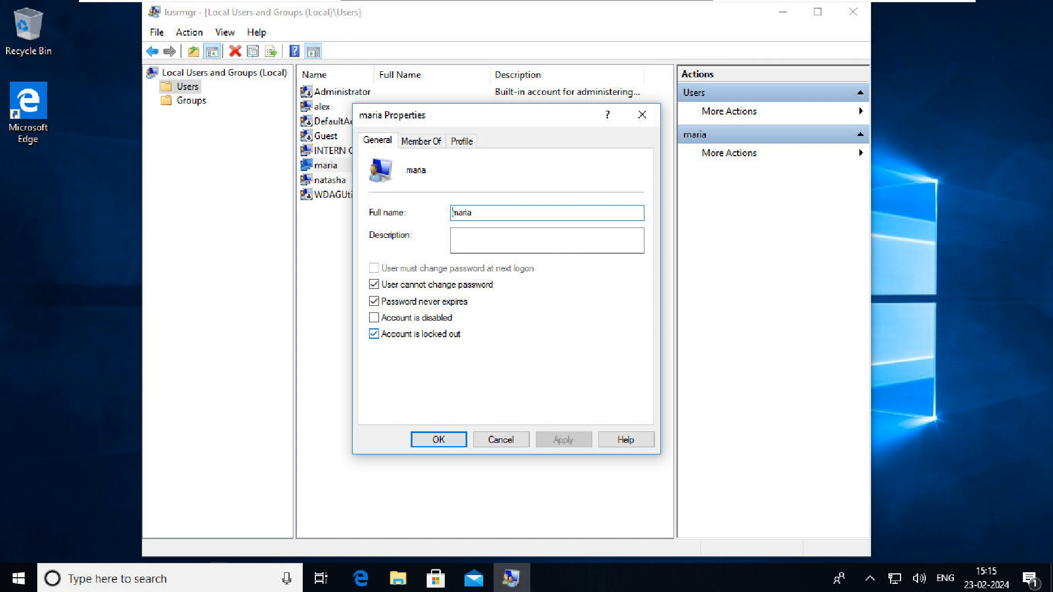
click(373, 333)
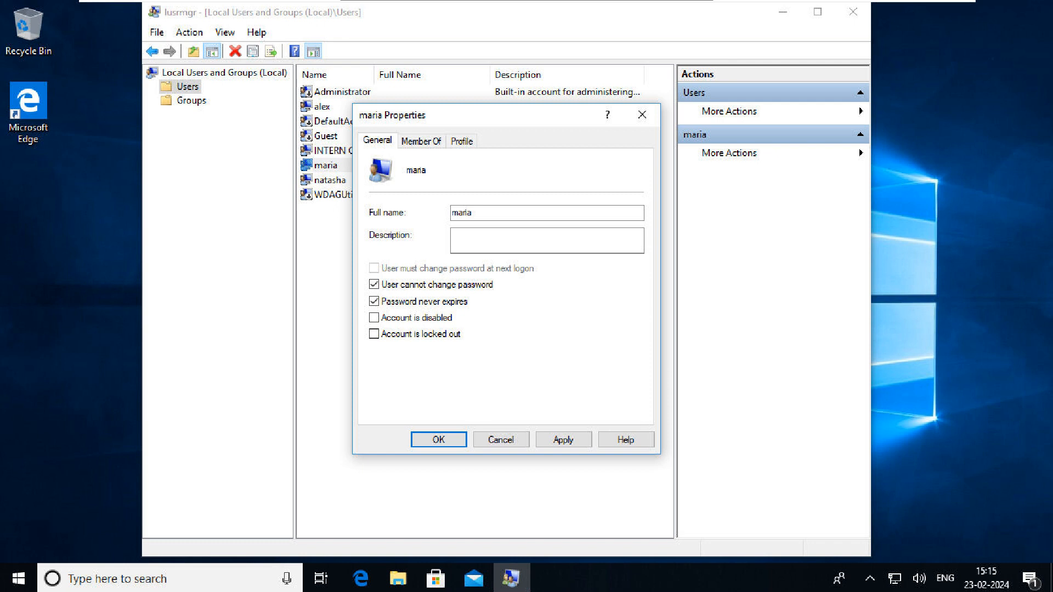
click(572, 441)
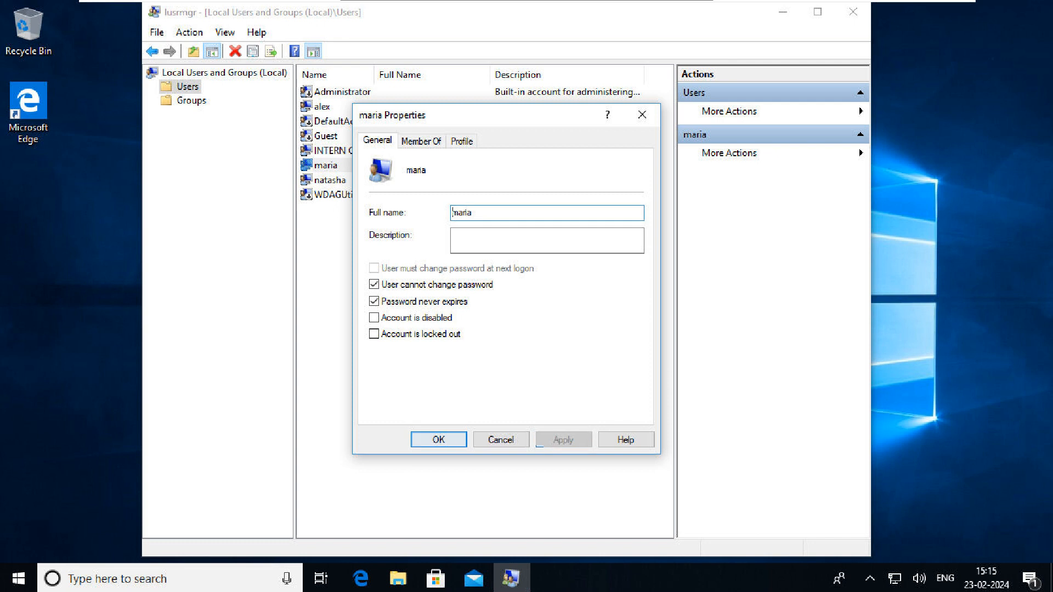
Review INTERN CLIENT's Properties, cancel without changes, and dismiss the context menu
click(351, 151)
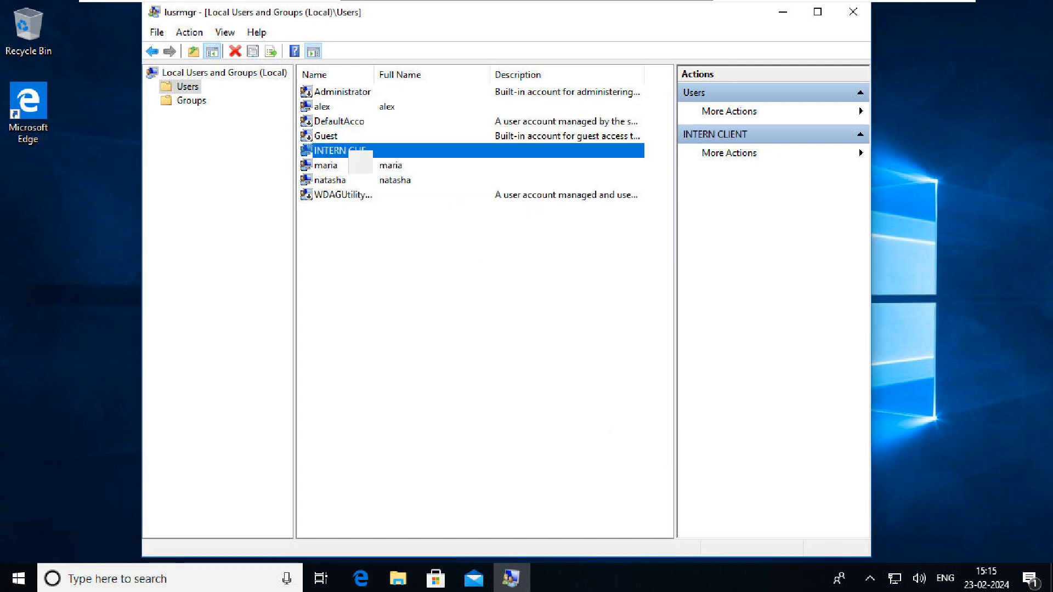
right_click(350, 152)
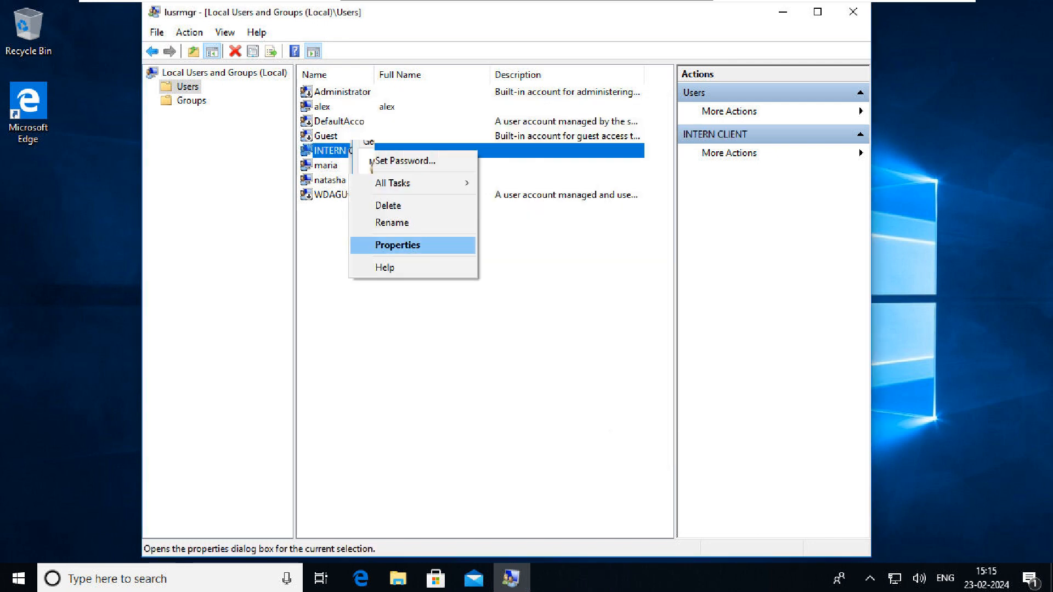
click(397, 244)
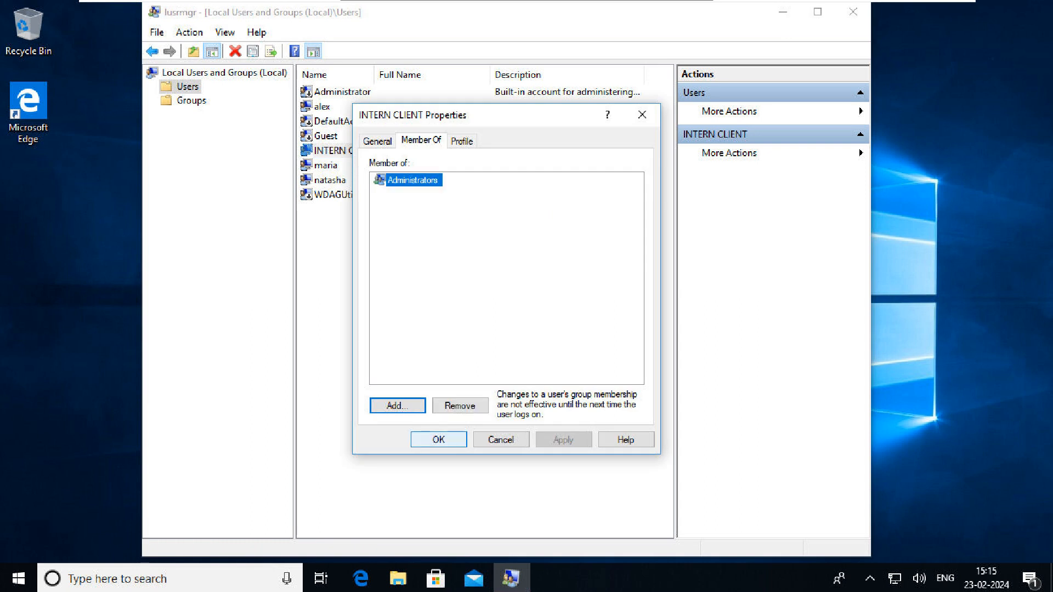
click(500, 440)
right_click(501, 311)
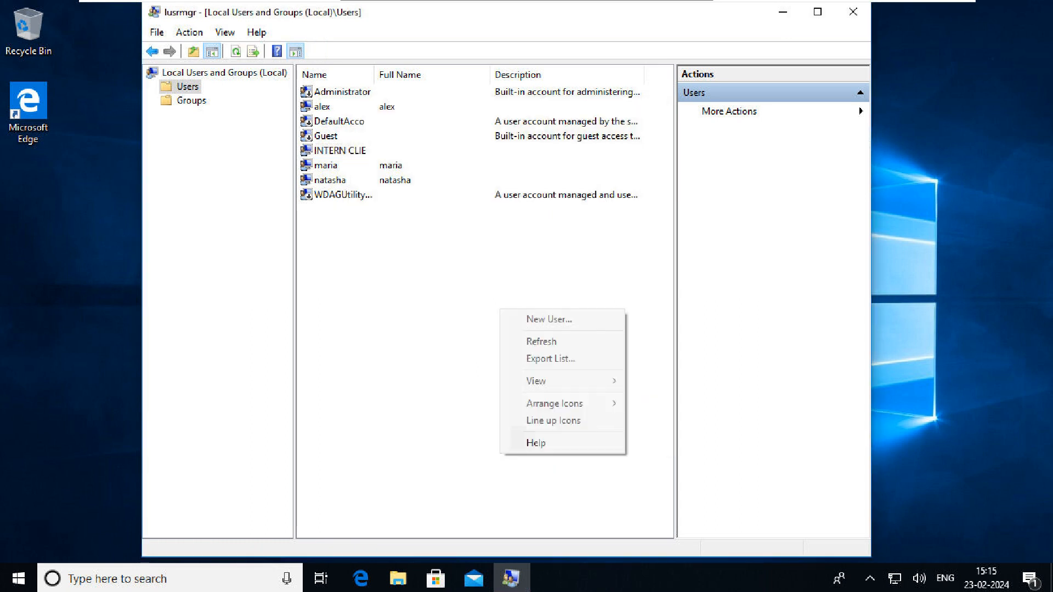
click(853, 11)
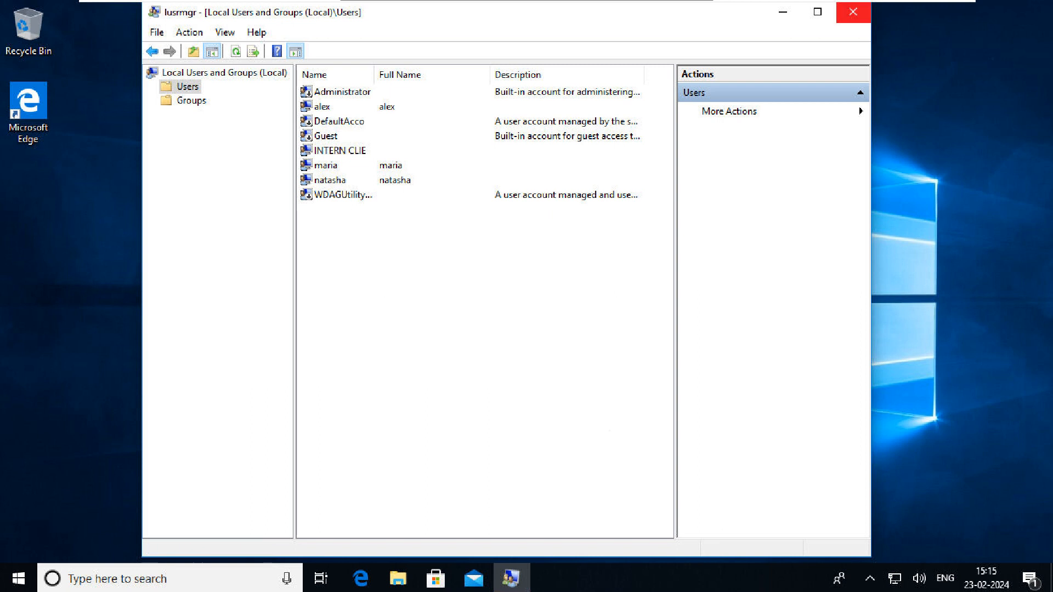
Close Local Users and Groups and leave the session for the sign-in screen via Start
click(853, 12)
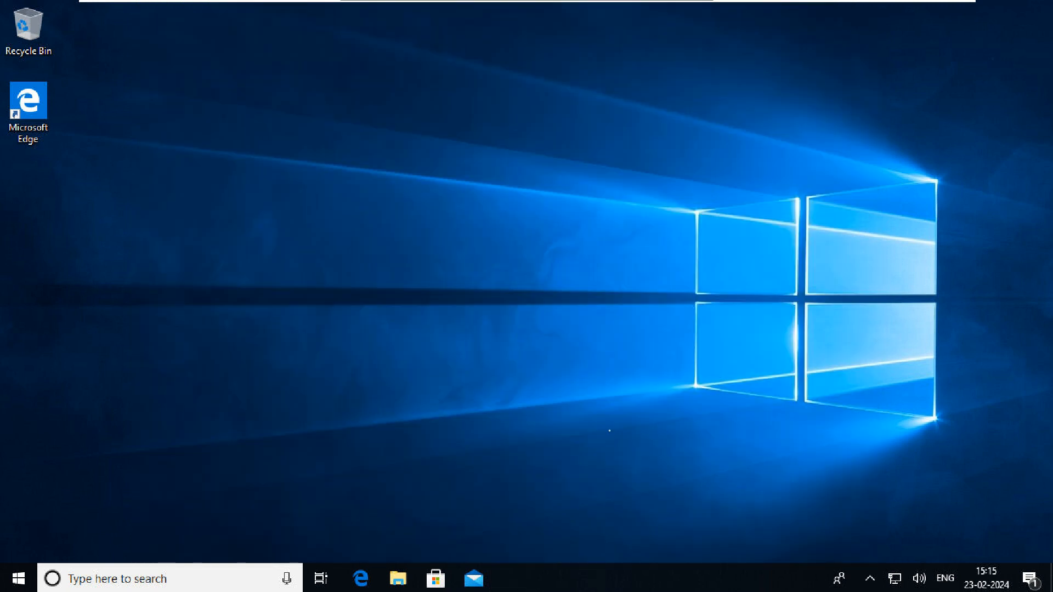
key(super)
click(19, 395)
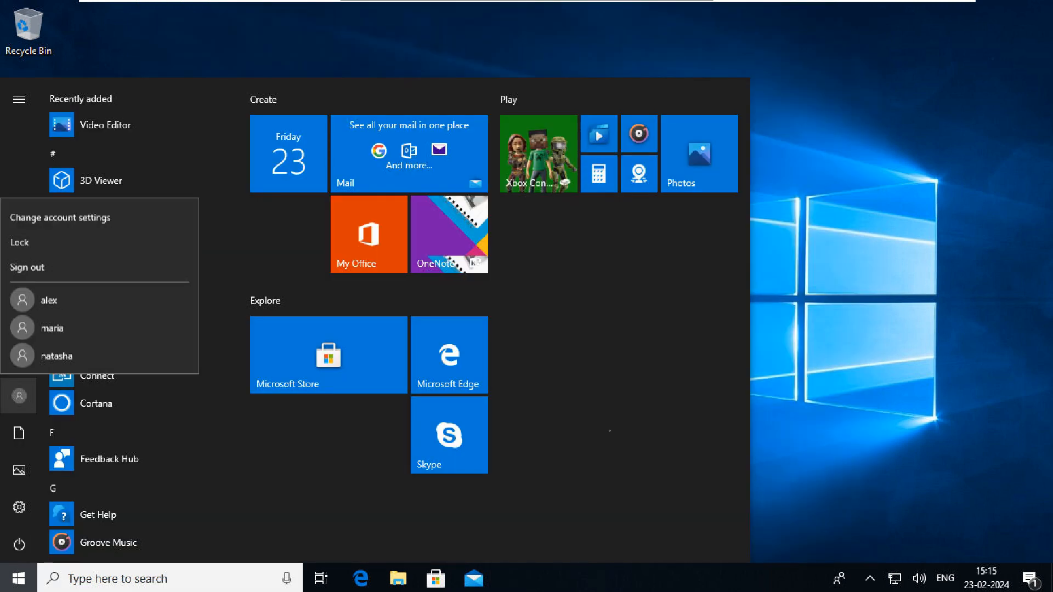
key(Escape)
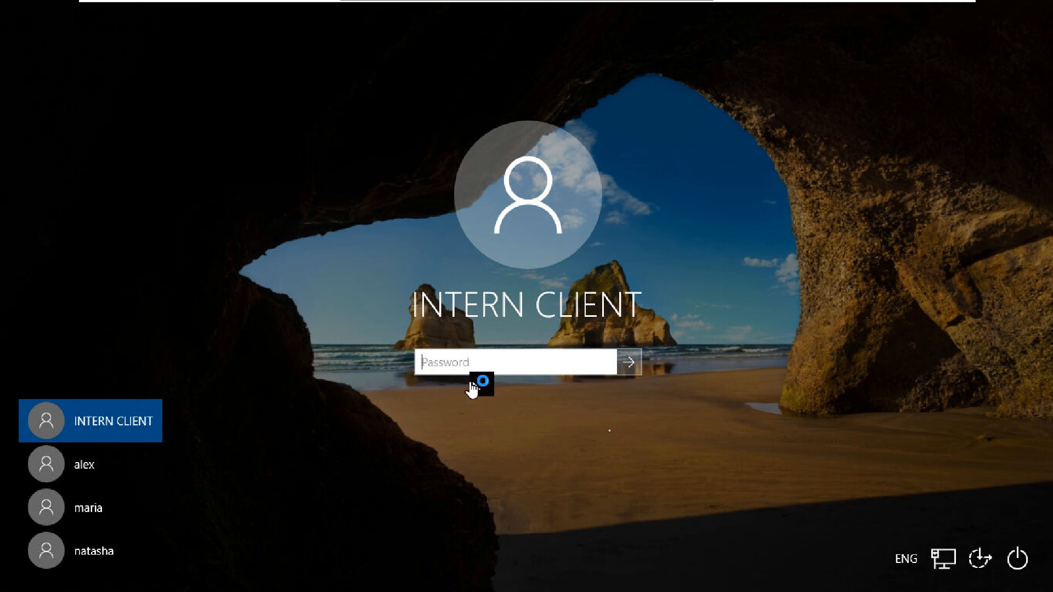
Enter the unlocked user's password, reveal it to verify, and sign in
text(••••)
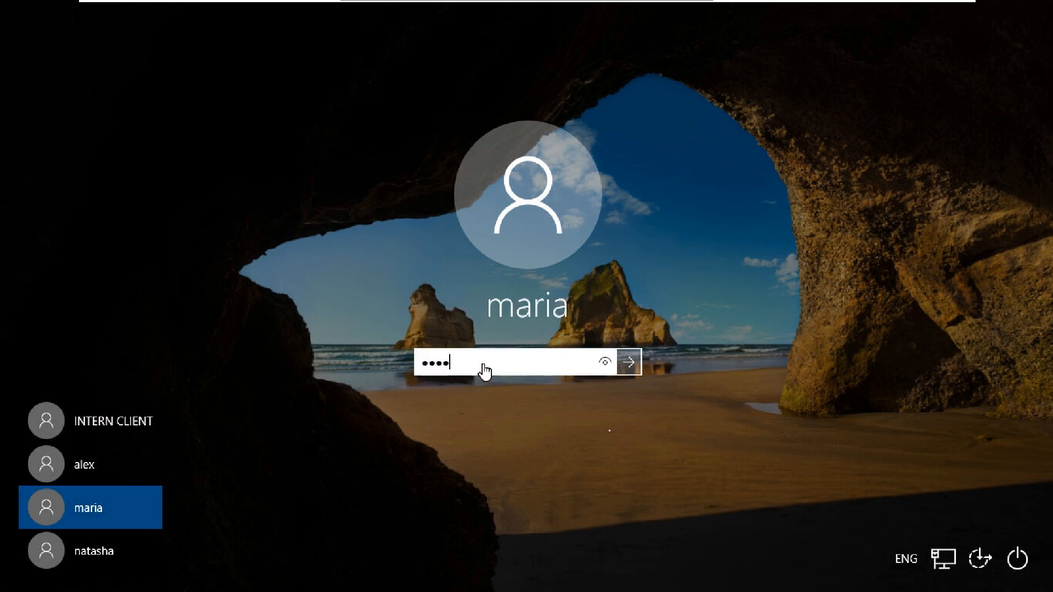
text(•••••••)
click(610, 364)
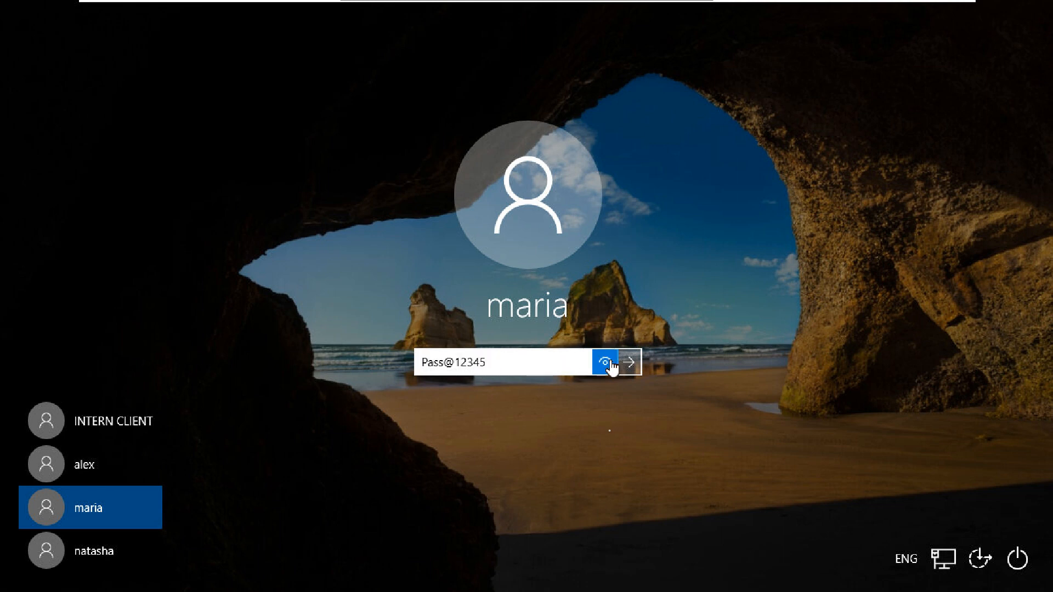
click(629, 363)
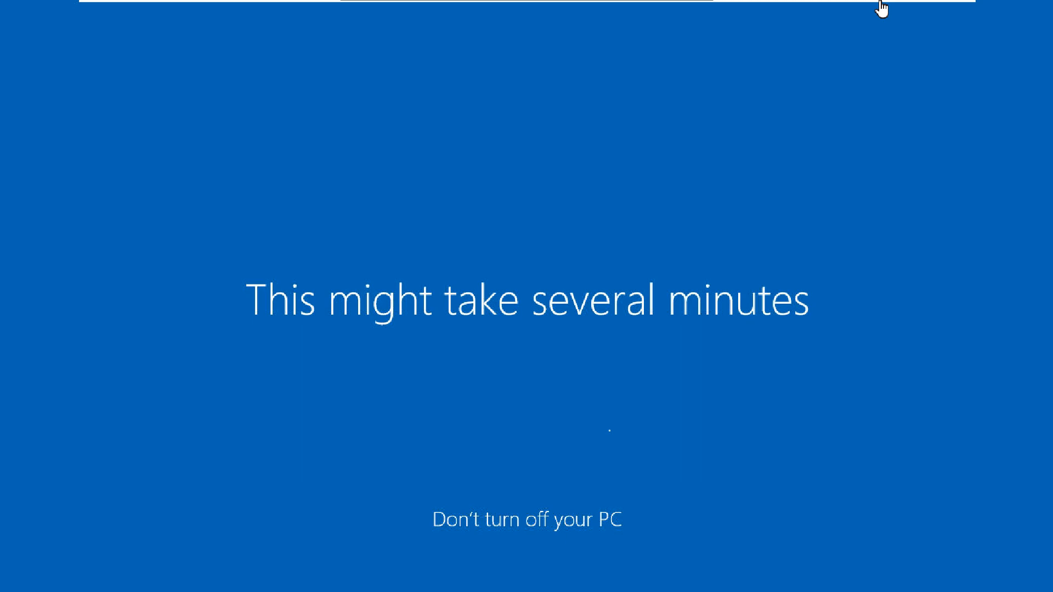
mouse_move(921, 17)
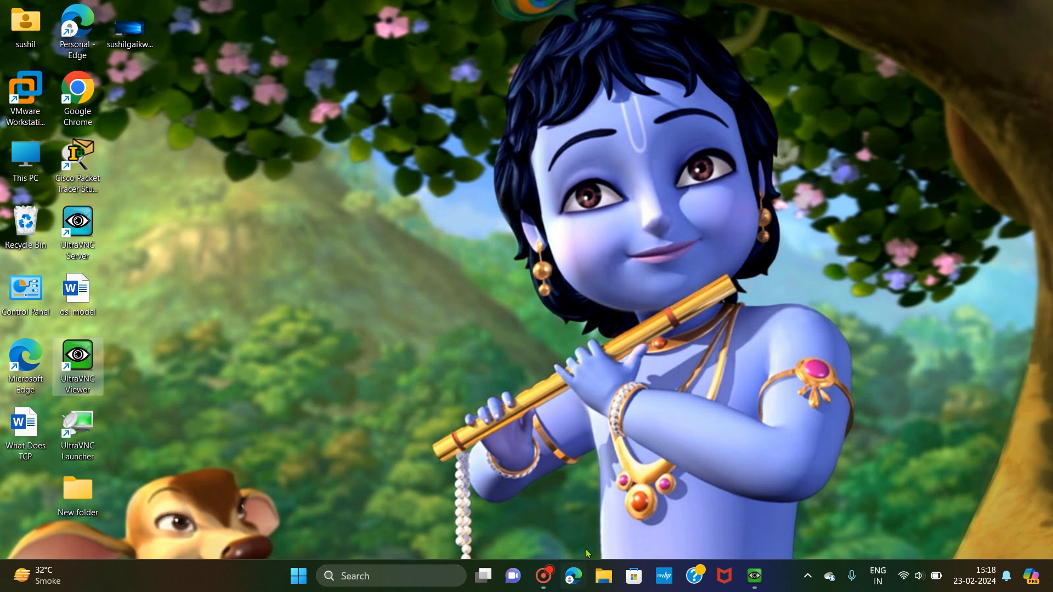
click(543, 576)
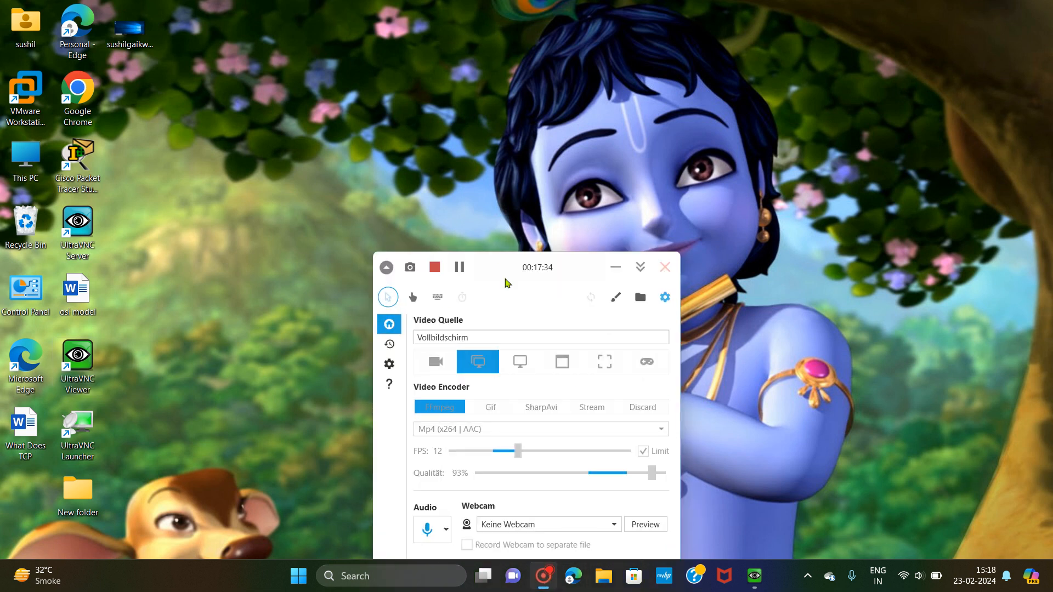